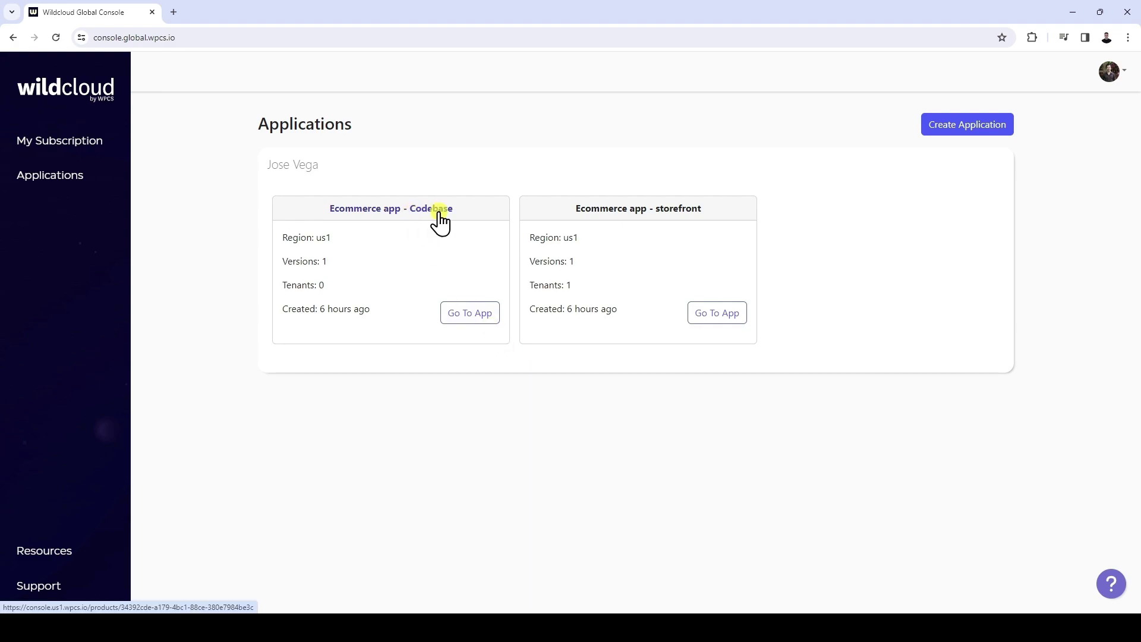
Create a tenant named dashboard for Ecommerce app - Codebase, keeping the suggested domain.
left_click(471, 312)
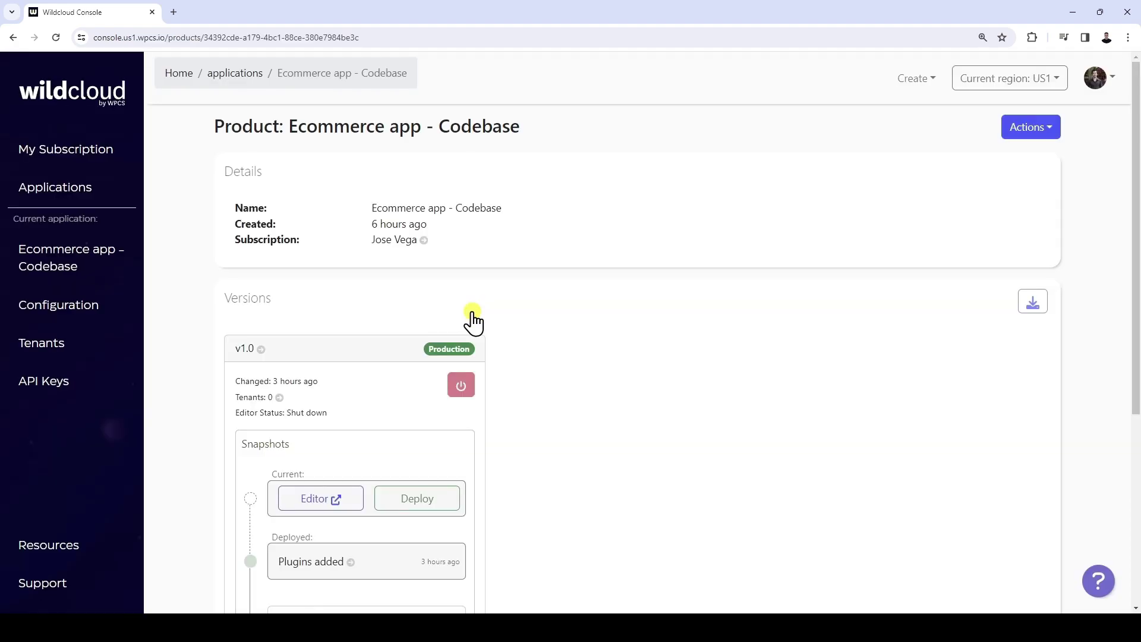
scroll(596, 388, "down", 5)
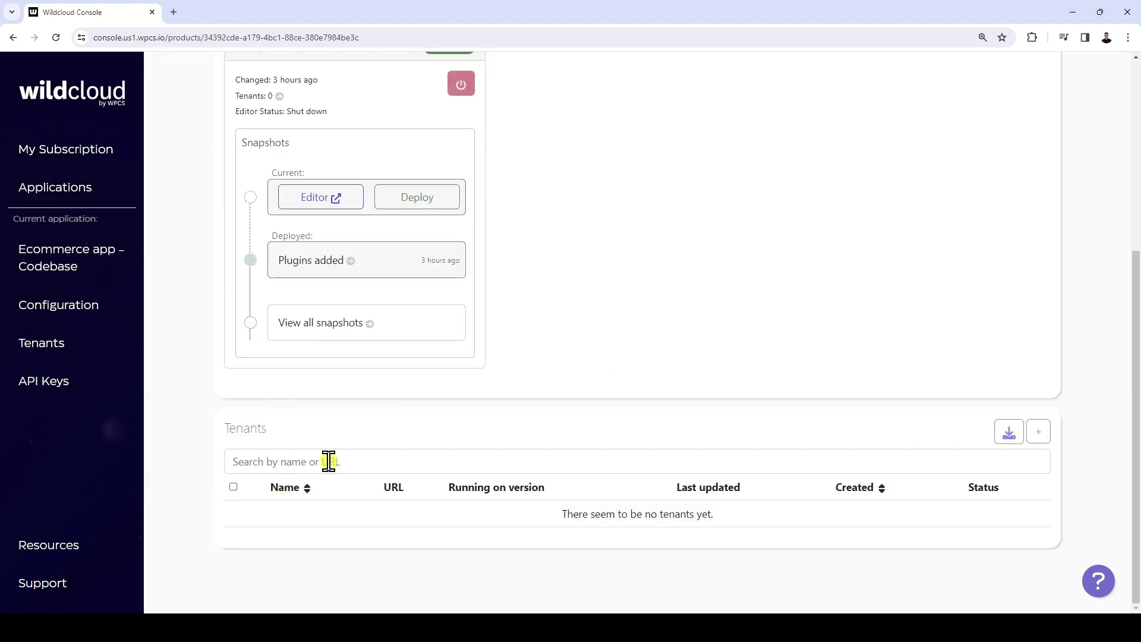
left_click(1041, 441)
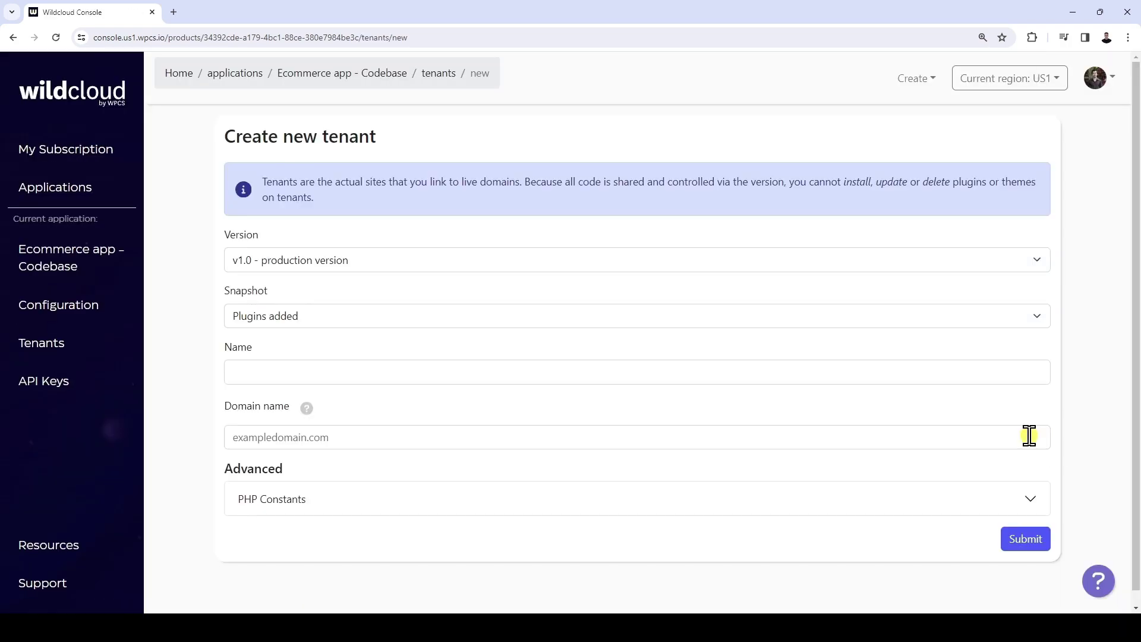
left_click(457, 374)
type("dashboard")
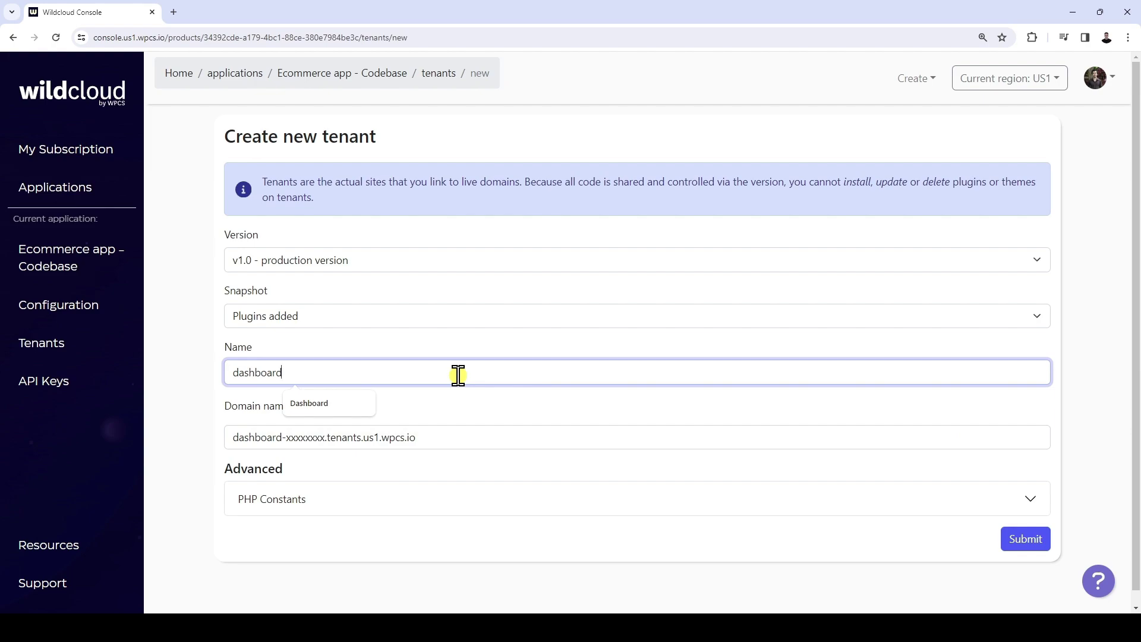
left_click_drag(230, 437, 286, 436)
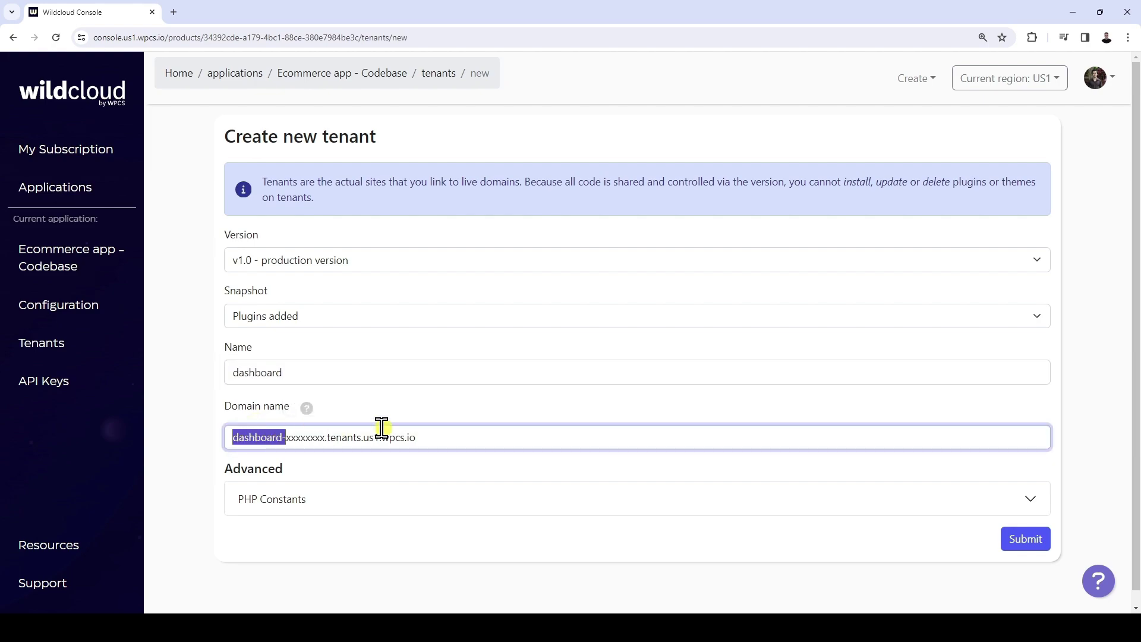
left_click(579, 405)
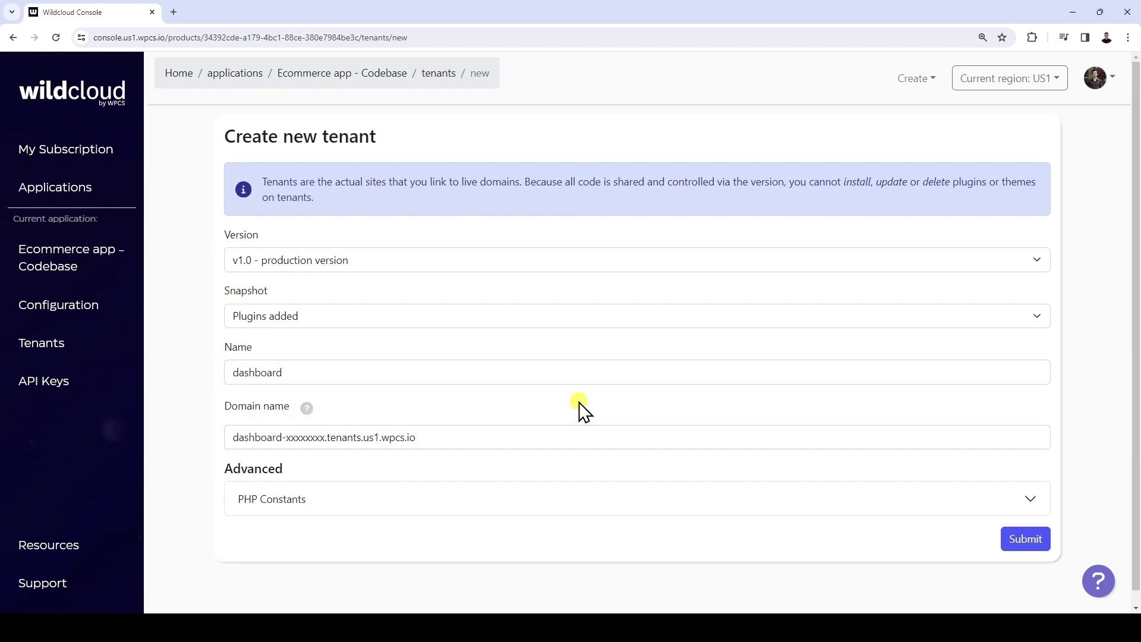
left_click(1028, 541)
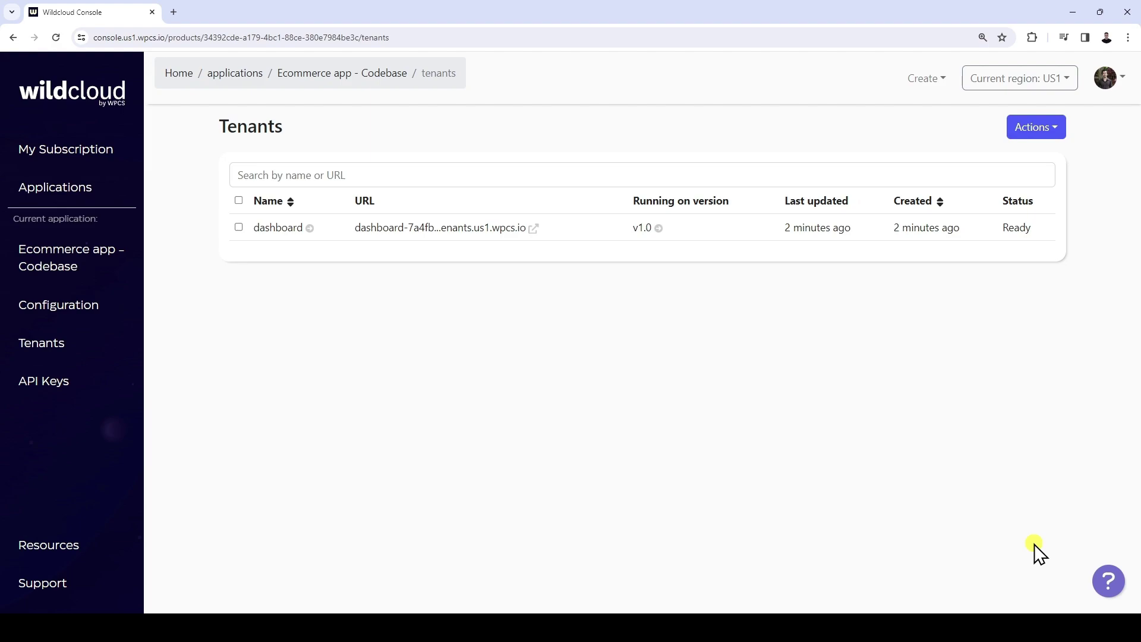
Preview the dashboard tenant's WordPress site, then open the tenant's detail page.
left_click(430, 228)
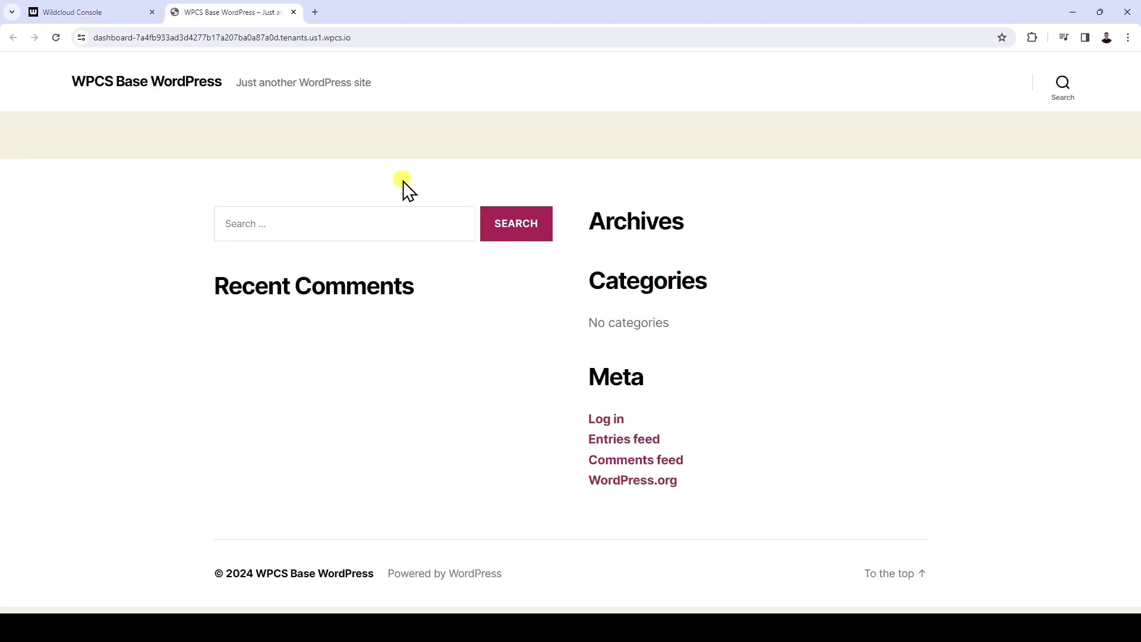
left_click(294, 13)
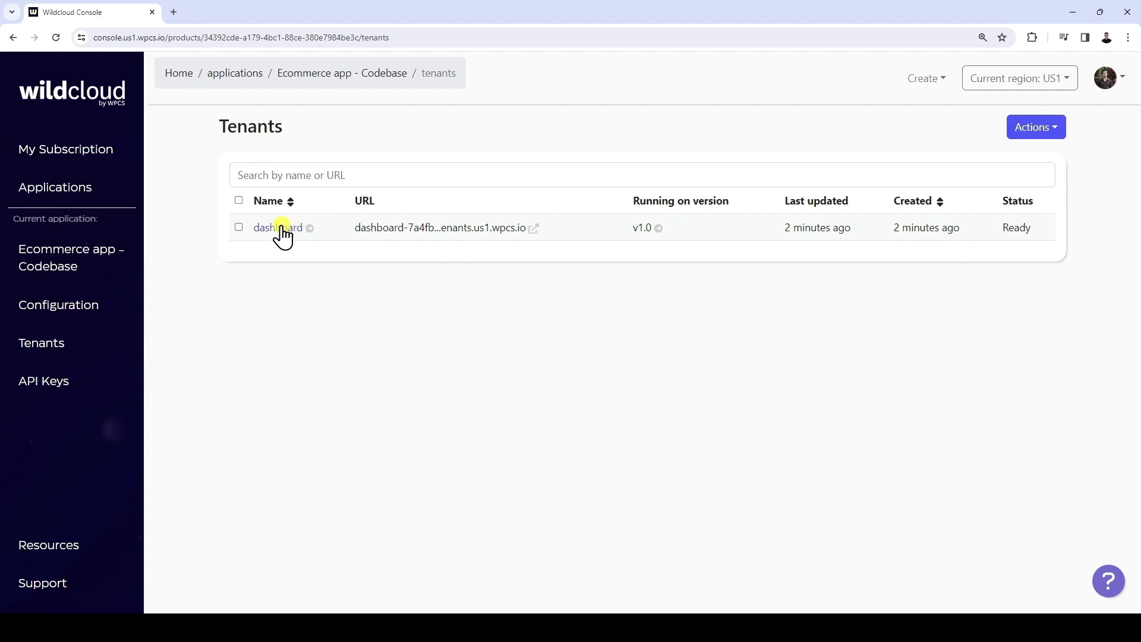
left_click(280, 232)
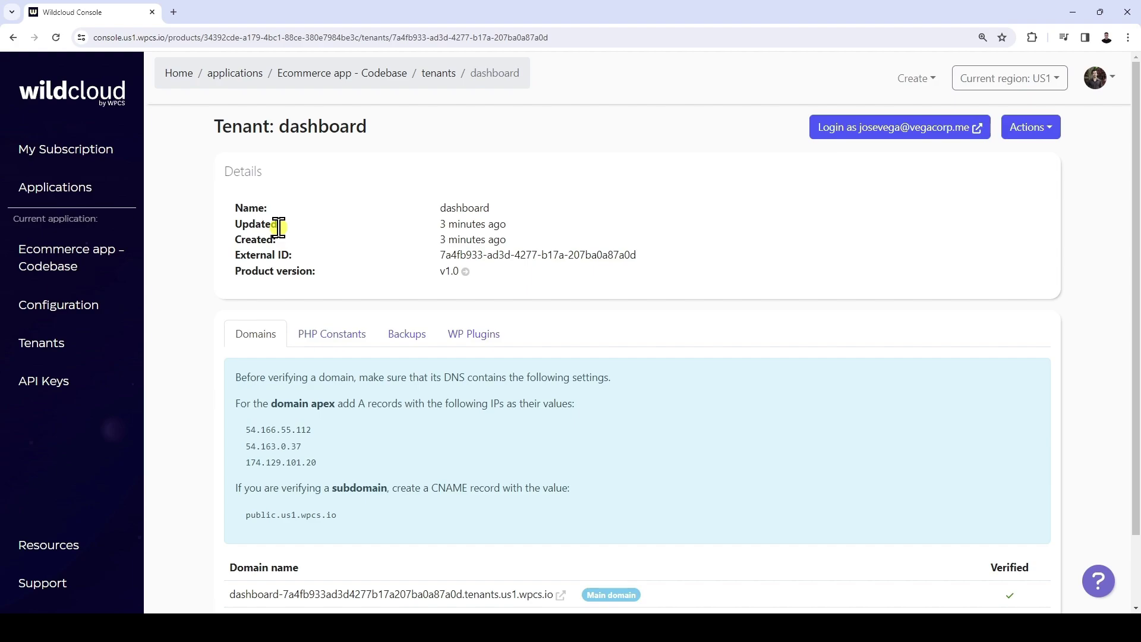
Deactivate the WaaS Client plugin on the dashboard tenant.
left_click(482, 334)
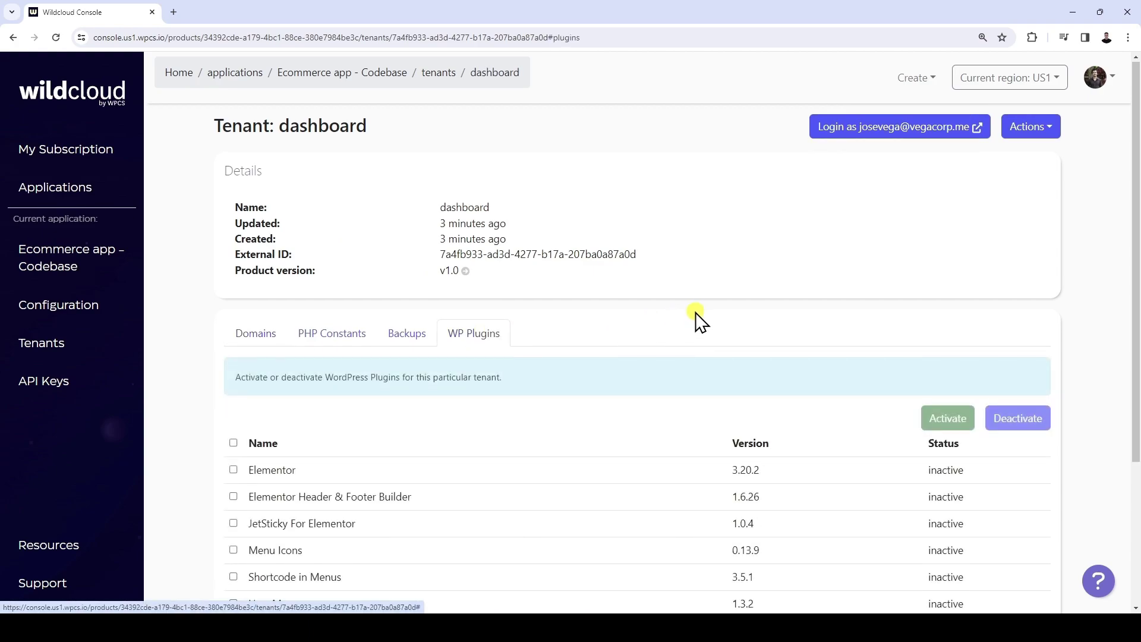
scroll(696, 319, "down", 3)
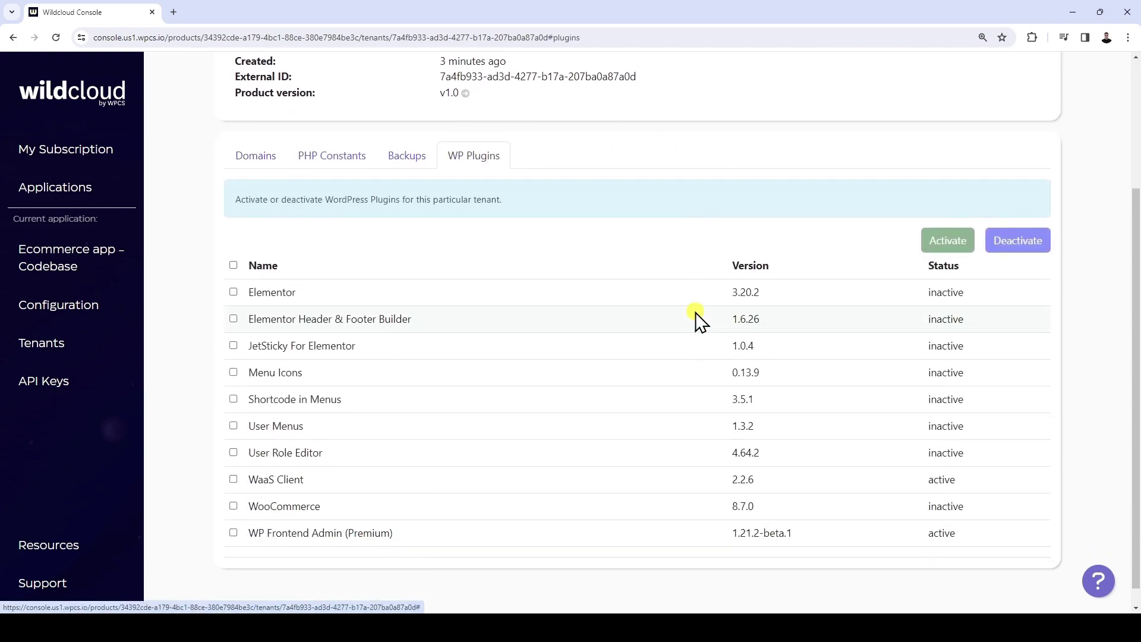
left_click(234, 479)
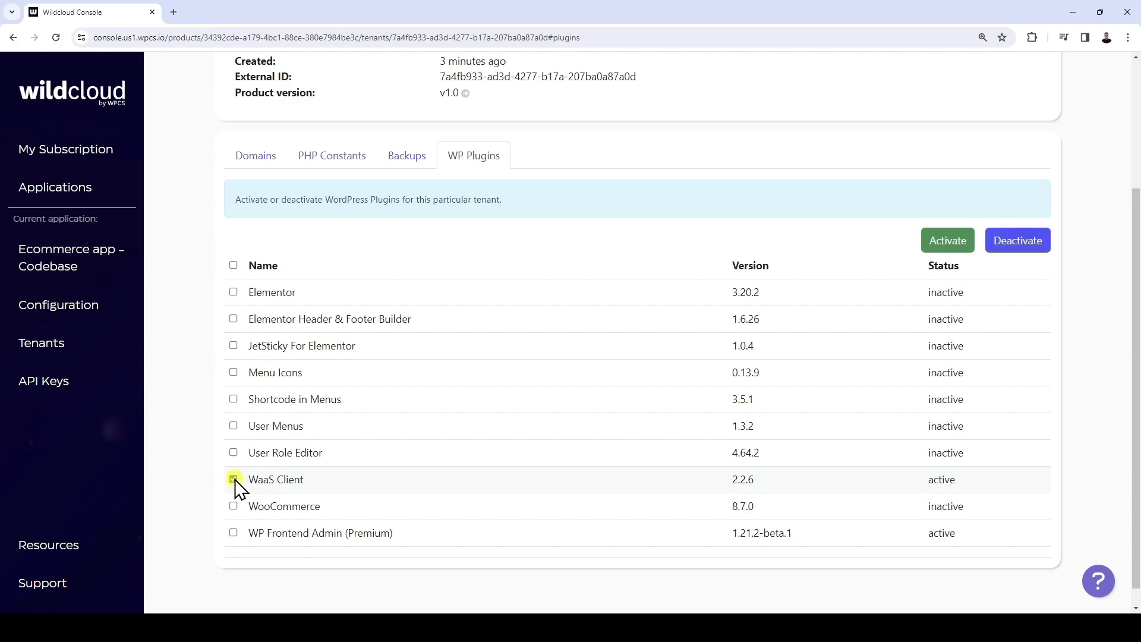
left_click(1027, 250)
left_click(680, 375)
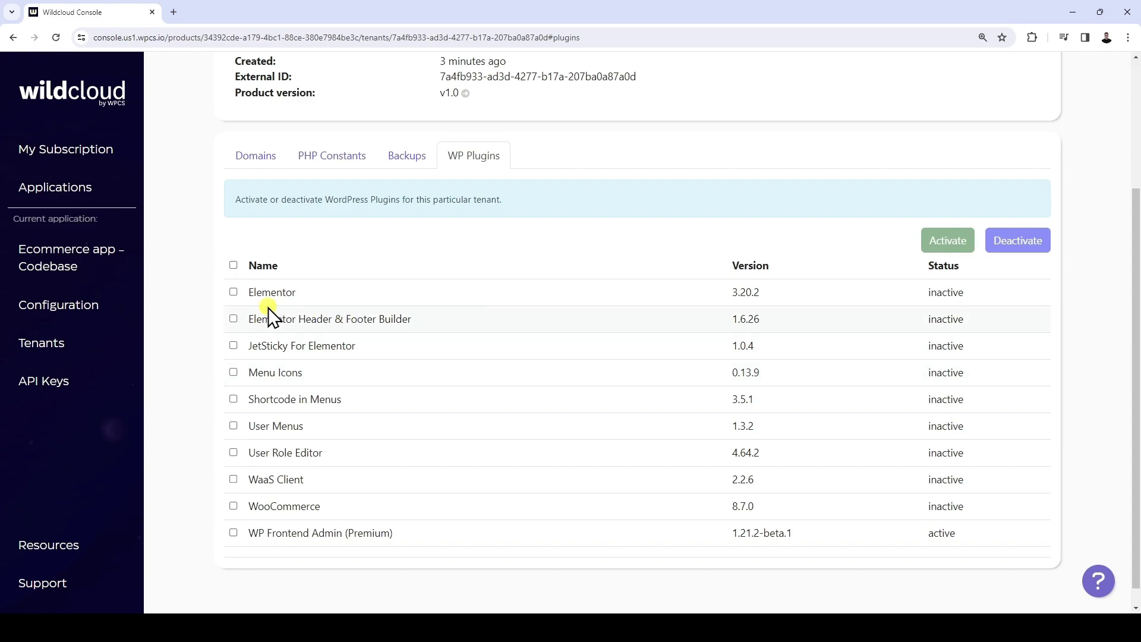
Activate the eight other plugins, including Elementor, and log in to the tenant's WordPress admin.
left_click(234, 292)
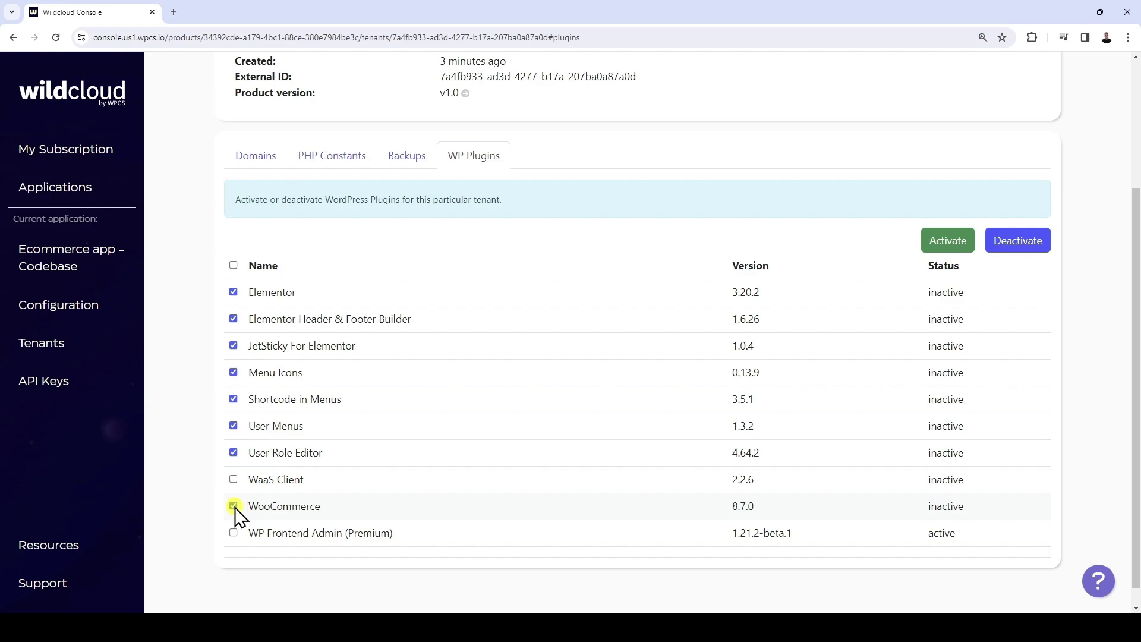
left_click(949, 242)
left_click(698, 365)
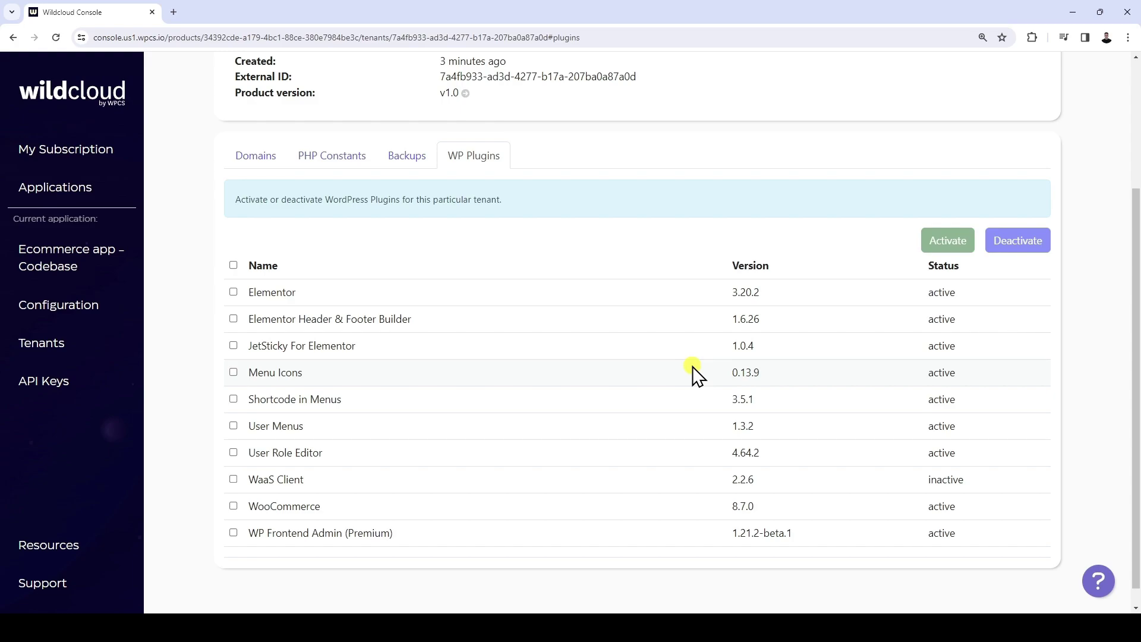
scroll(693, 366, "up", 3)
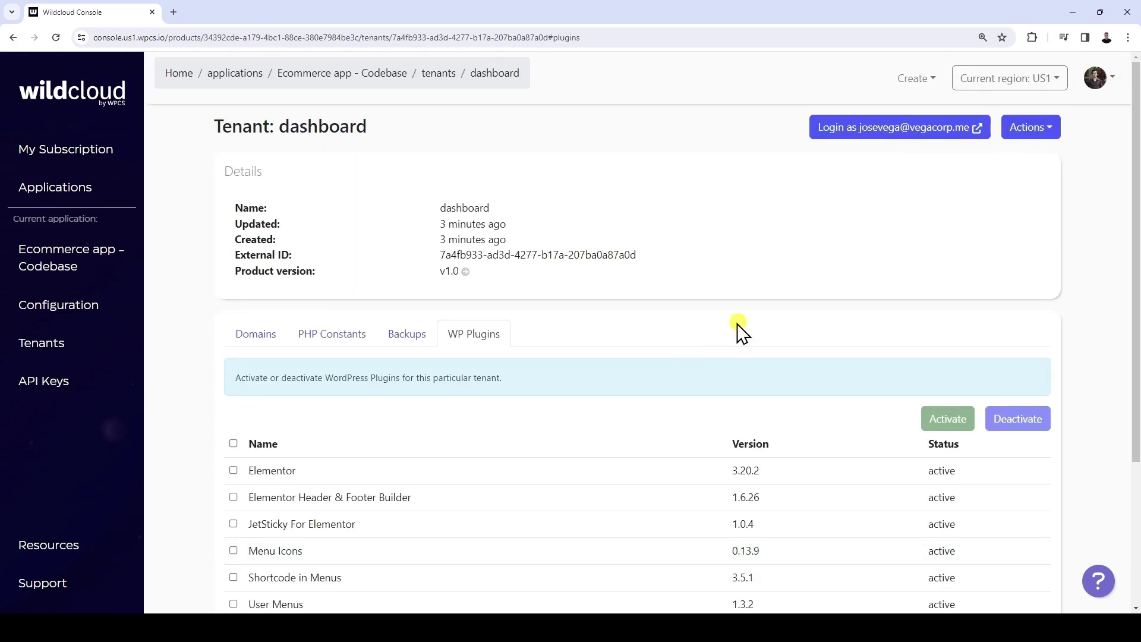
left_click(900, 132)
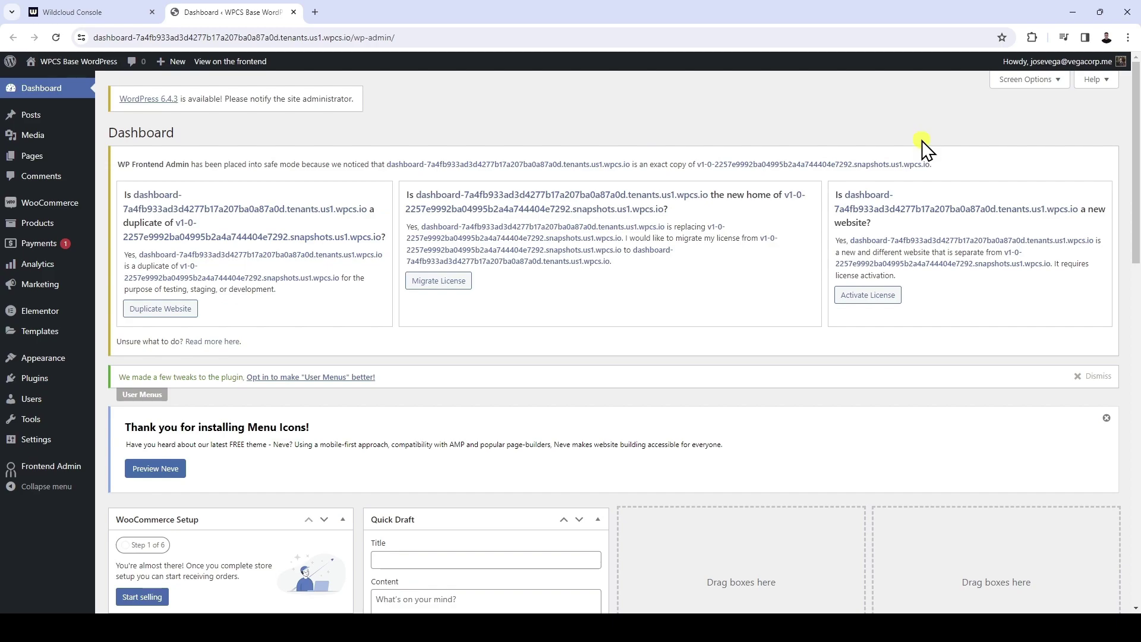
Activate the Frontend Admin license, then save site title Dashboard with an empty tagline.
left_click(886, 295)
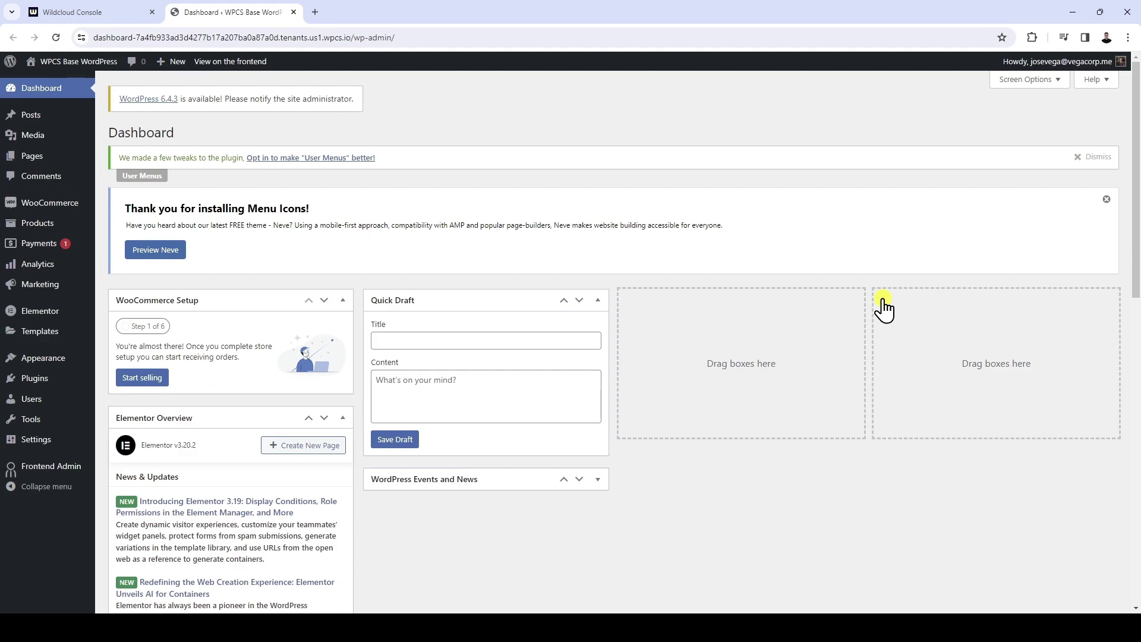
left_click(53, 443)
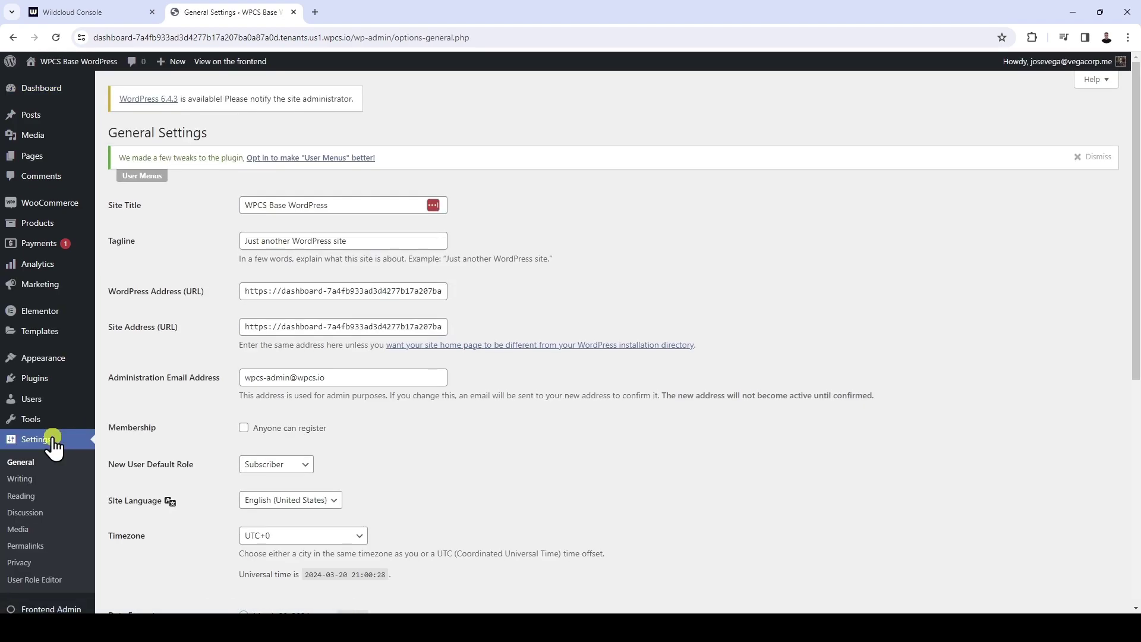
triple_click(367, 203)
type("Dashboard")
key("Tab")
key("BackSpace")
scroll(370, 202, "down", 6)
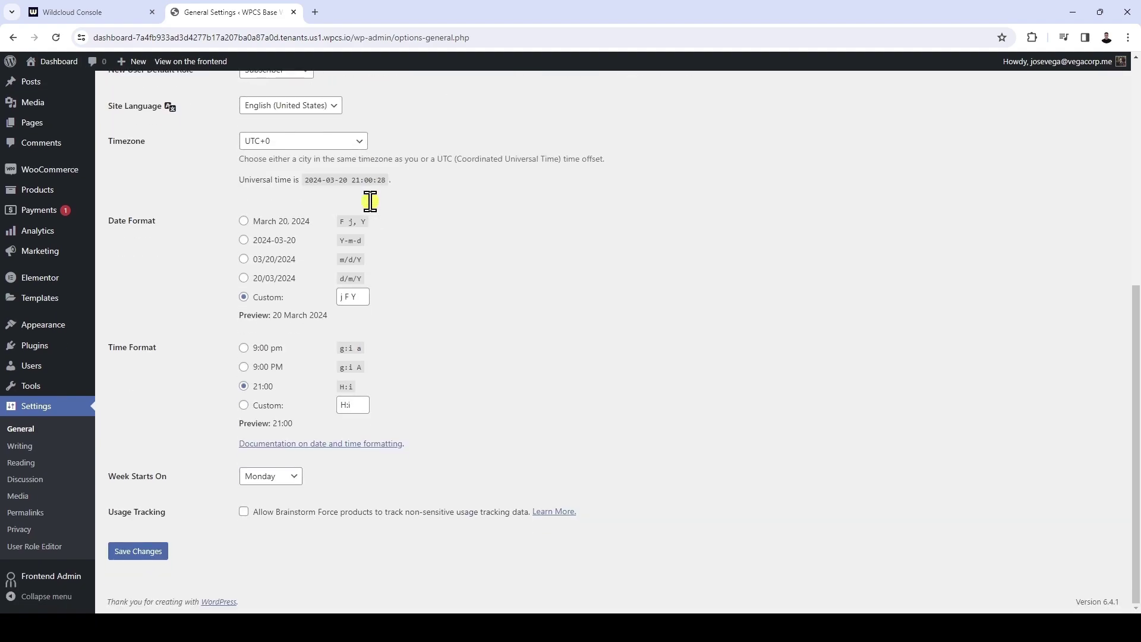
left_click(148, 550)
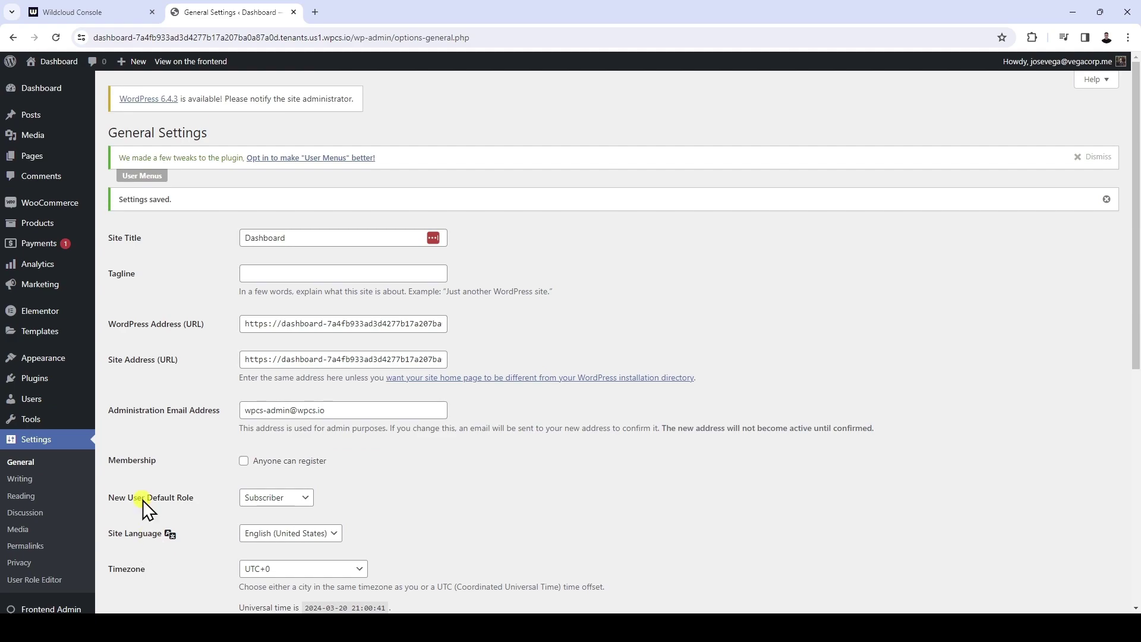
Bulk-trash all five pages and empty the Trash to delete them permanently.
left_click(50, 158)
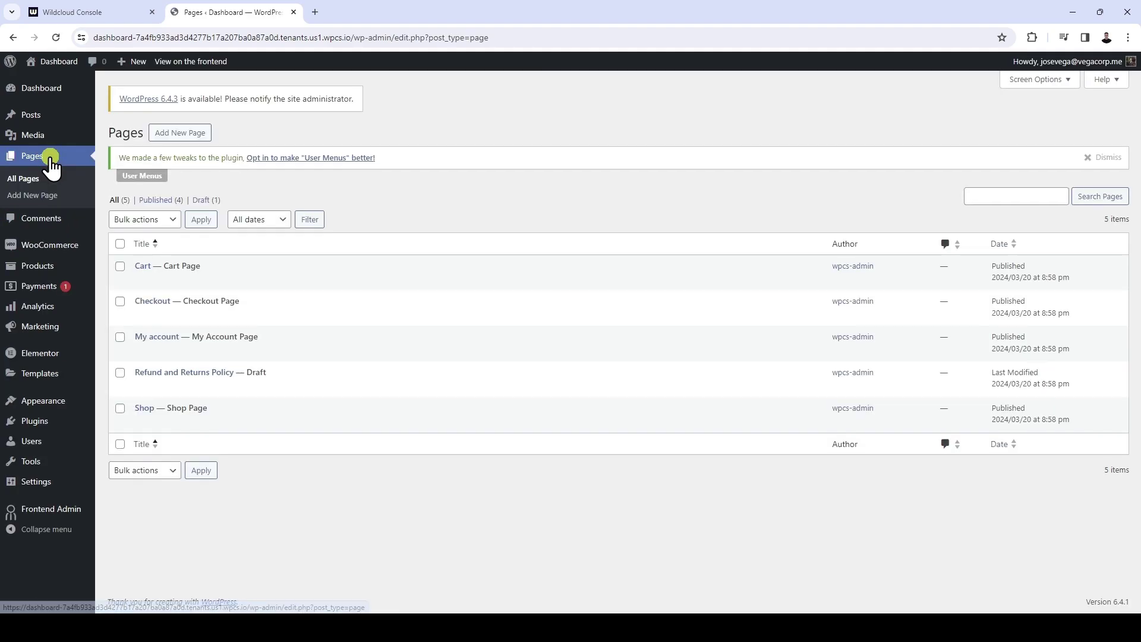
left_click(121, 244)
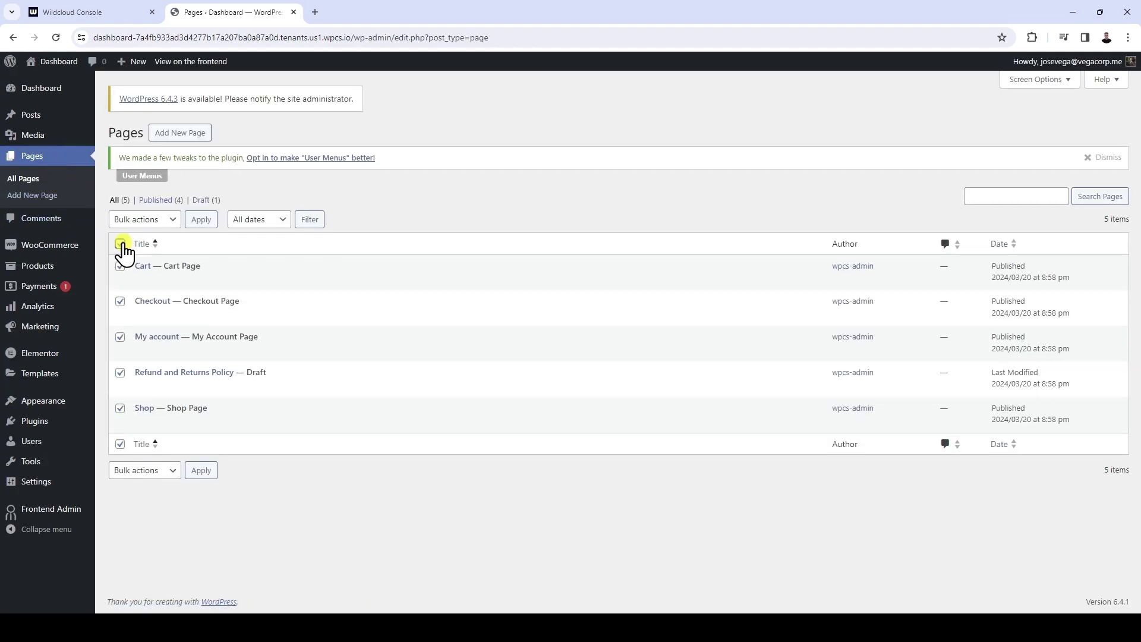
left_click(155, 220)
left_click(144, 258)
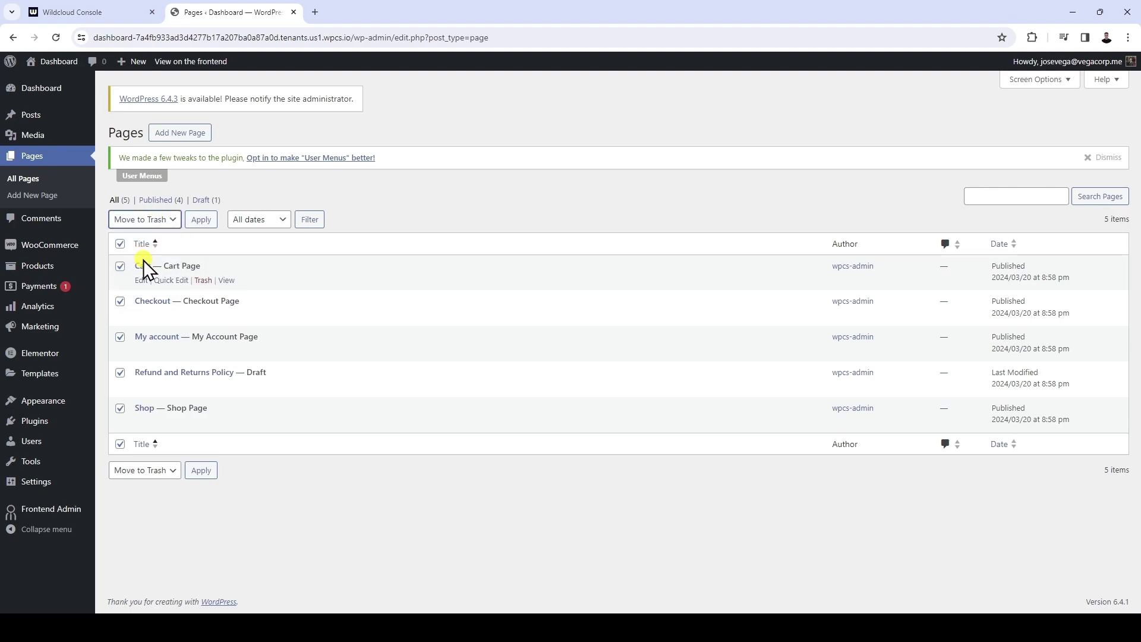
left_click(200, 219)
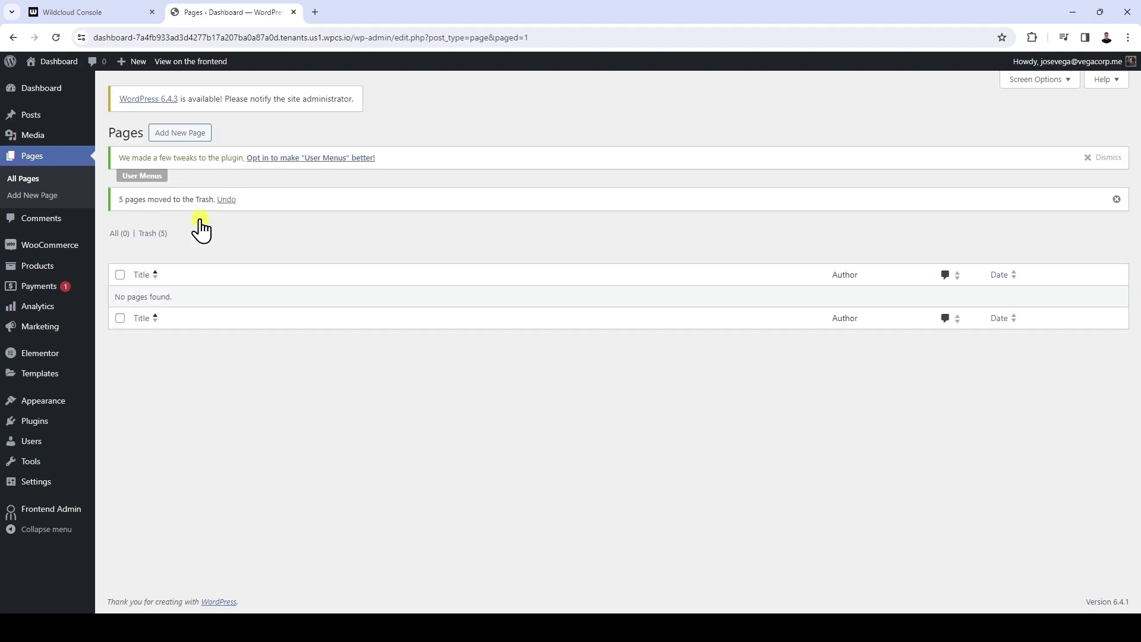
left_click(161, 234)
left_click(396, 221)
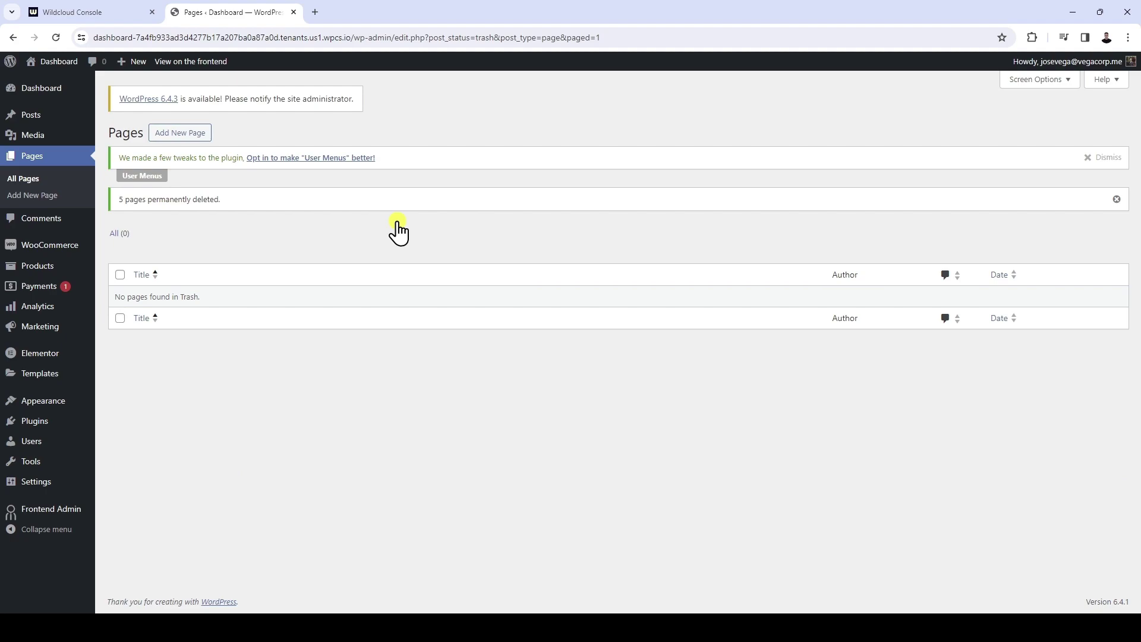
left_click(62, 402)
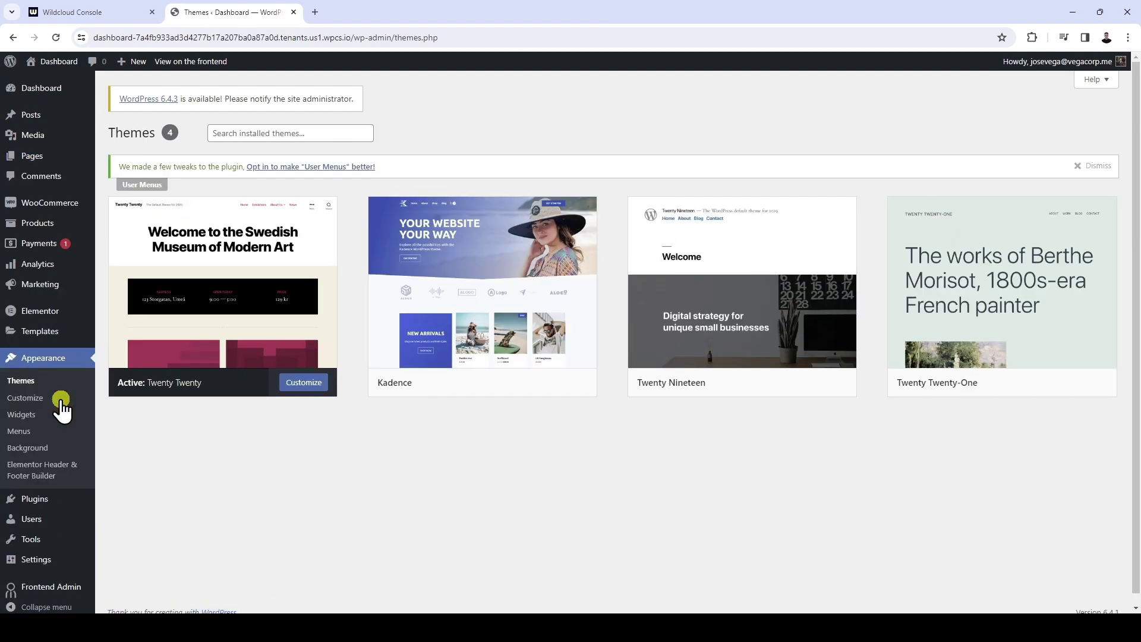
Activate the Kadence theme and upload the Logoipsum image as the uncropped site logo.
left_click(504, 383)
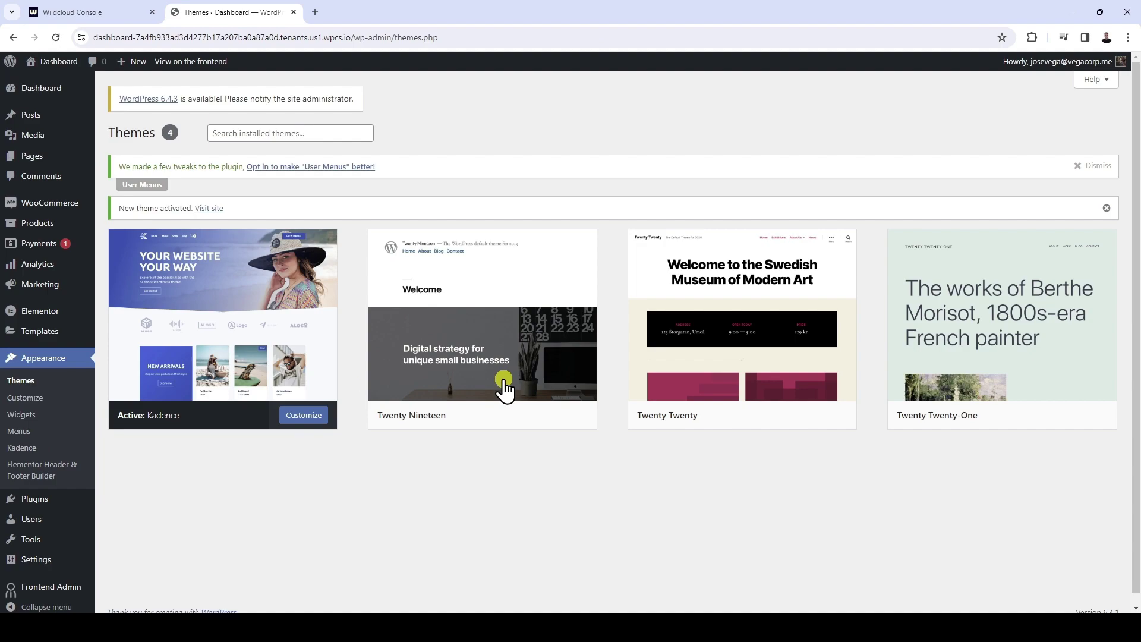
left_click(51, 397)
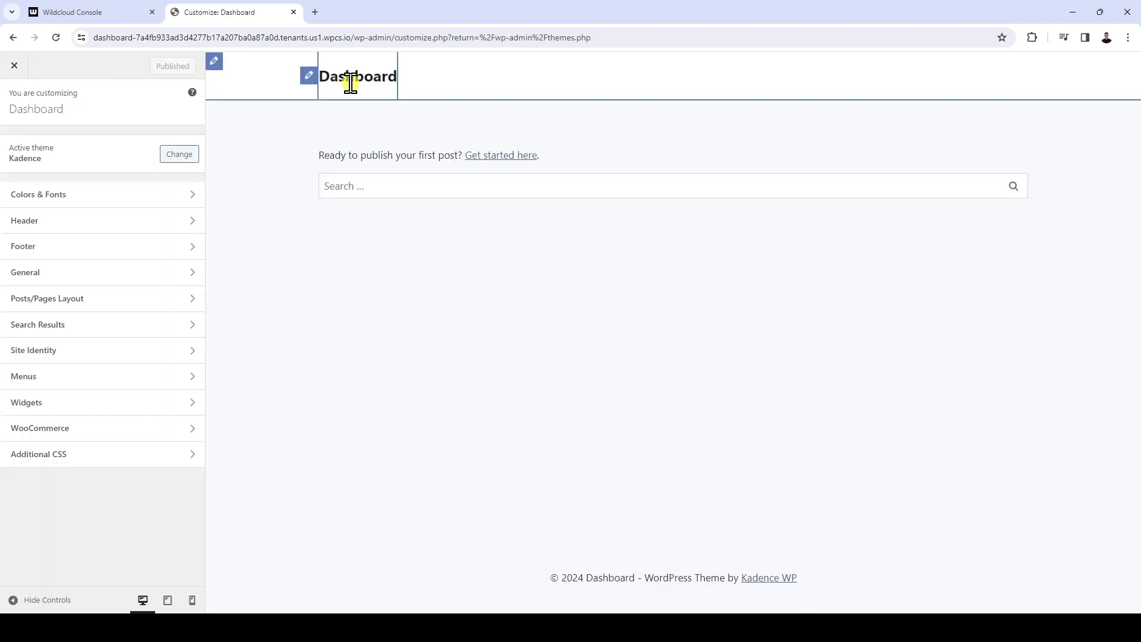
left_click(311, 79)
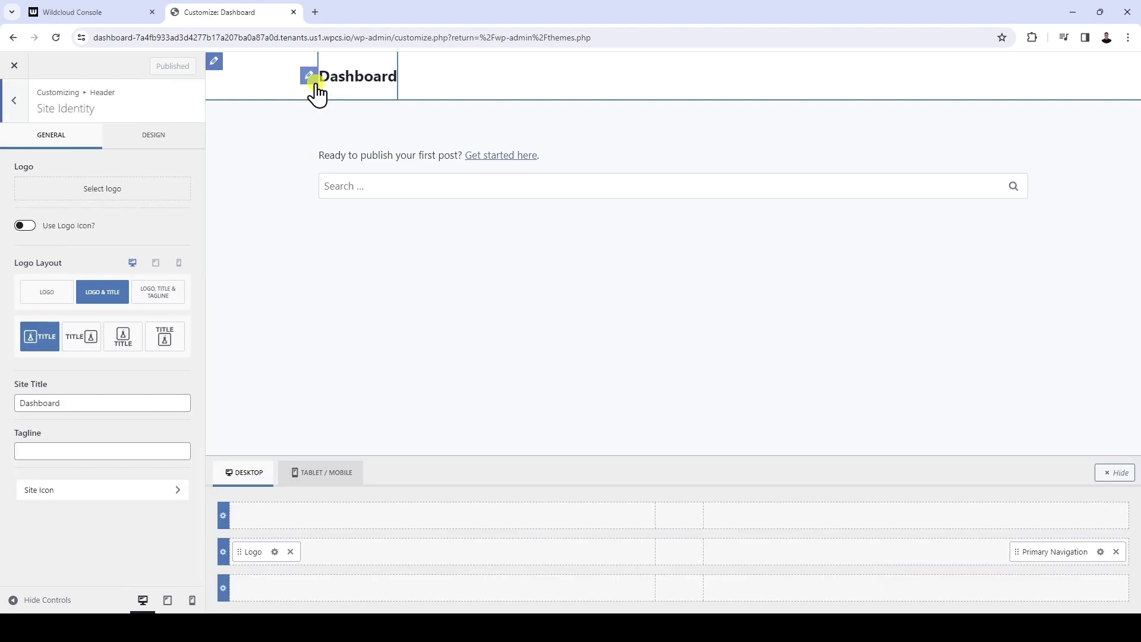
left_click(127, 191)
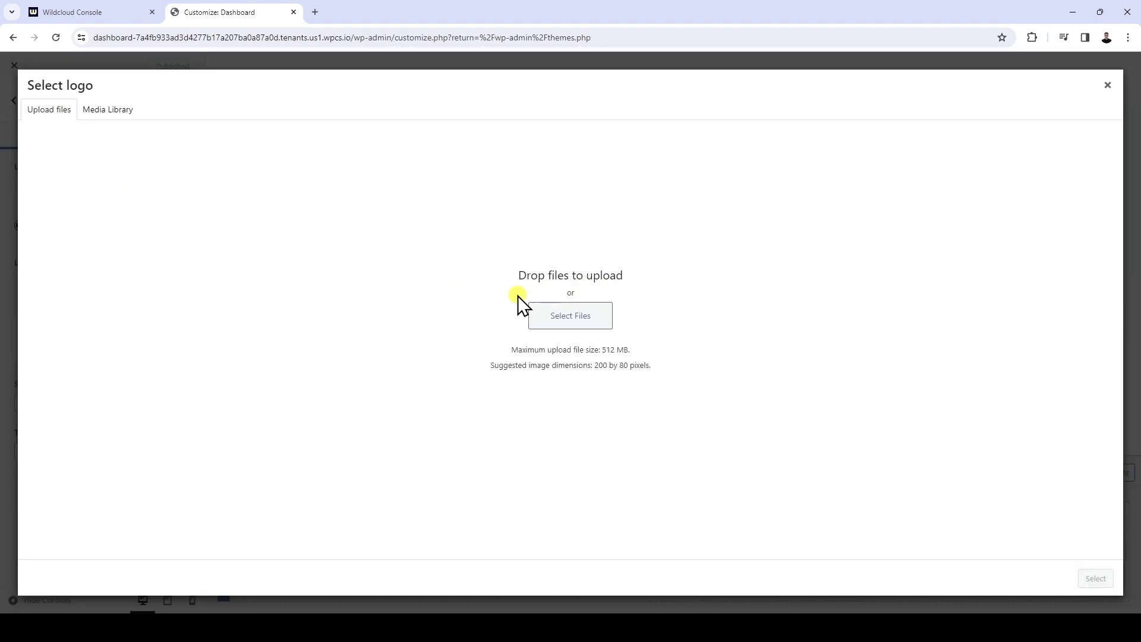
left_click(1063, 37)
left_click_drag(976, 93, 394, 259)
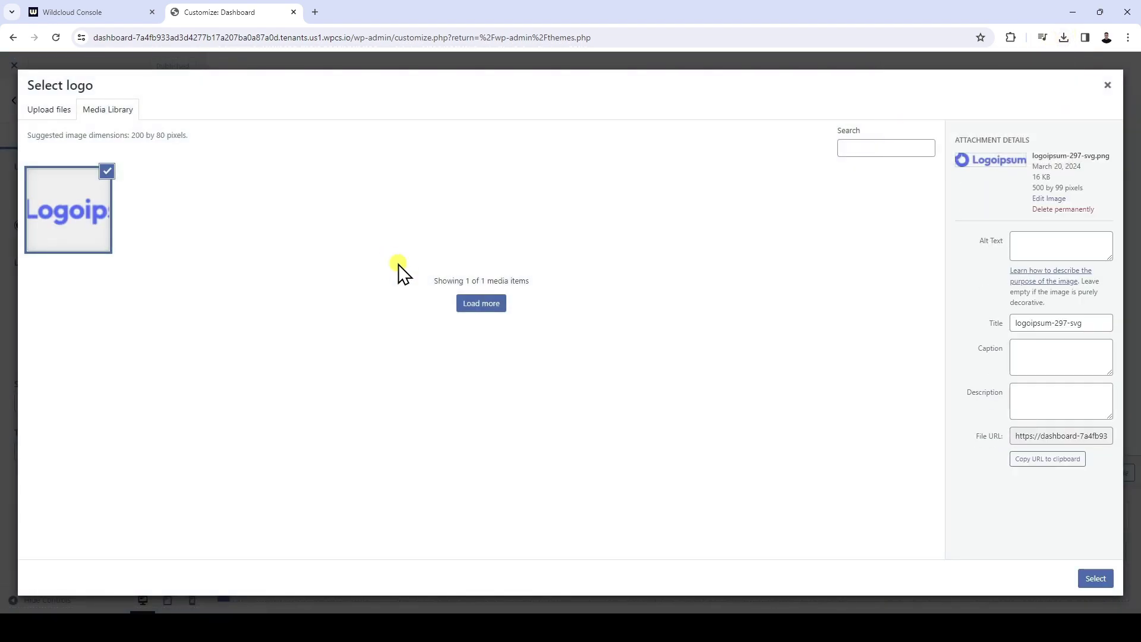
left_click(1095, 578)
left_click(1096, 578)
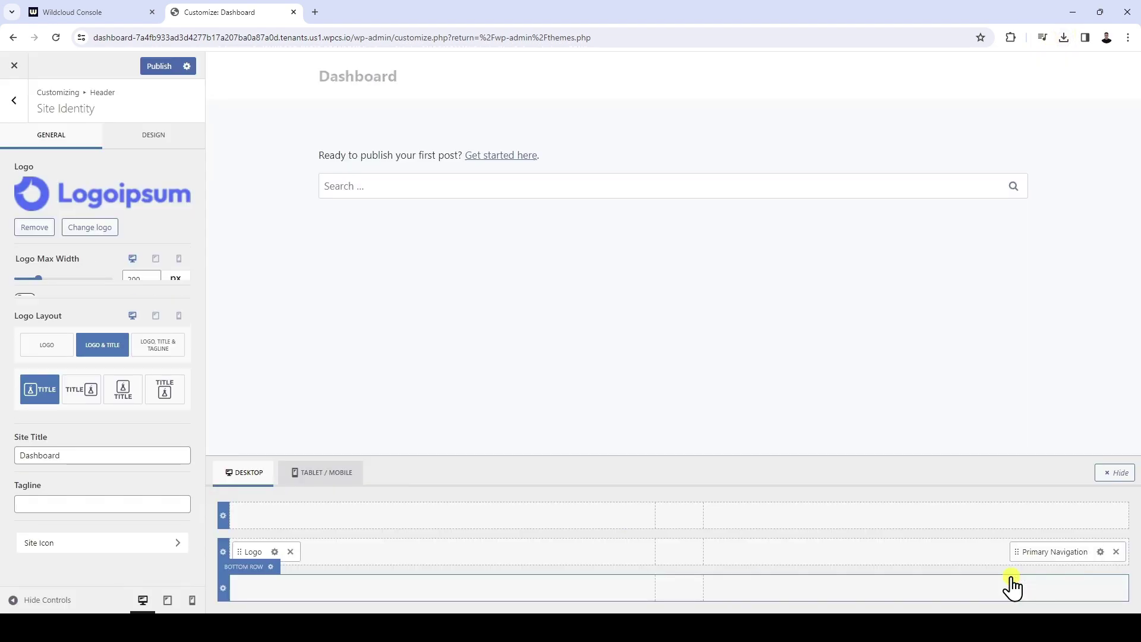
Set logo max width to 175 px with a logo-only layout and publish.
left_click(153, 284)
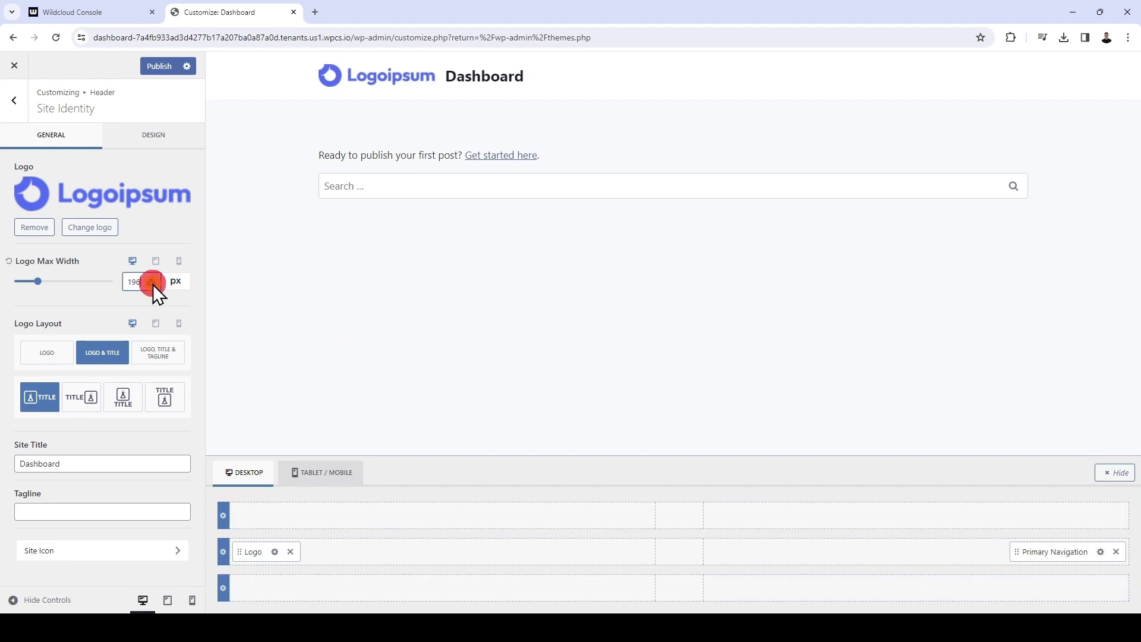
left_click(152, 284)
left_click(36, 355)
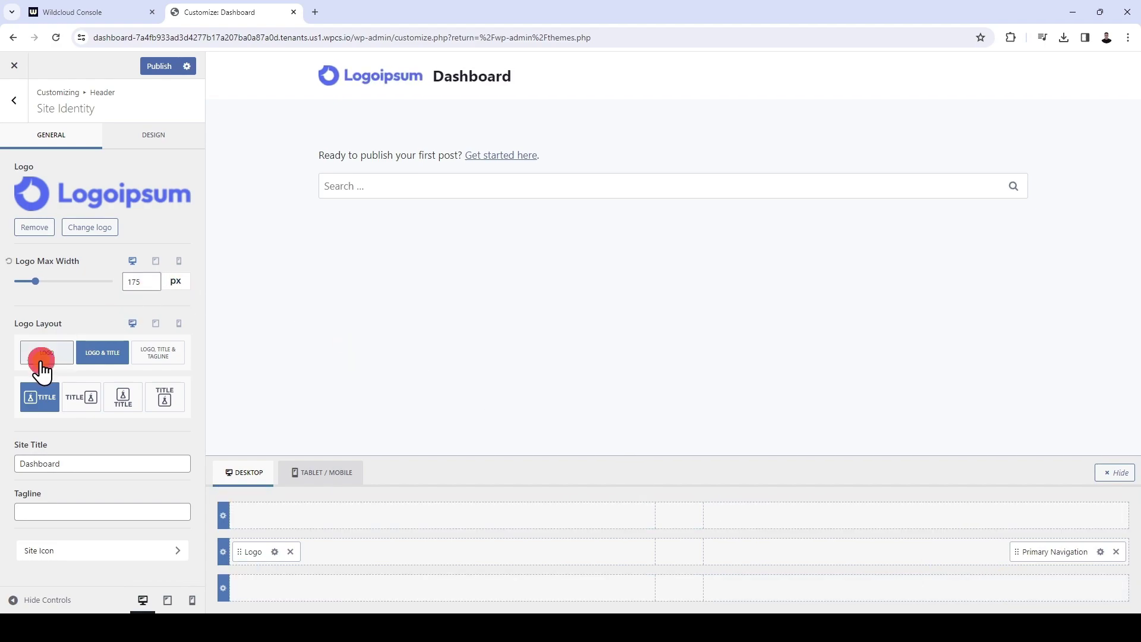
left_click(163, 67)
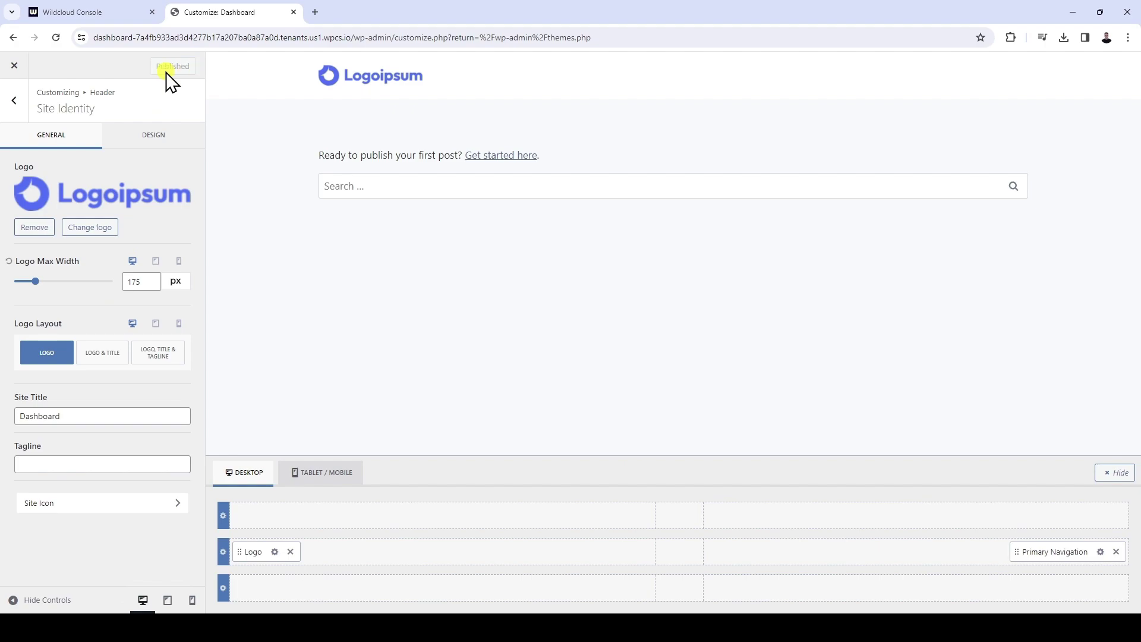
left_click(14, 66)
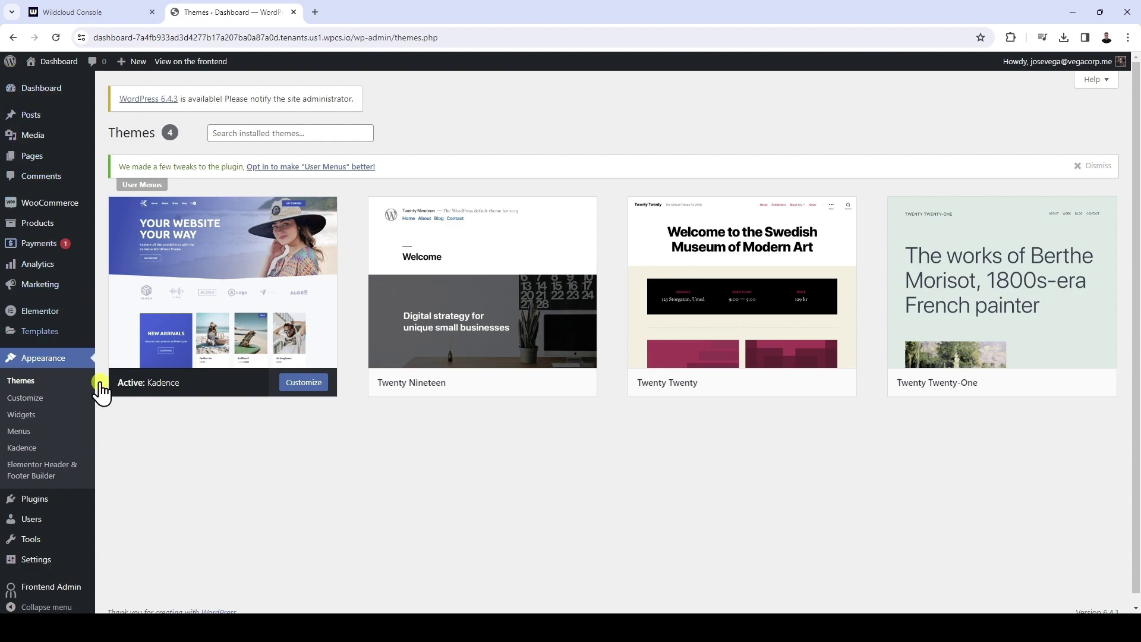
Choose Dashboard site as the Frontend Admin Multitenant environment type and save.
scroll(109, 514, "down", 1)
mouse_move(81, 579)
left_click(133, 502)
left_click(437, 385)
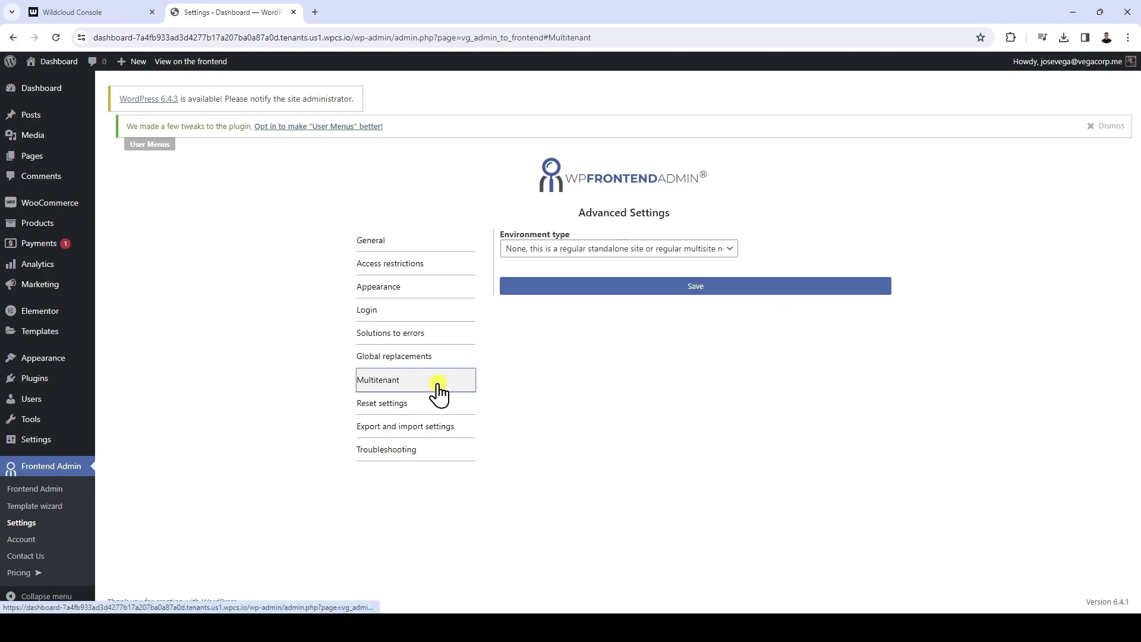
left_click(652, 250)
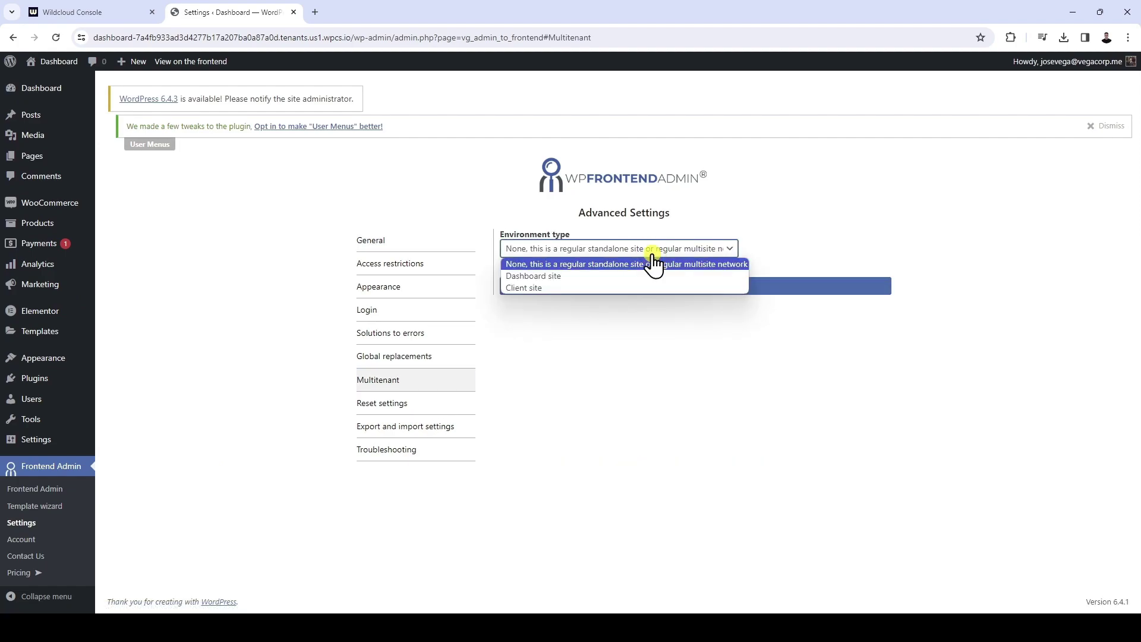
left_click(593, 277)
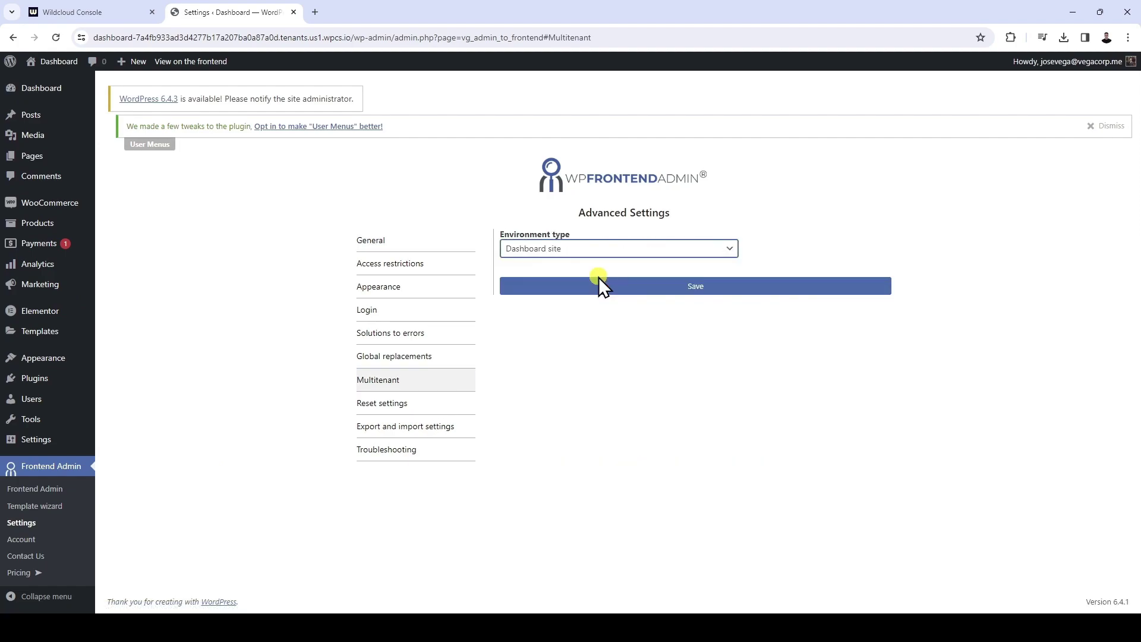
left_click(705, 291)
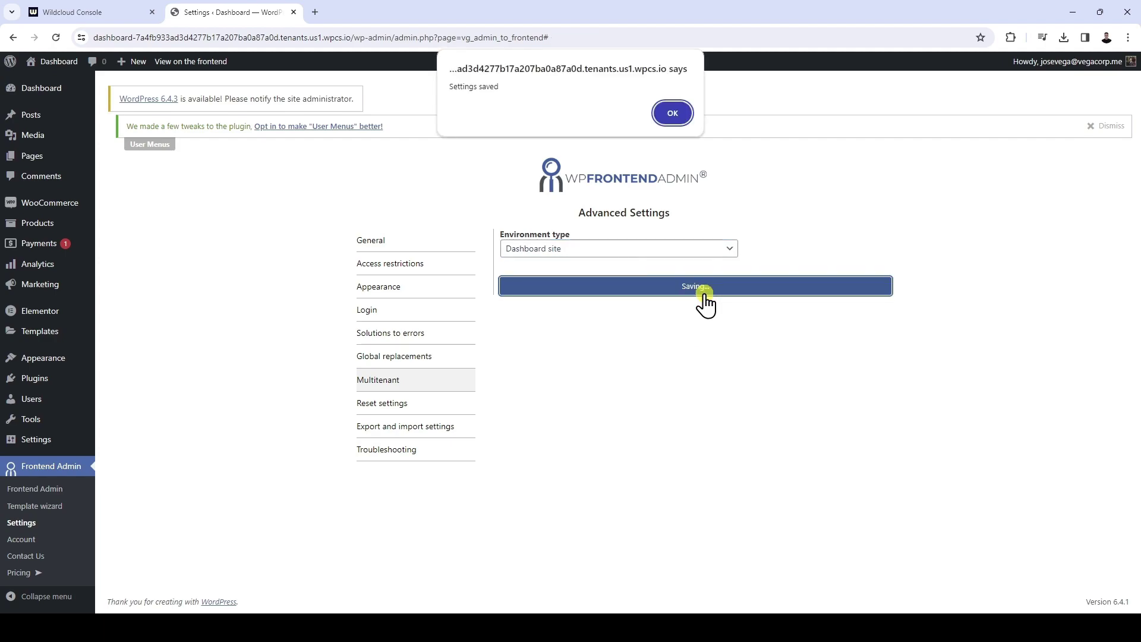
left_click(677, 110)
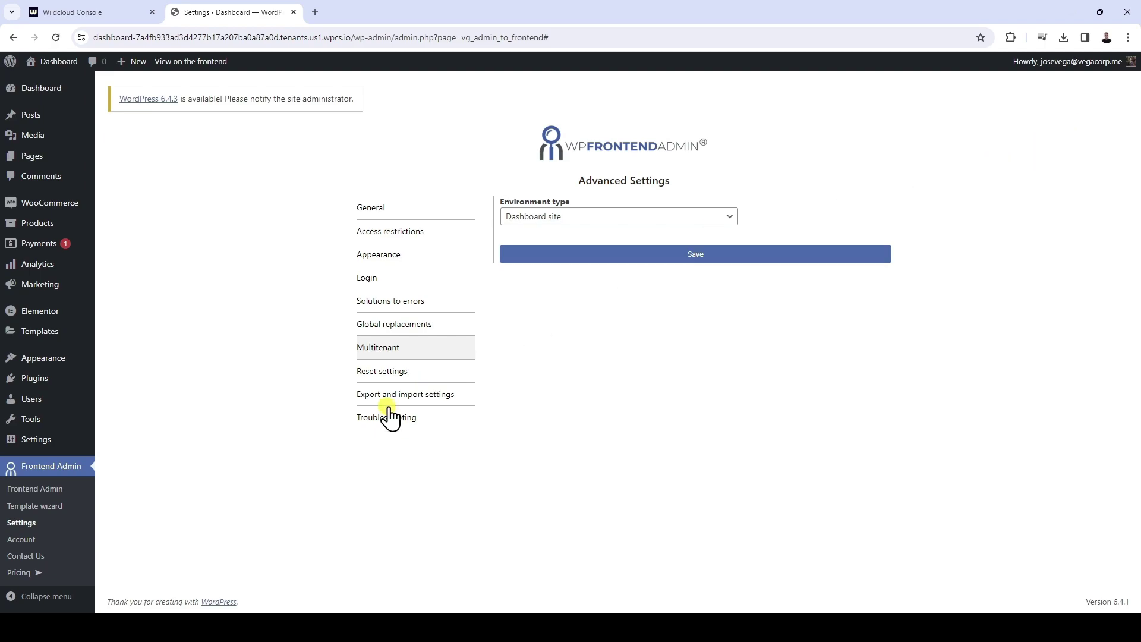
left_click(51, 506)
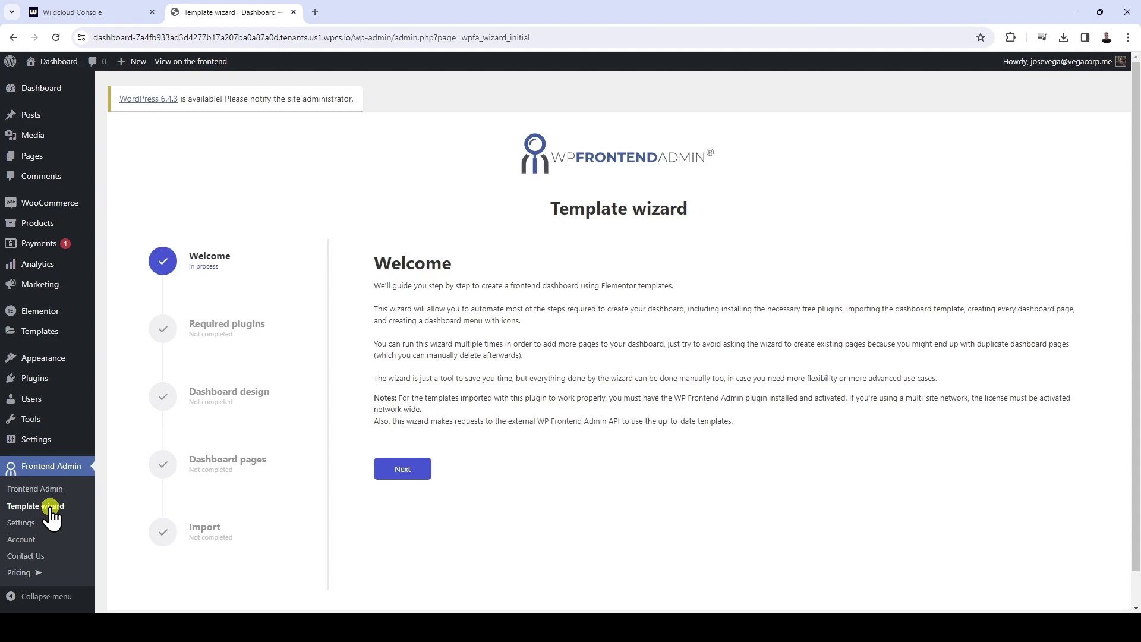
Advance the Template wizard past Welcome to the Required plugins list.
left_click(402, 469)
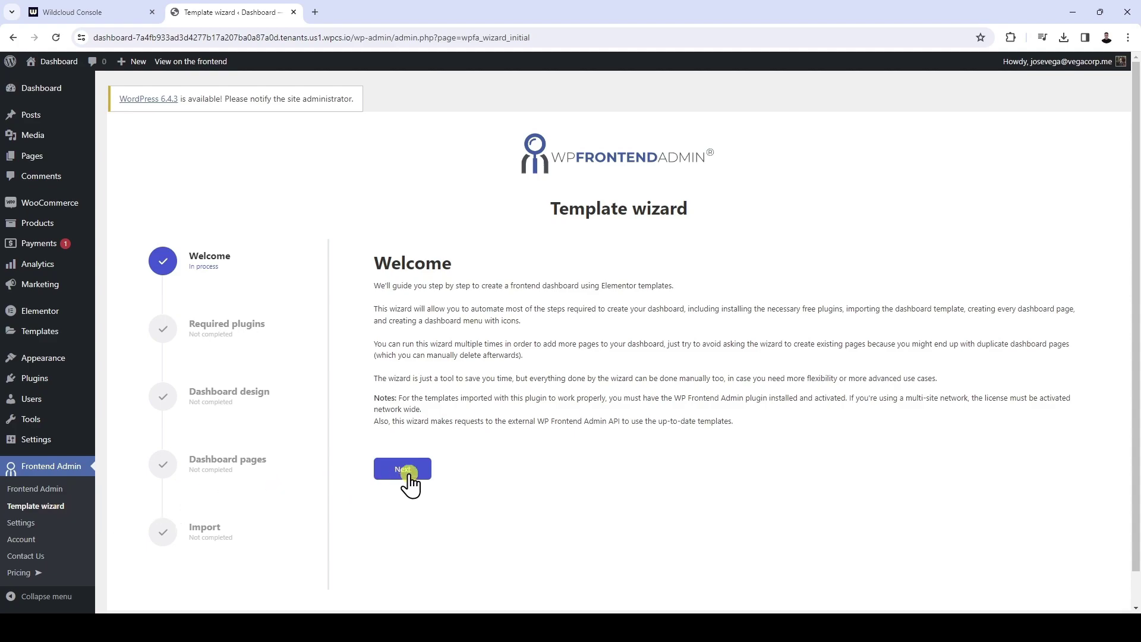
scroll(407, 474, "down", 3)
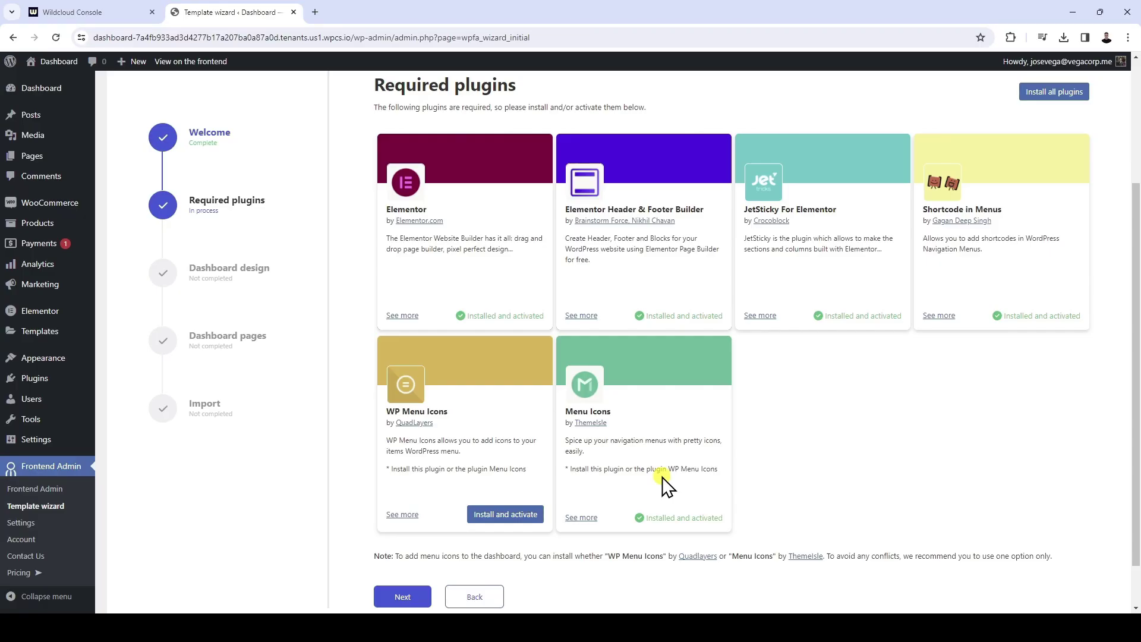
Move on to Dashboard design, browse the templates, and choose Template 1.
scroll(684, 492, "down", 1)
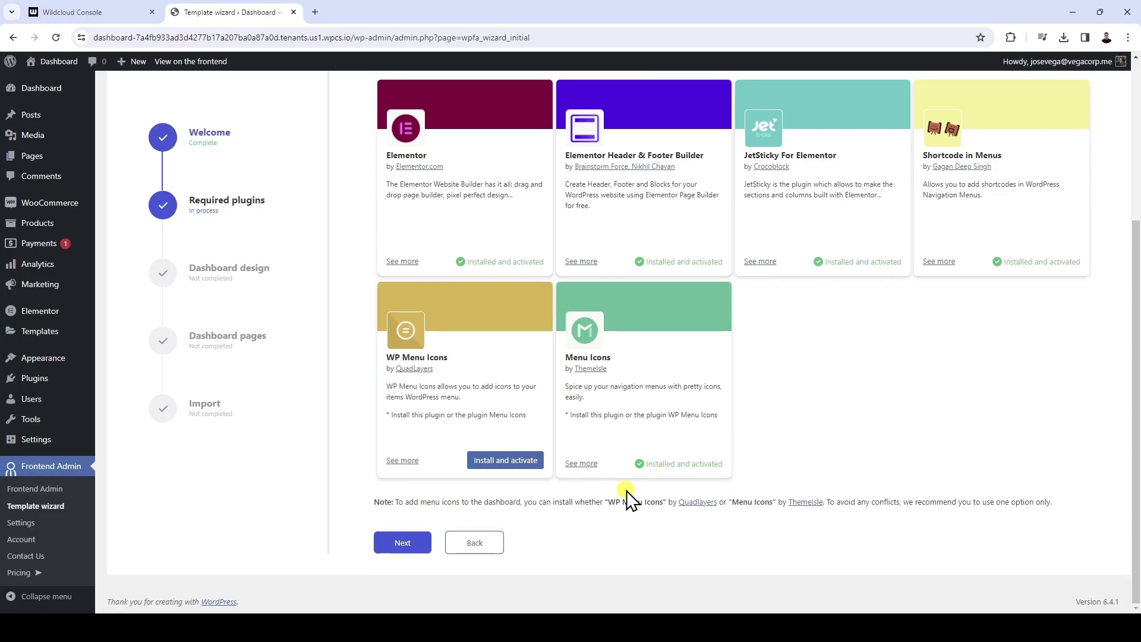
left_click(391, 546)
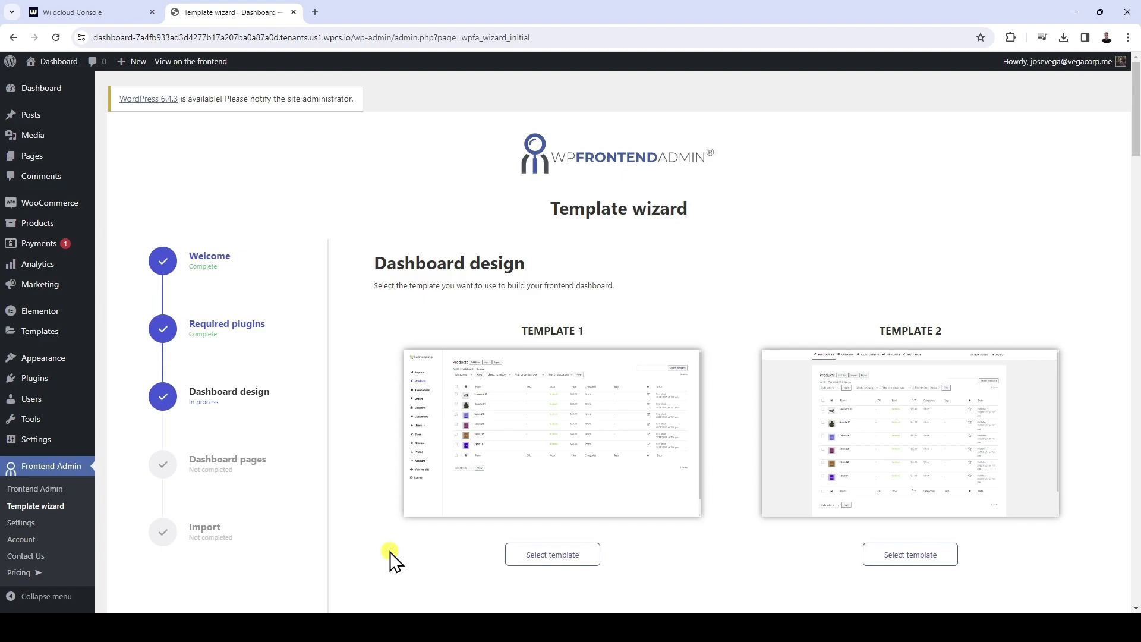
scroll(391, 553, "down", 20)
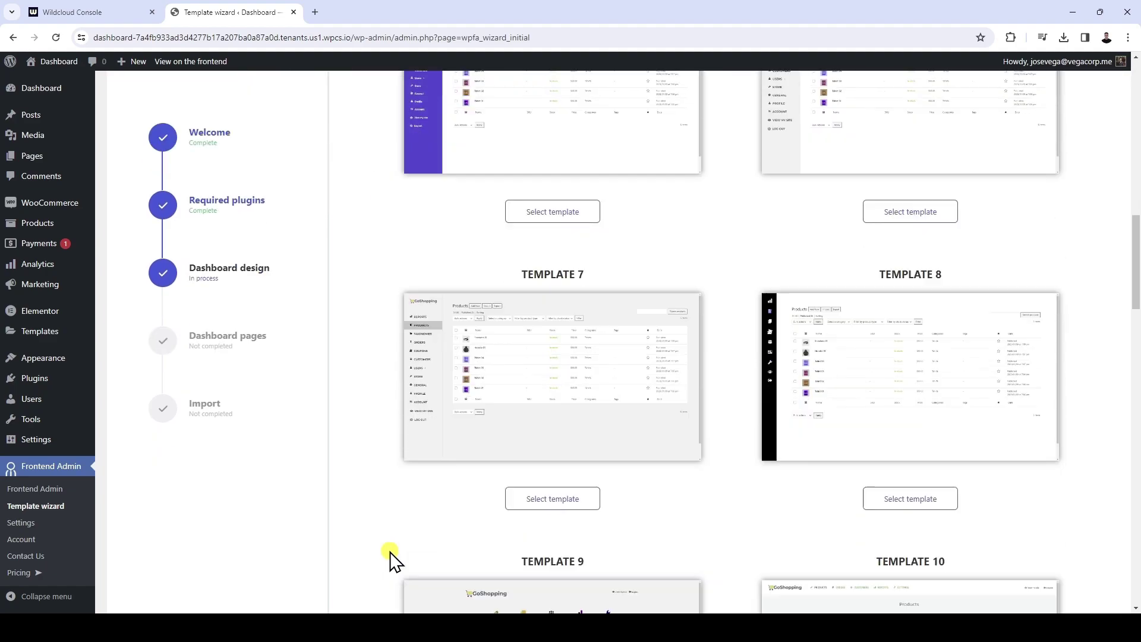
scroll(390, 552, "down", 20)
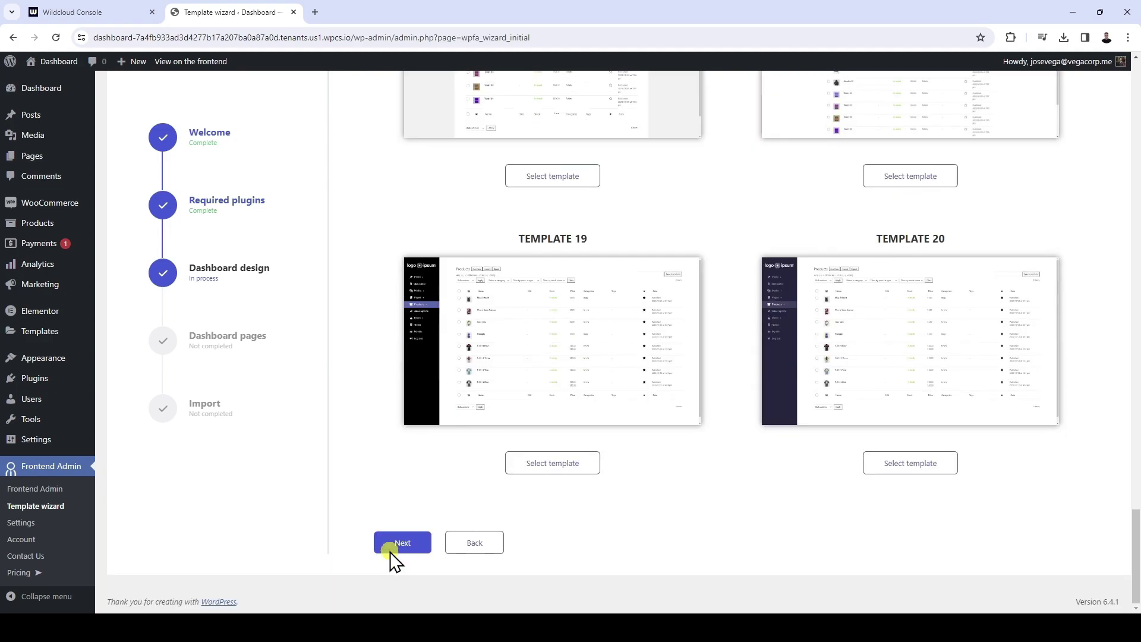
scroll(390, 552, "up", 5)
scroll(390, 552, "up", 20)
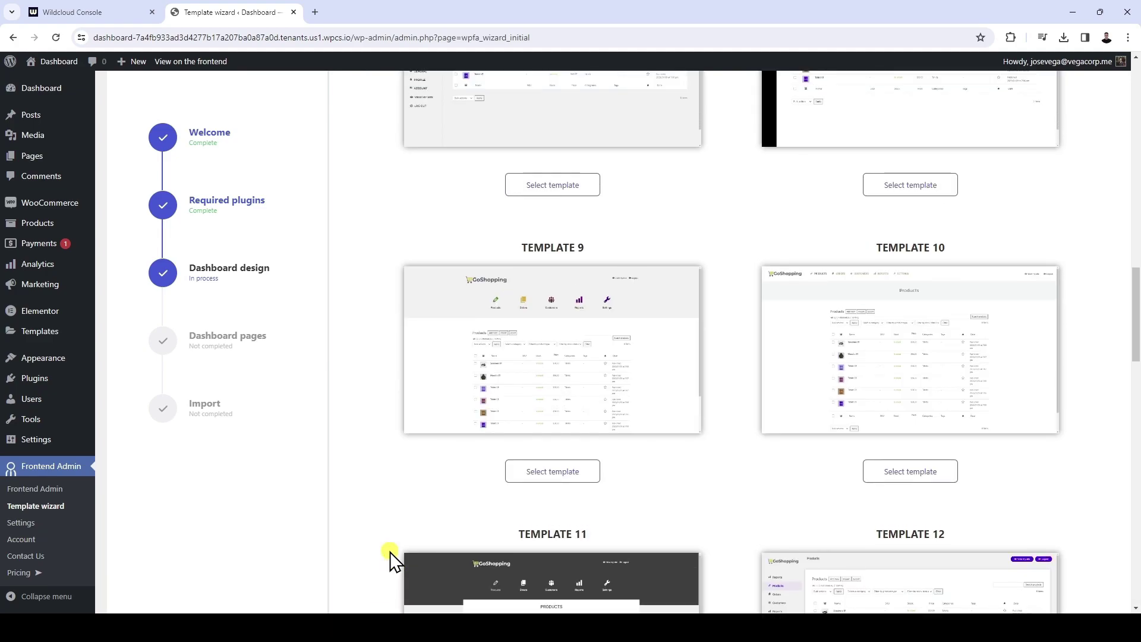
scroll(390, 551, "up", 10)
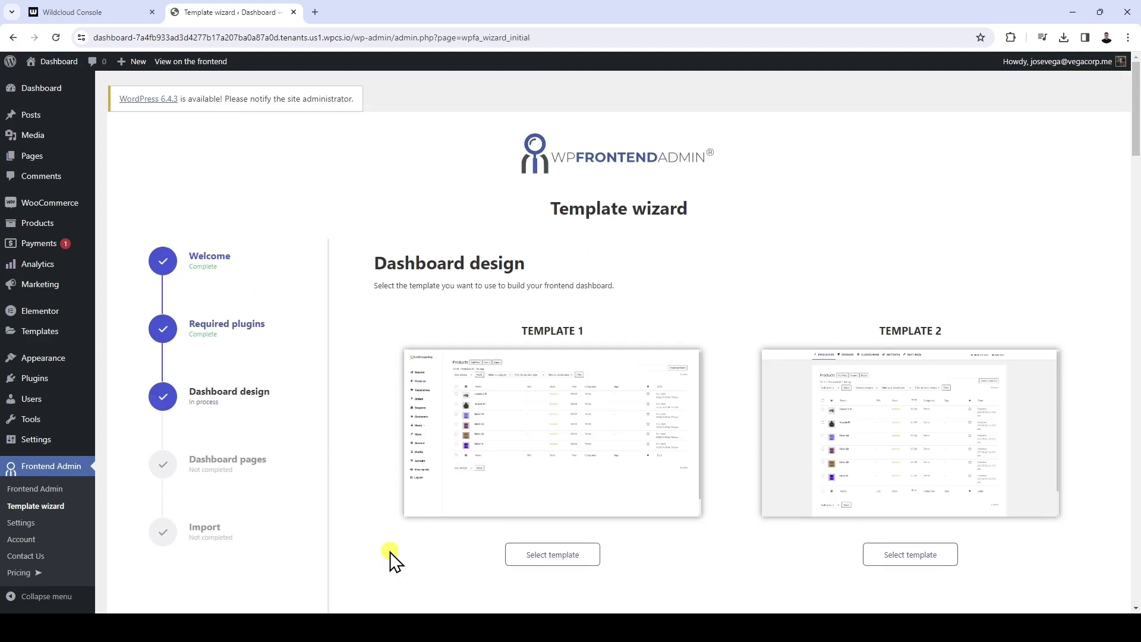
left_click(548, 554)
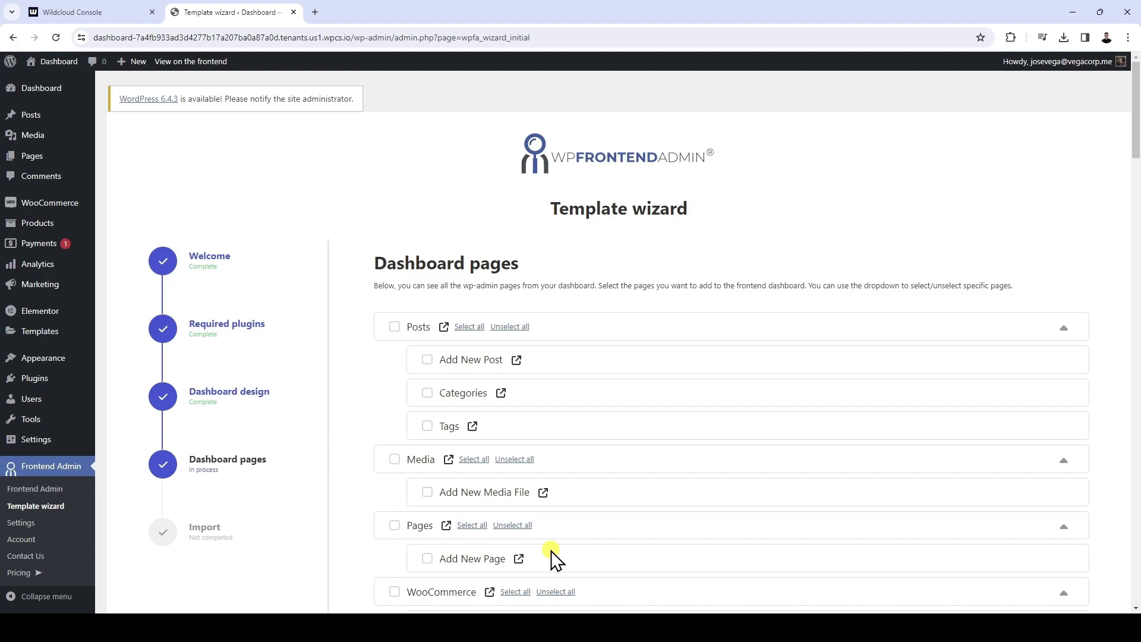
Include Posts except Tags, Media, and WooCommerce Orders, Customers, Reports and Settings pages.
left_click(395, 327)
left_click(423, 429)
left_click(420, 460)
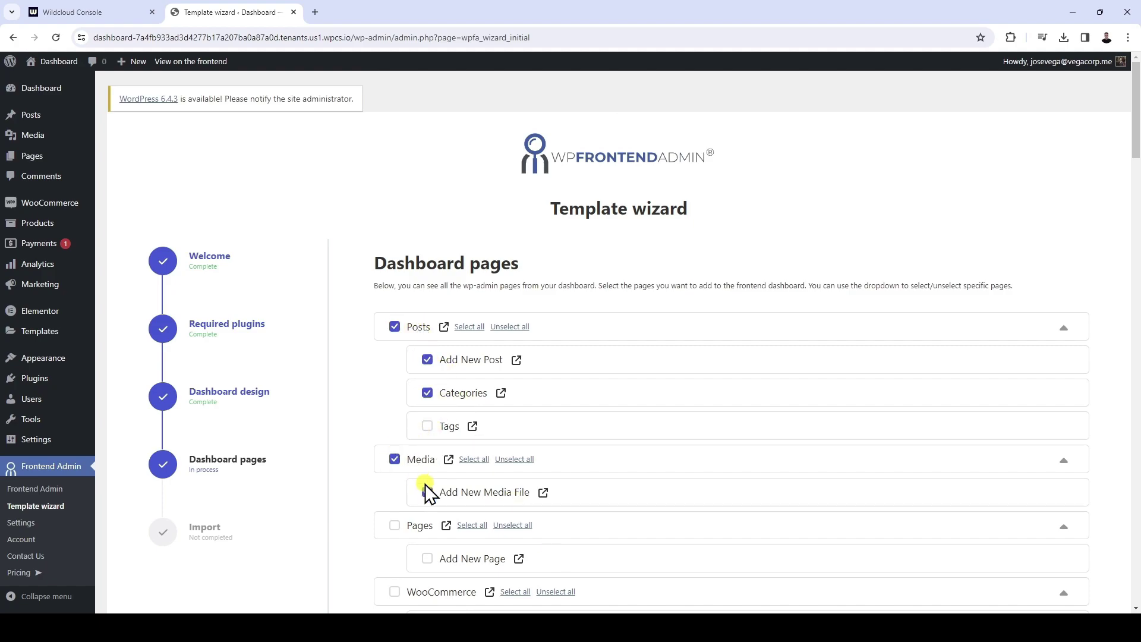
scroll(427, 496, "down", 5)
left_click(427, 268)
left_click(427, 302)
left_click(427, 335)
left_click(428, 369)
Add all Products, Analytics and Marketing pages to the dashboard.
scroll(429, 336, "down", 4)
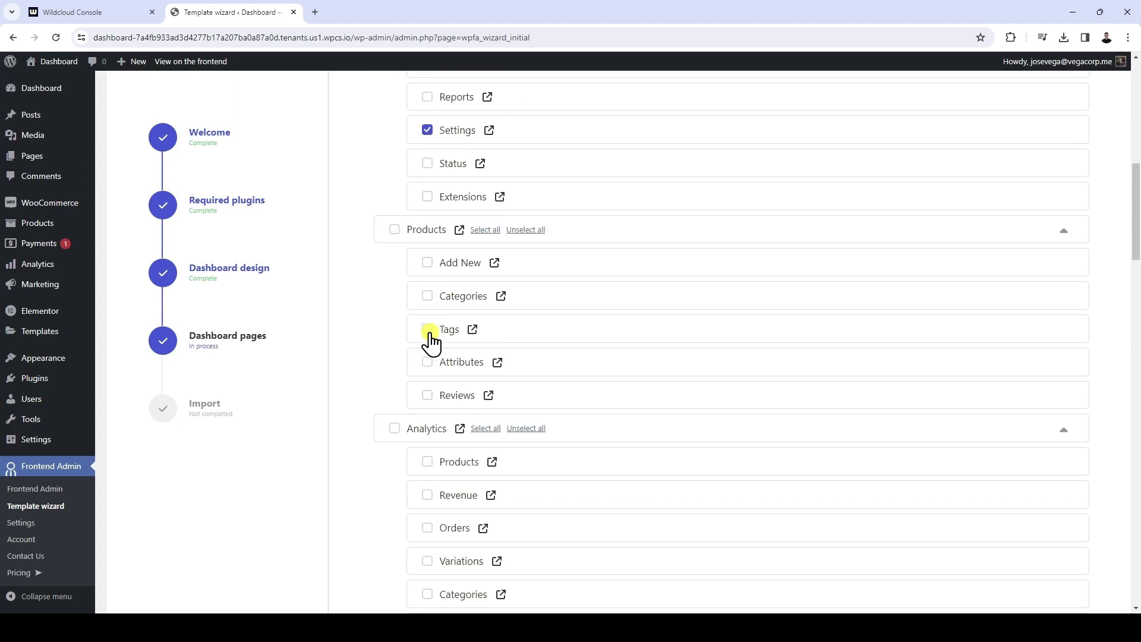
left_click(394, 231)
scroll(394, 247, "down", 2)
scroll(400, 318, "down", 3)
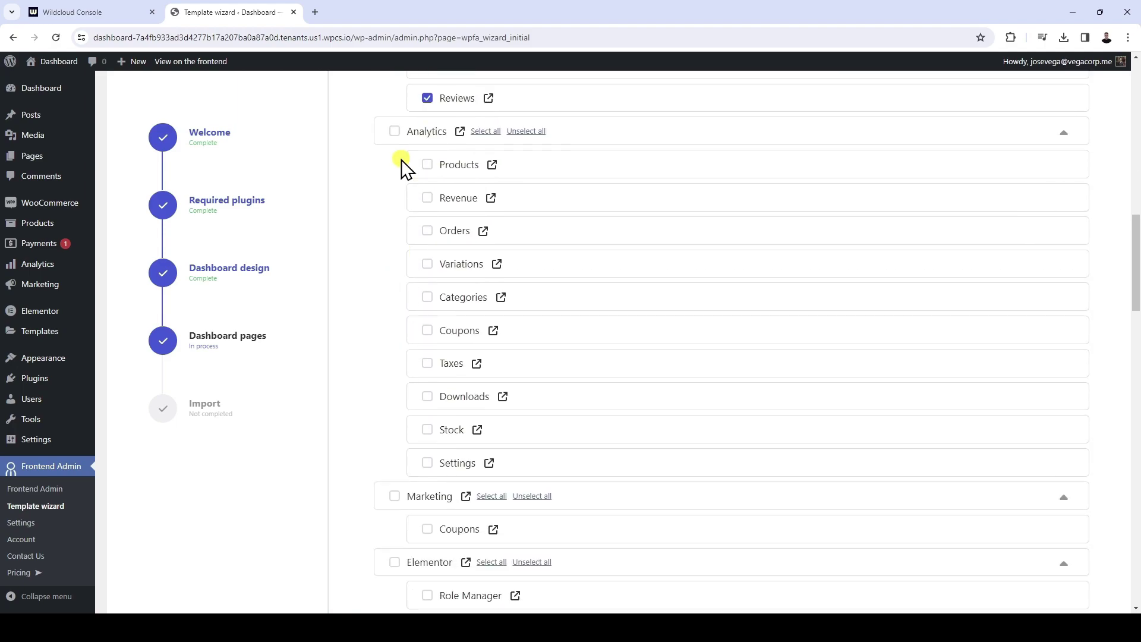
left_click(395, 131)
scroll(380, 261, "down", 4)
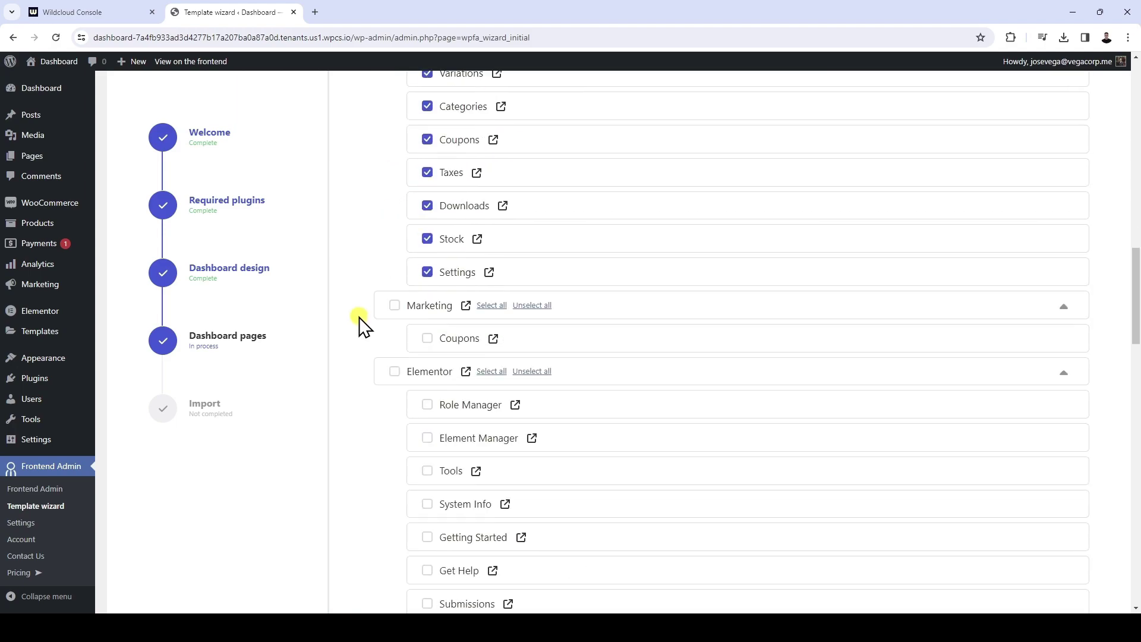
left_click(394, 257)
Include Users pages except User Role Editor, and only Privacy under Settings.
scroll(395, 262, "down", 4)
scroll(396, 261, "down", 12)
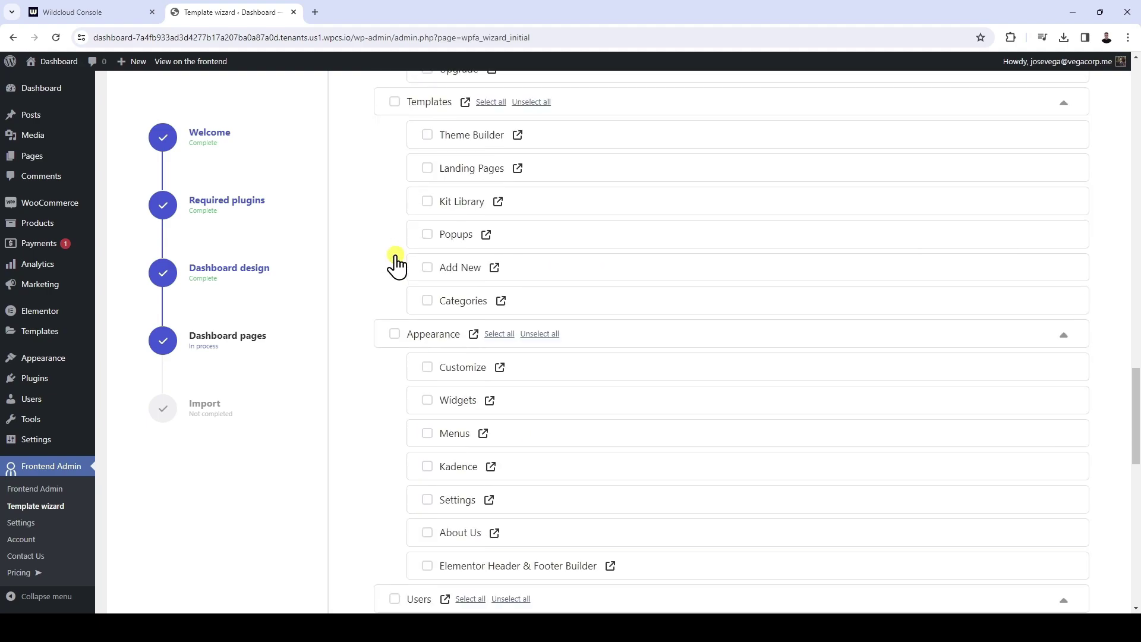
left_click(395, 244)
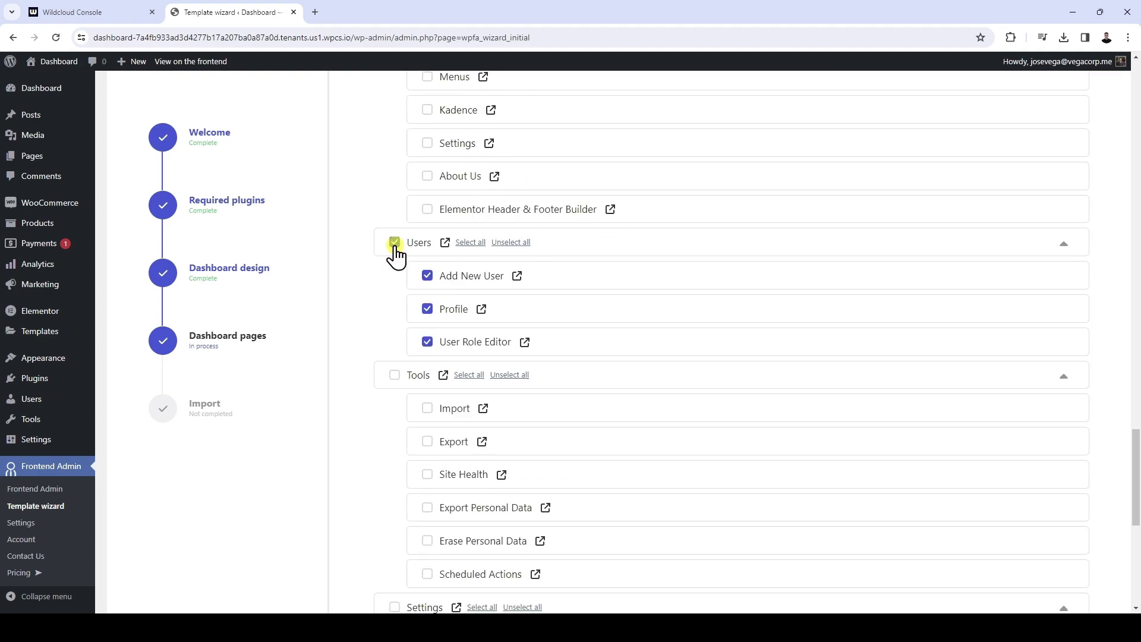
left_click(428, 343)
scroll(427, 351, "down", 6)
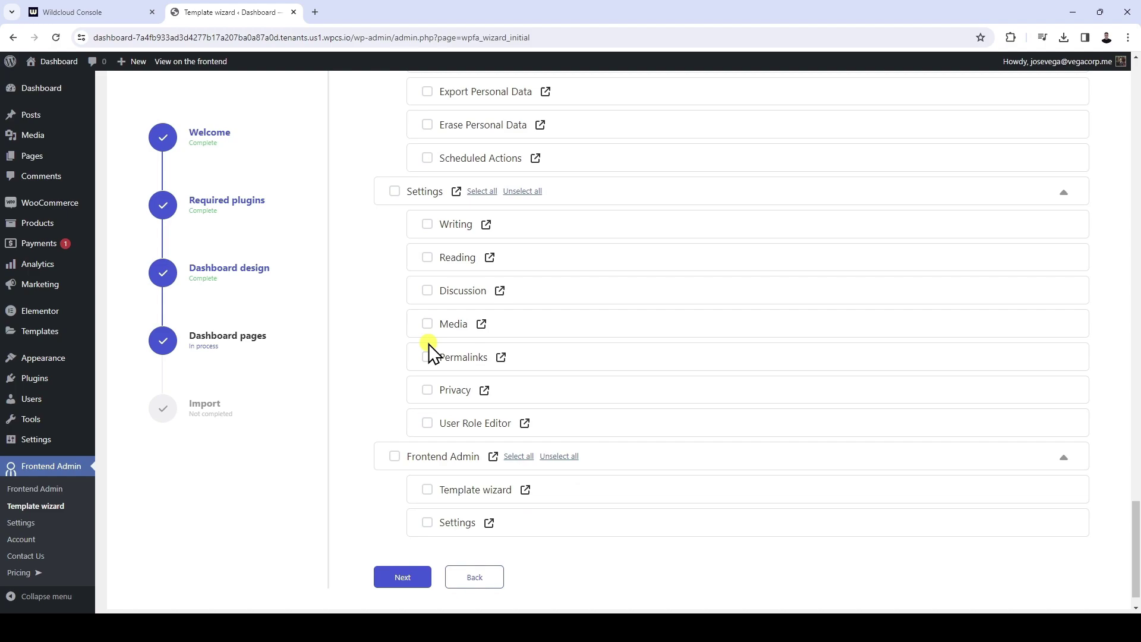
left_click(395, 191)
left_click(522, 192)
left_click(427, 391)
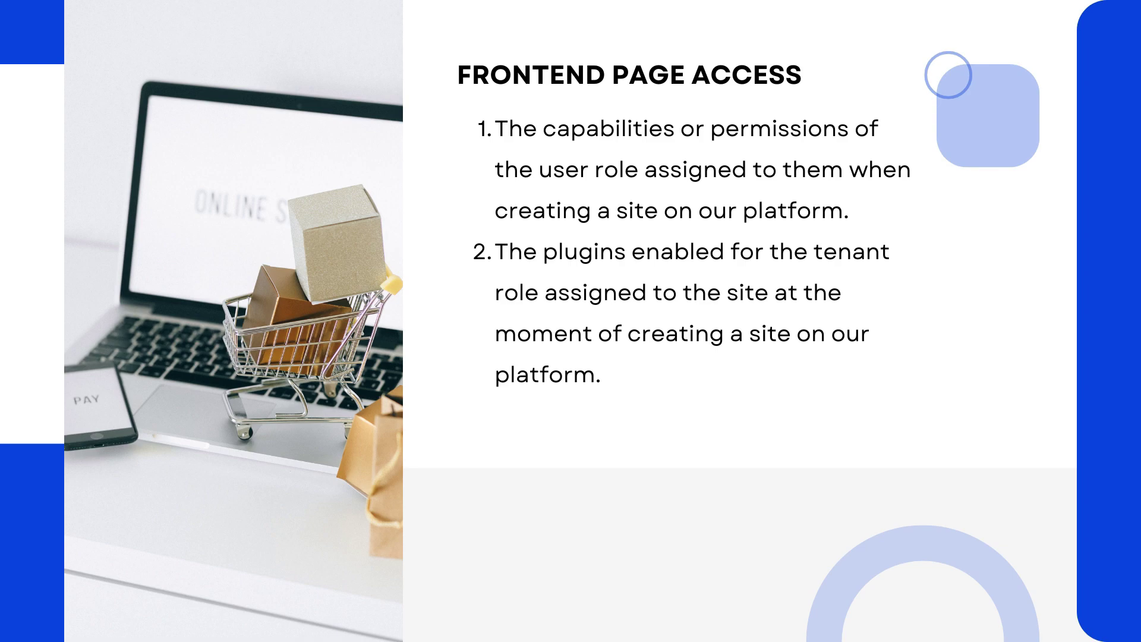
left_click(427, 391)
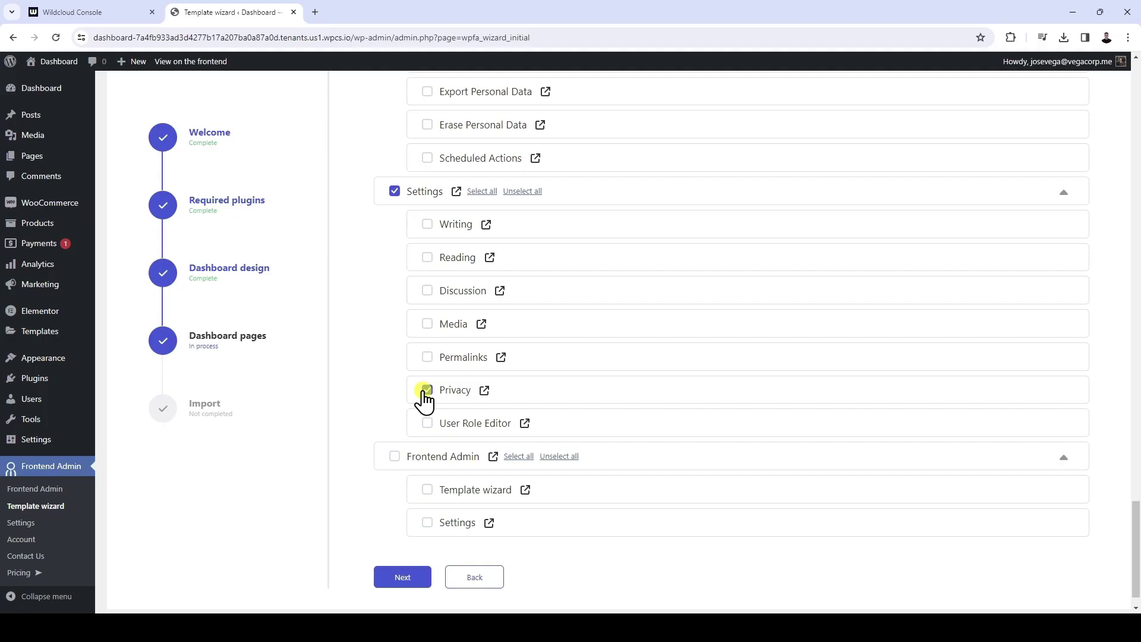
Advance past the Dashboard pages step so the chosen pages import completes.
scroll(424, 393, "down", 1)
left_click(408, 542)
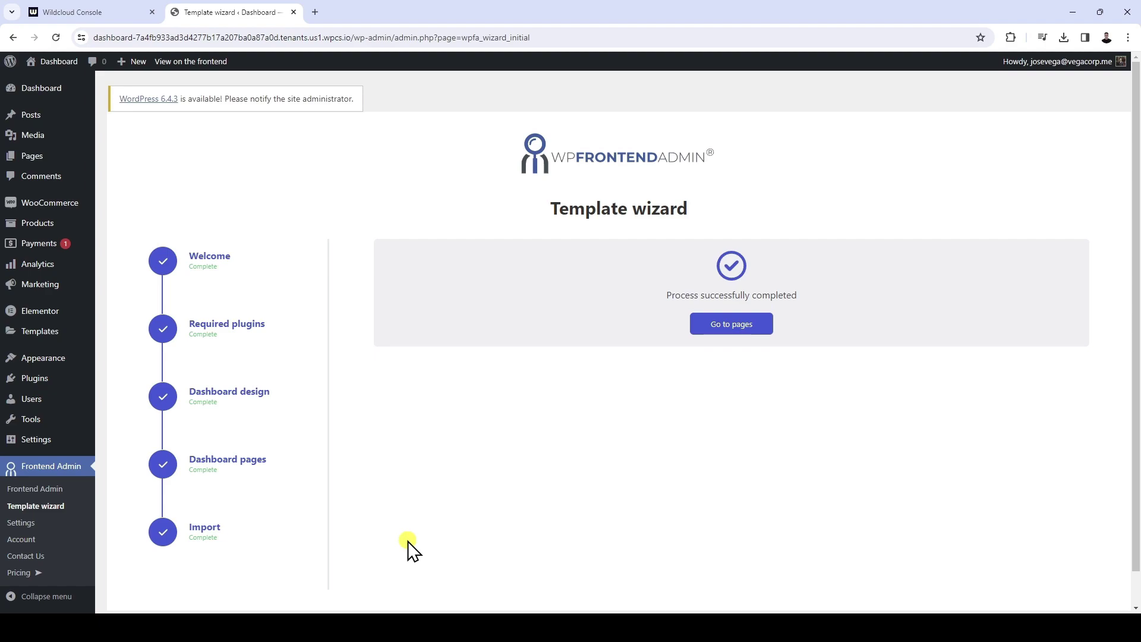
From the generated pages list, open the Products page's View link in a new tab and switch to it.
left_click(746, 333)
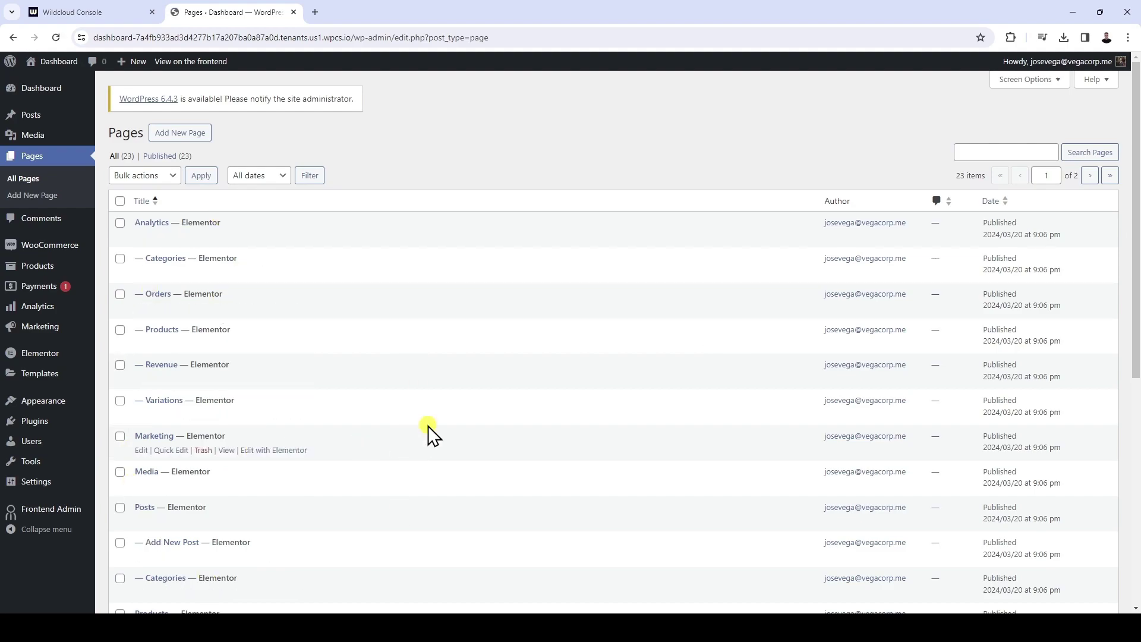
scroll(433, 423, "down", 7)
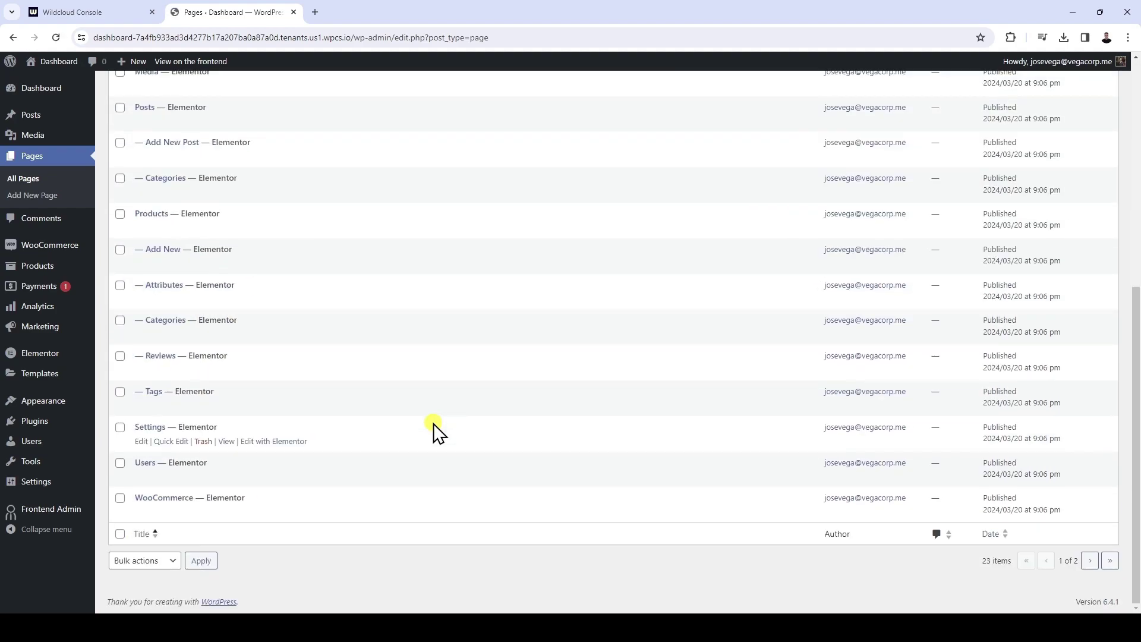
scroll(433, 423, "up", 2)
right_click(232, 347)
left_click(268, 361)
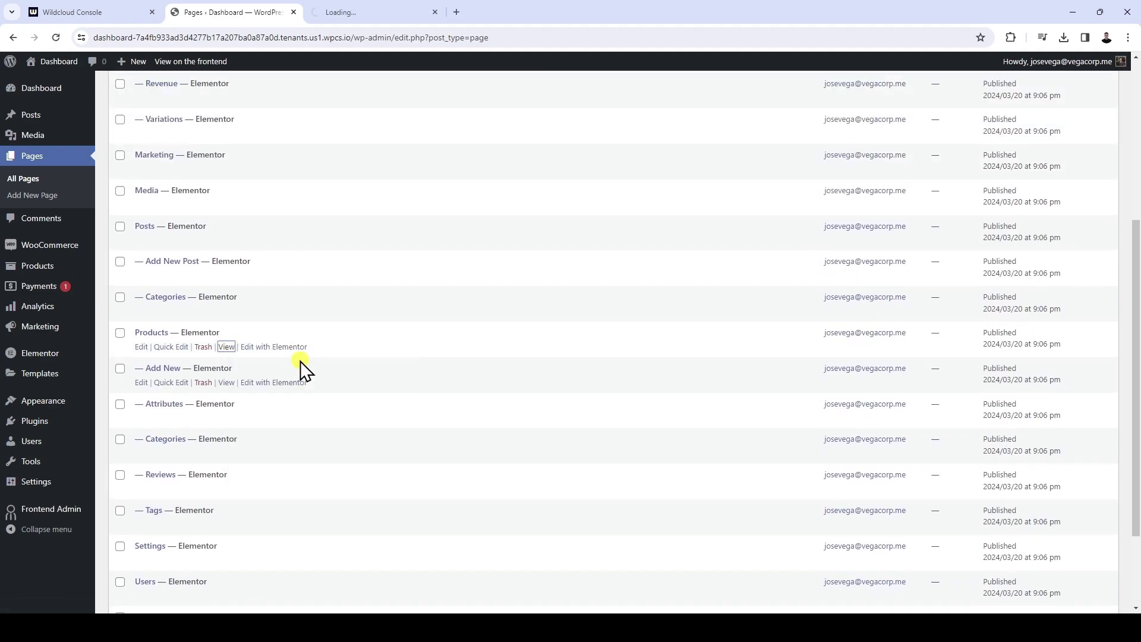
left_click(380, 13)
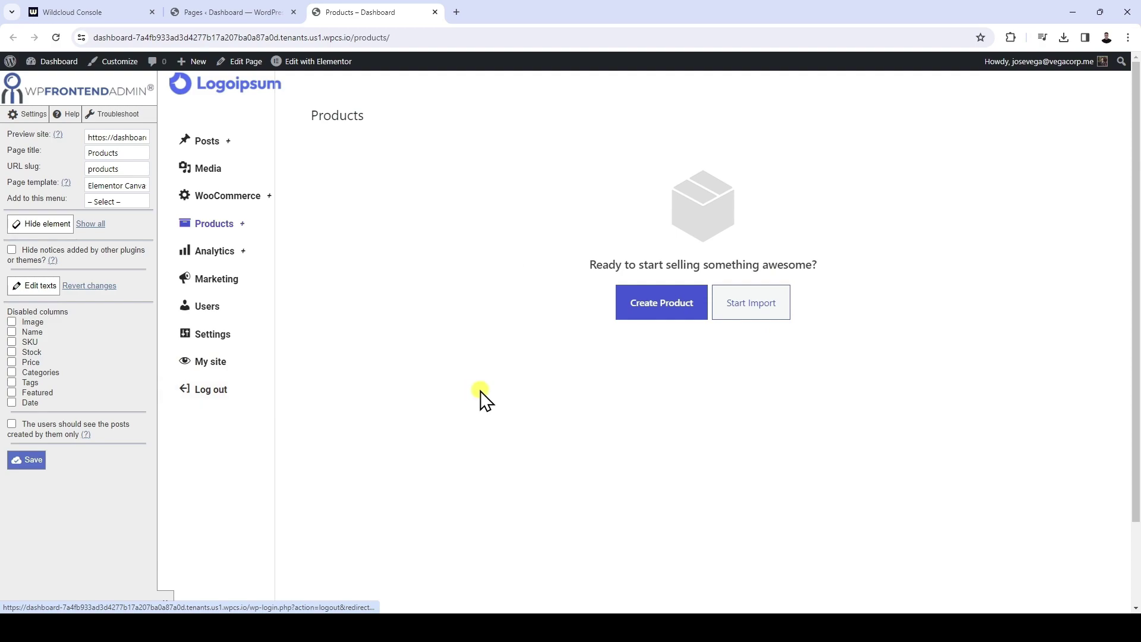
Collapse and reopen the WPFrontendAdmin side panel, then bring up the Create Product form.
left_click(167, 602)
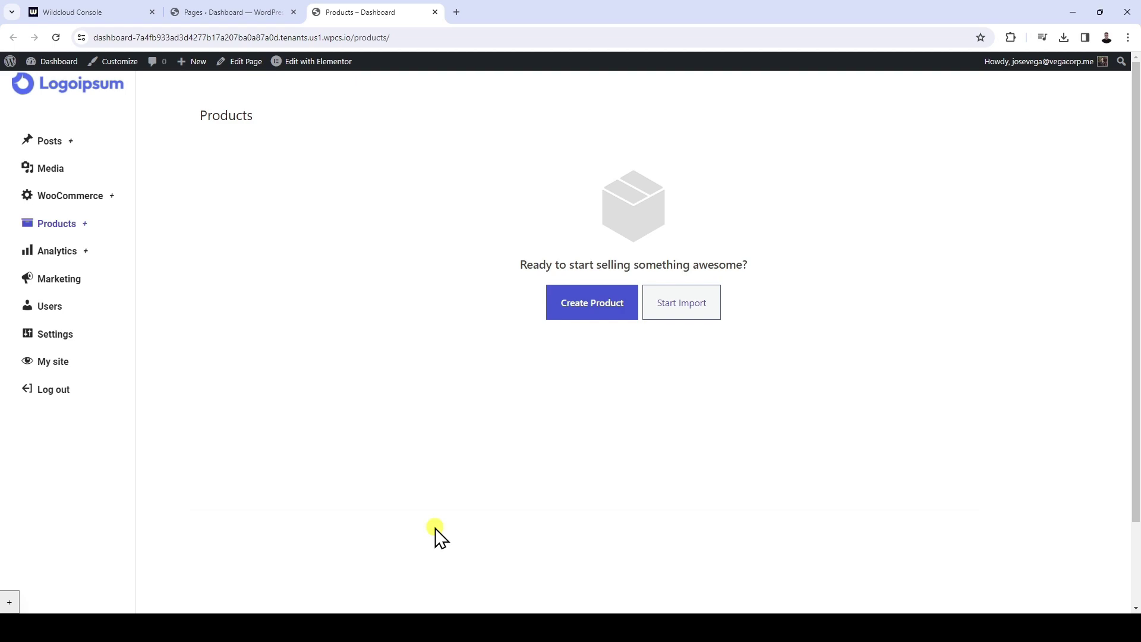
scroll(437, 531, "down", 2)
scroll(437, 530, "up", 2)
scroll(437, 531, "down", 2)
scroll(439, 537, "up", 2)
left_click(9, 602)
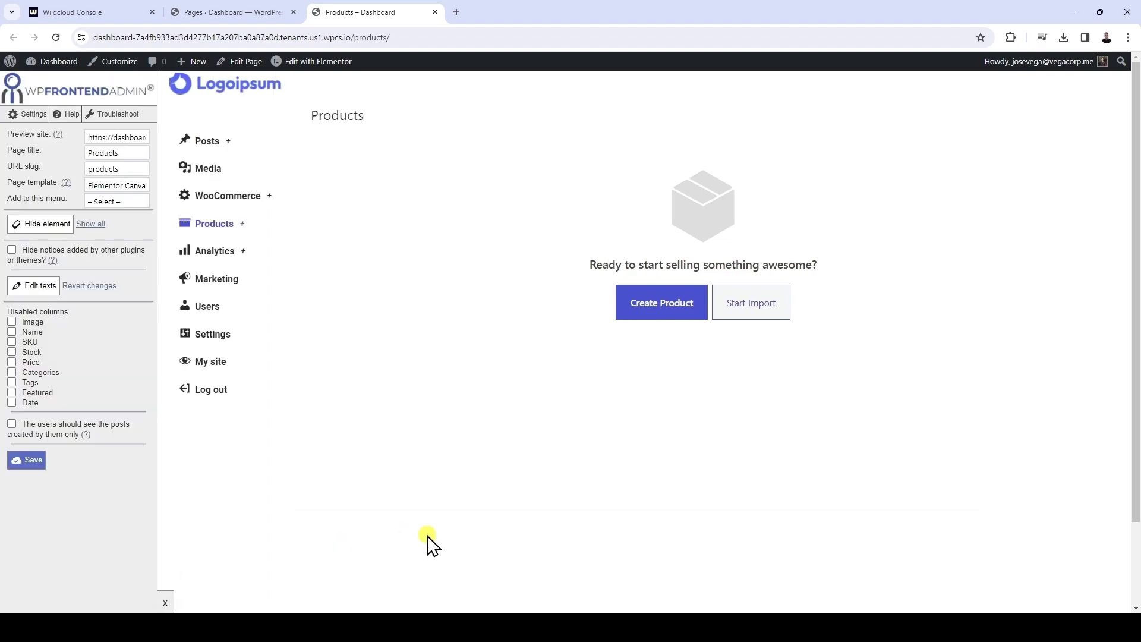
left_click(671, 308)
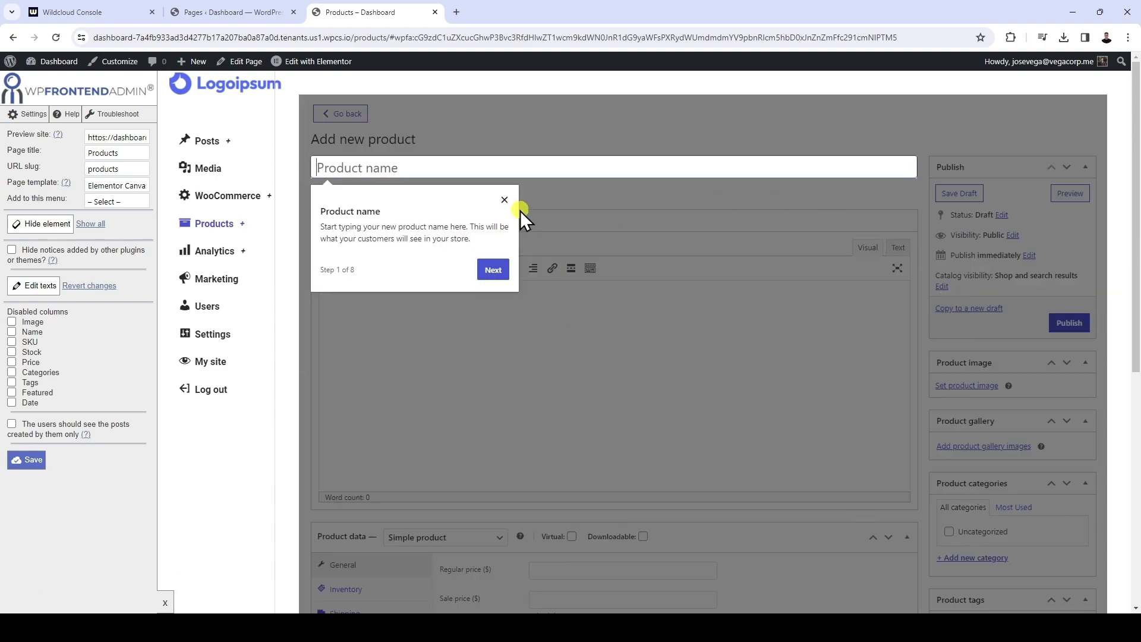
Dismiss the tour popup, hide the Post Settings box with Hide element, and save the setting.
left_click(504, 200)
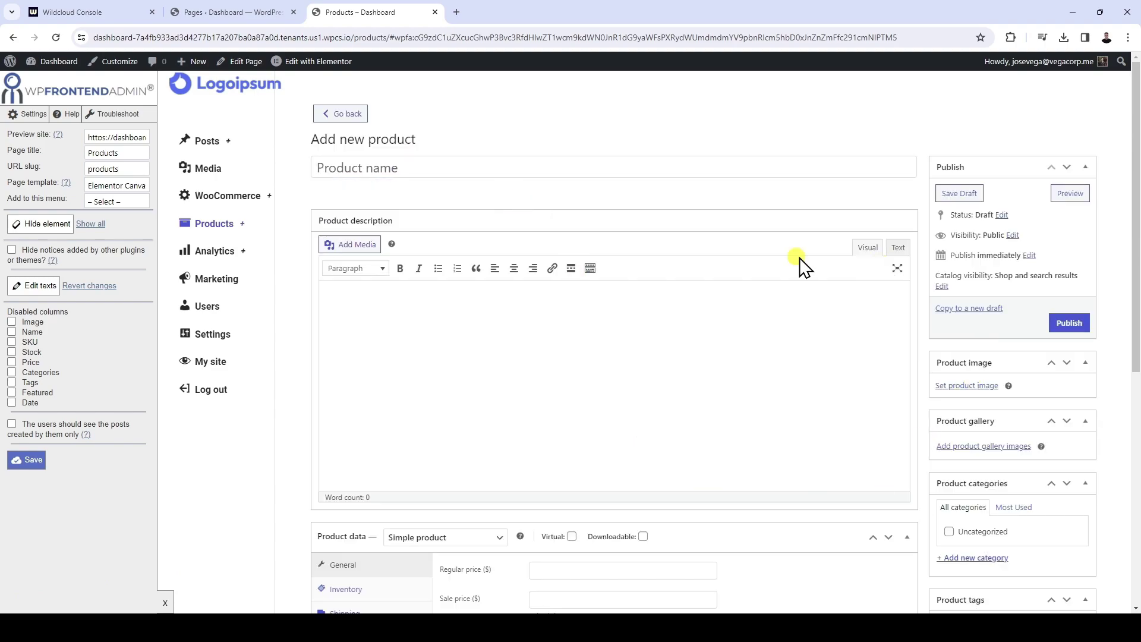
scroll(644, 459, "down", 6)
scroll(665, 512, "up", 6)
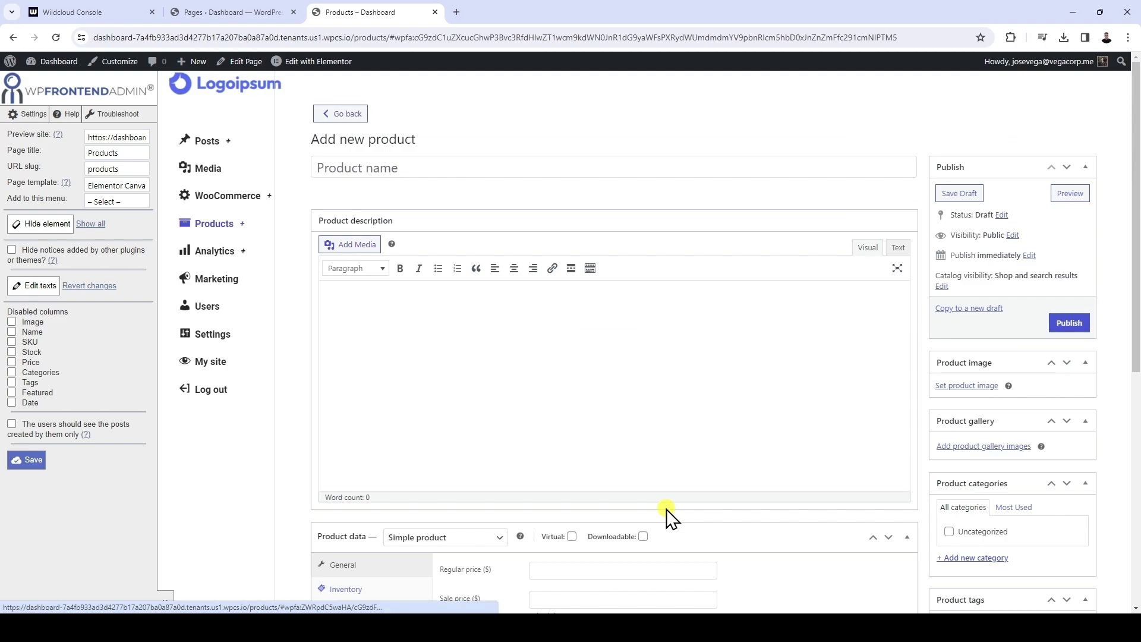
left_click(44, 229)
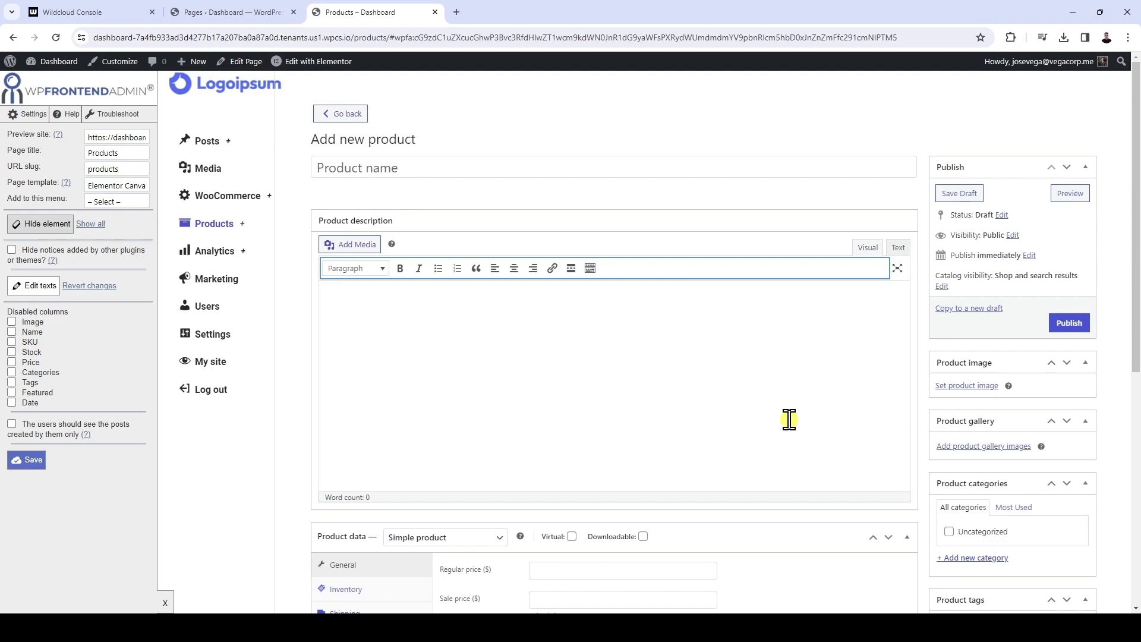
scroll(789, 419, "down", 5)
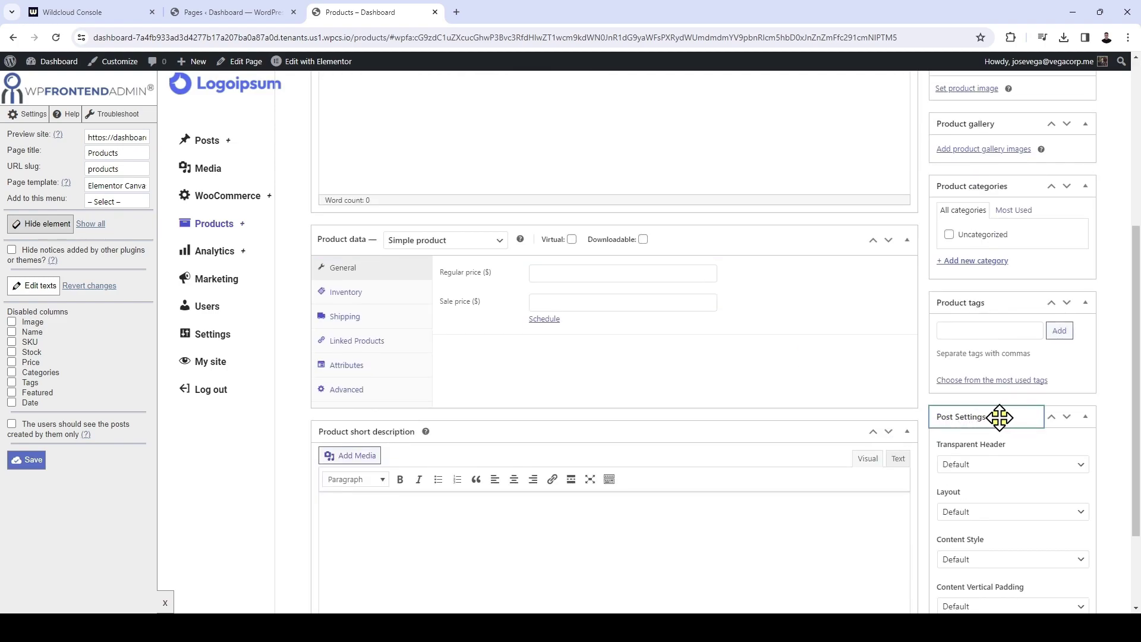
left_click(1032, 431)
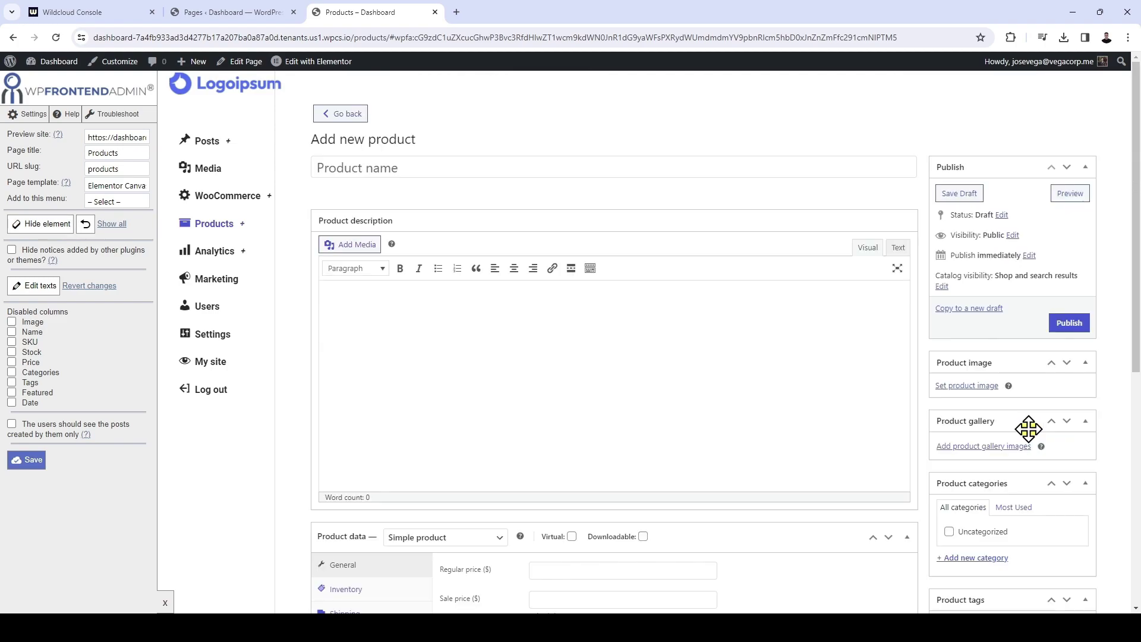
left_click(29, 460)
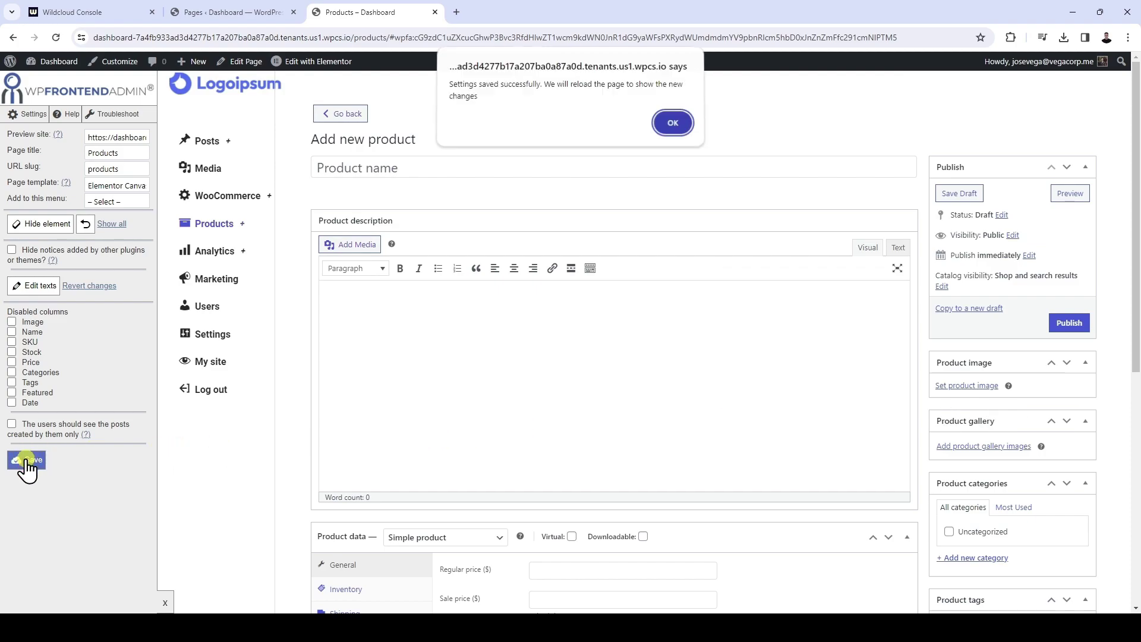
left_click(653, 127)
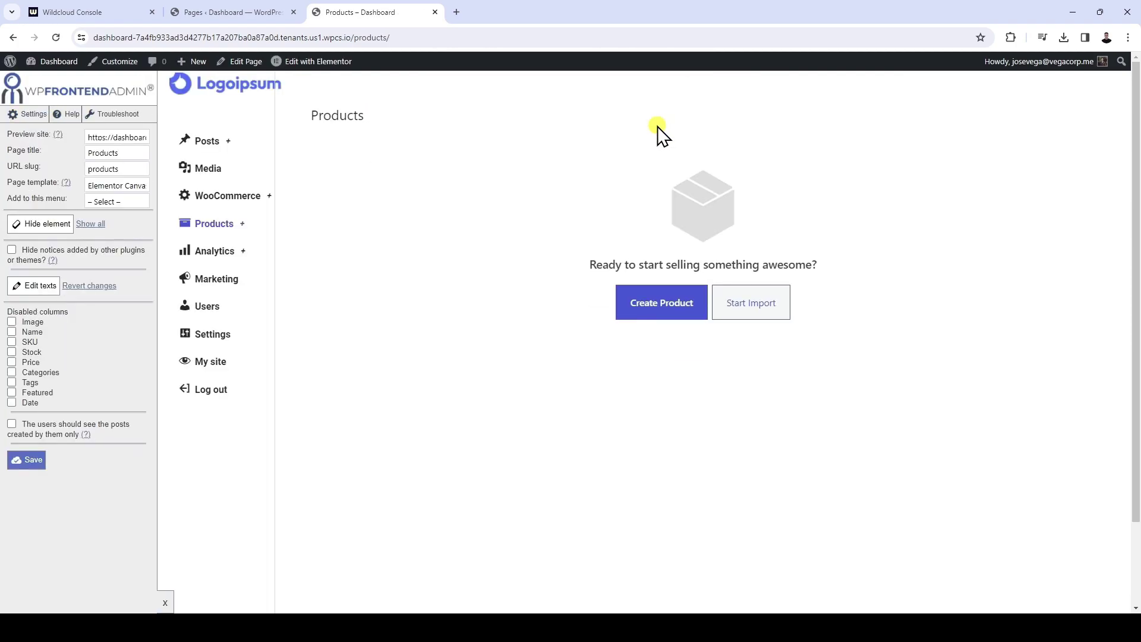
Reopen the Add new product form to confirm Post Settings is gone.
left_click(652, 312)
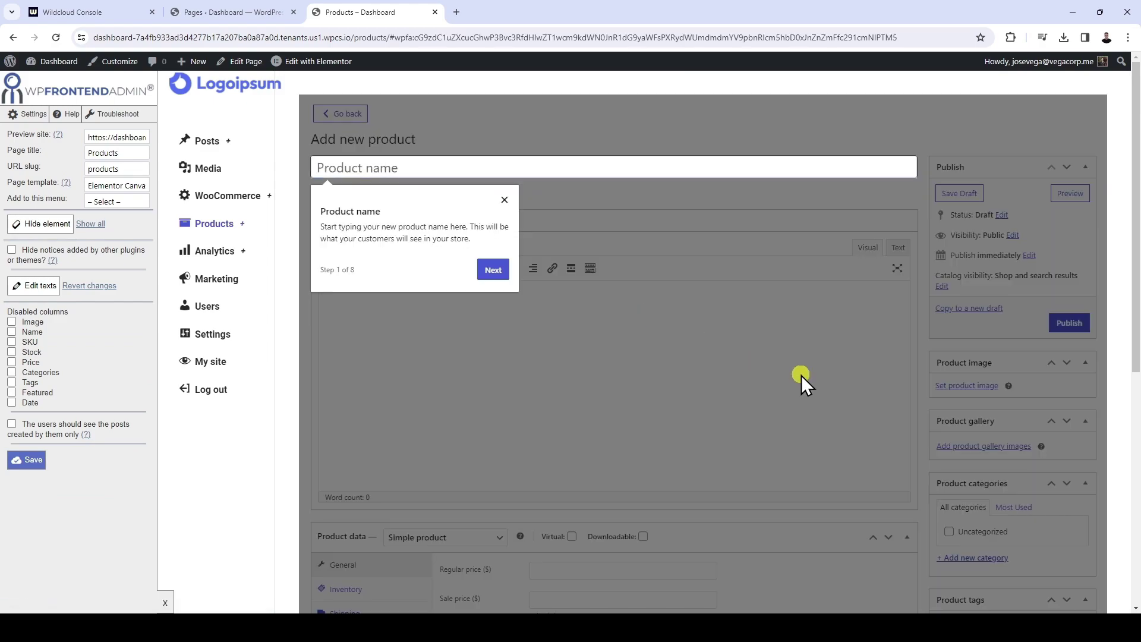
left_click(503, 200)
scroll(739, 387, "down", 7)
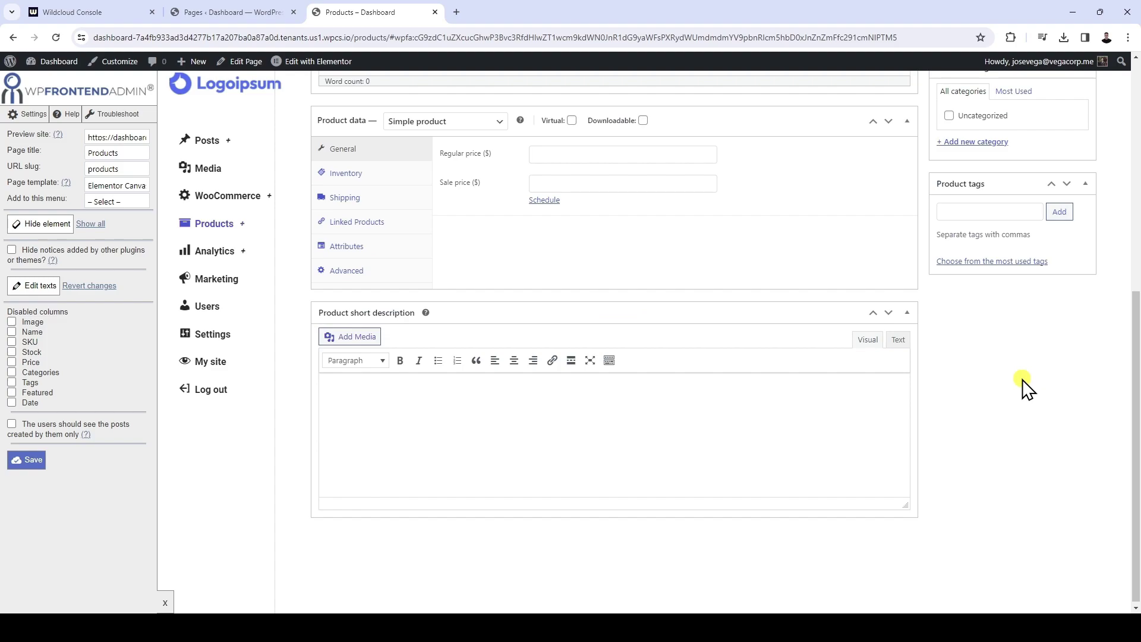
scroll(601, 403, "up", 7)
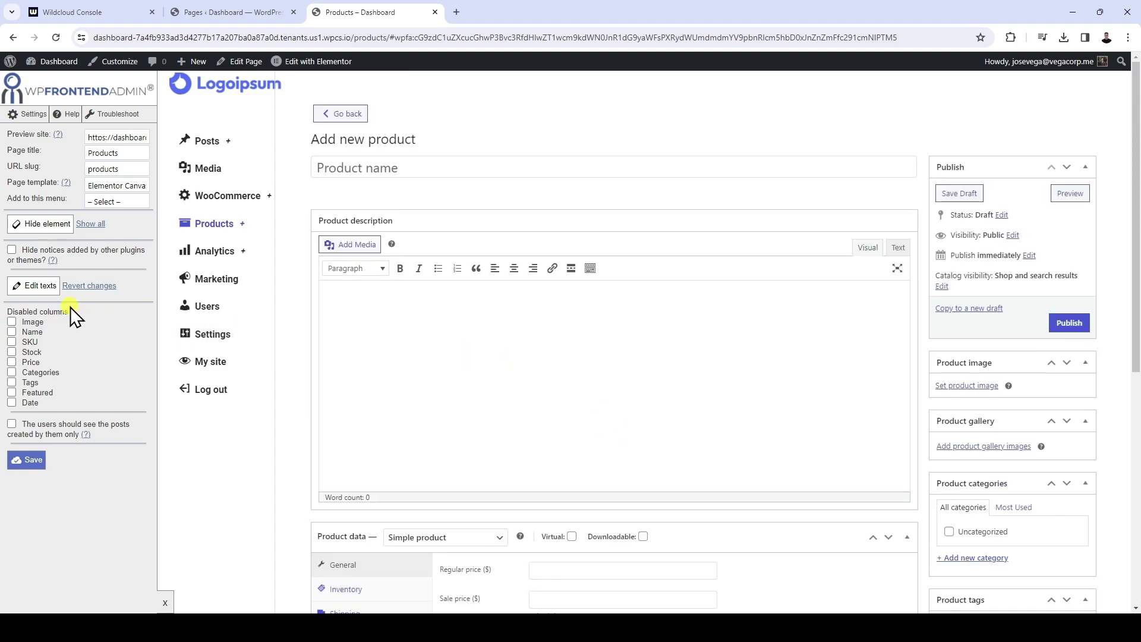
Rename the 'Add new product' heading to 'Create product' via text editing and save it.
left_click(31, 286)
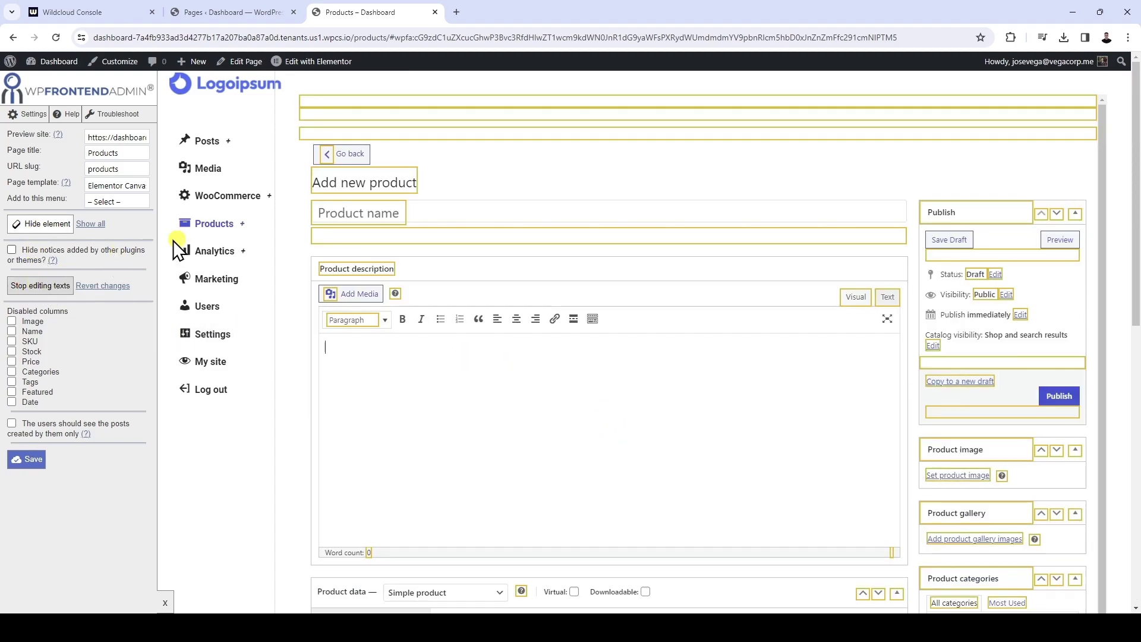
left_click(321, 180)
key("ctrl+a")
key("BackSpace")
type("Create product")
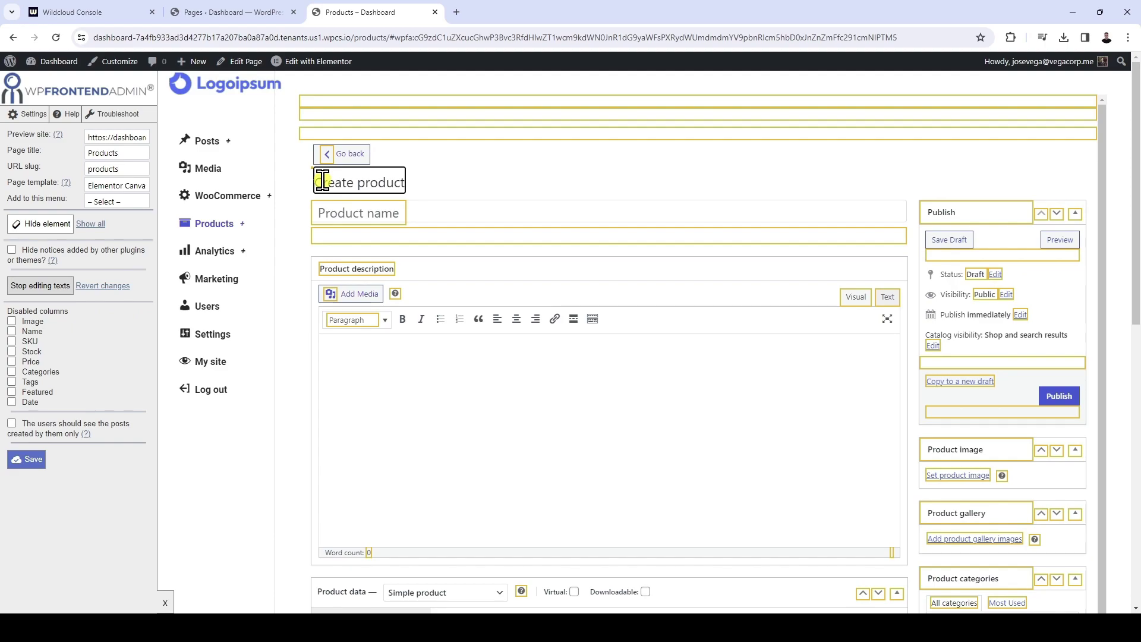
left_click(27, 286)
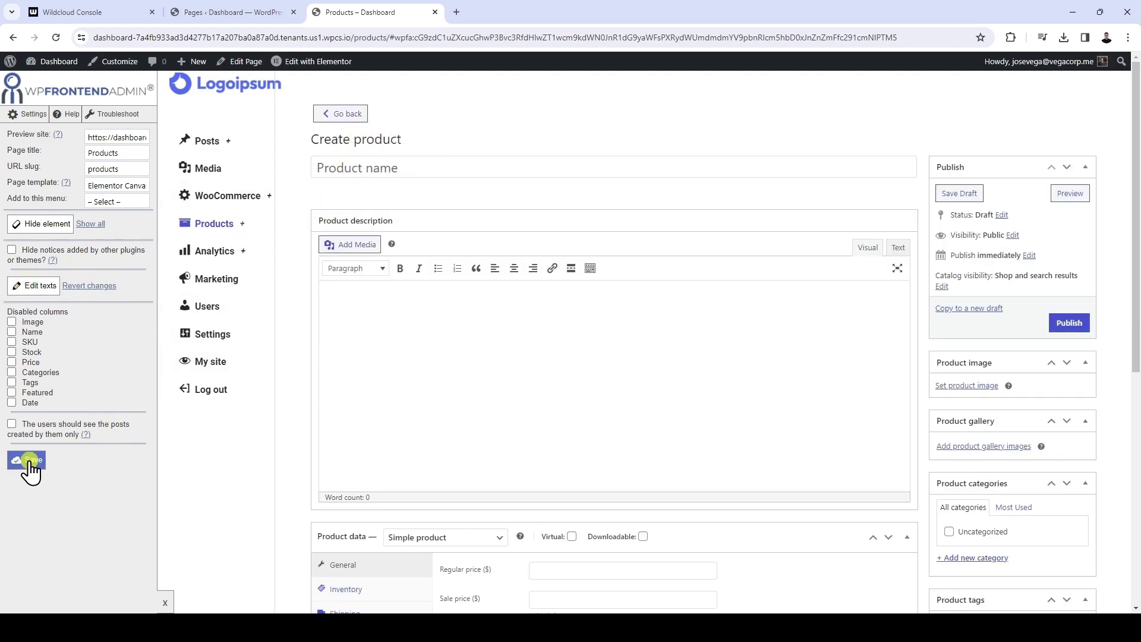
left_click(670, 124)
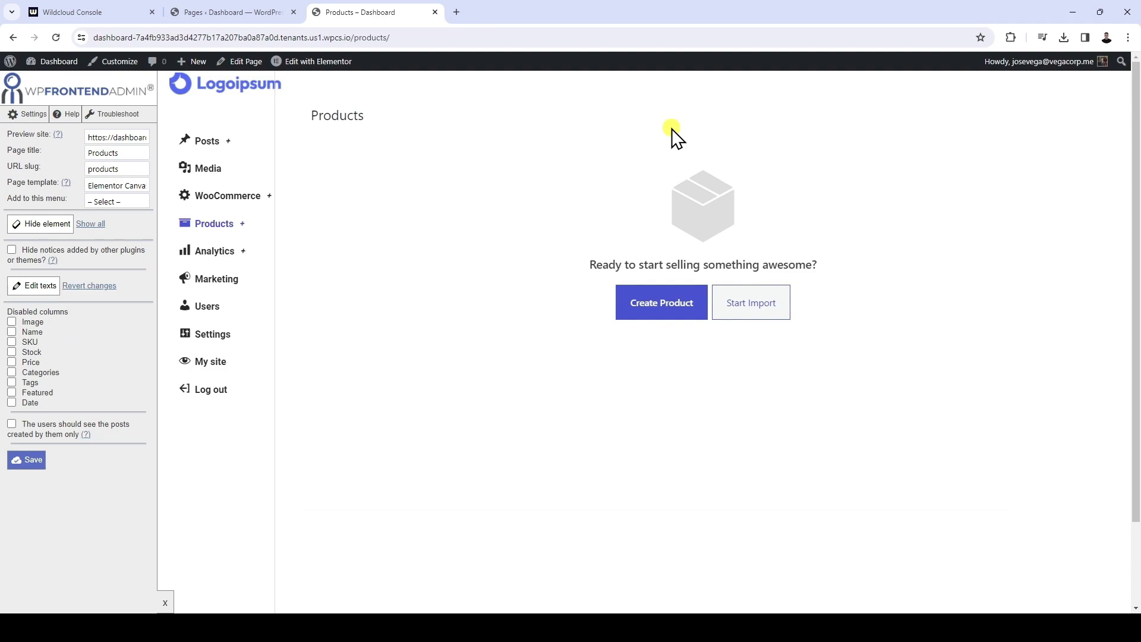
Close the Products tab and set the Reading homepage to the static Products page.
left_click(435, 13)
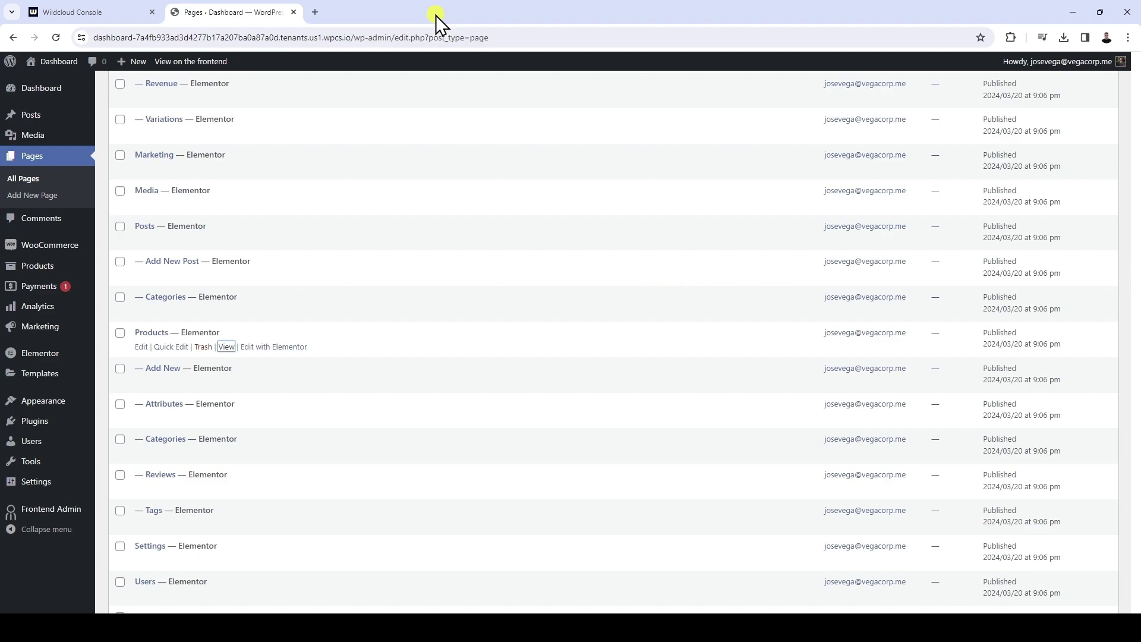
mouse_move(62, 478)
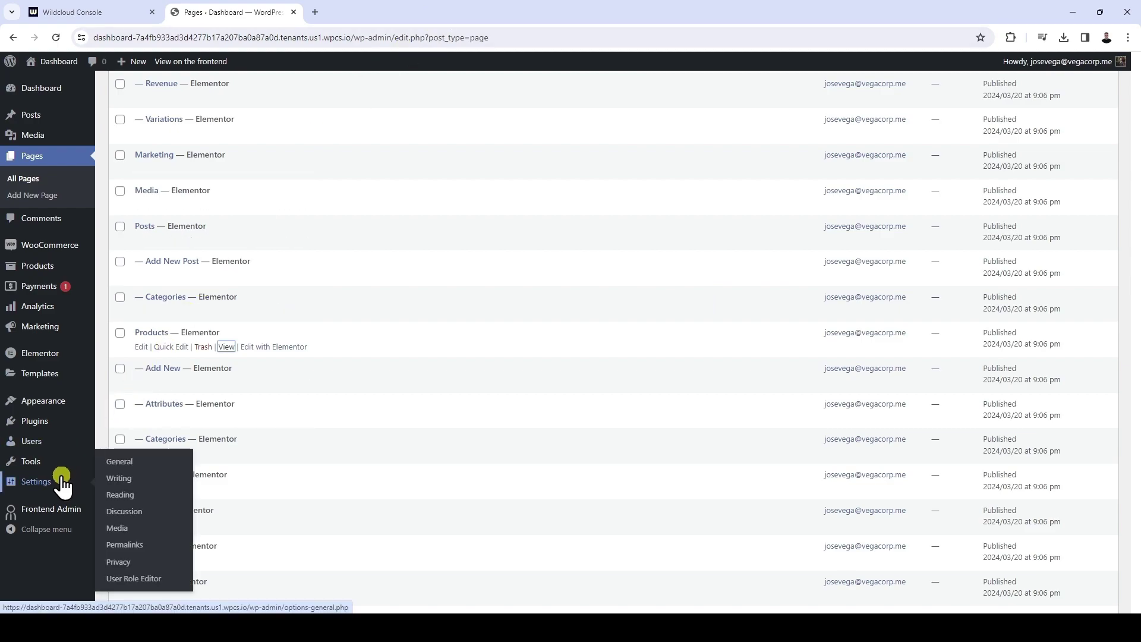
left_click(141, 495)
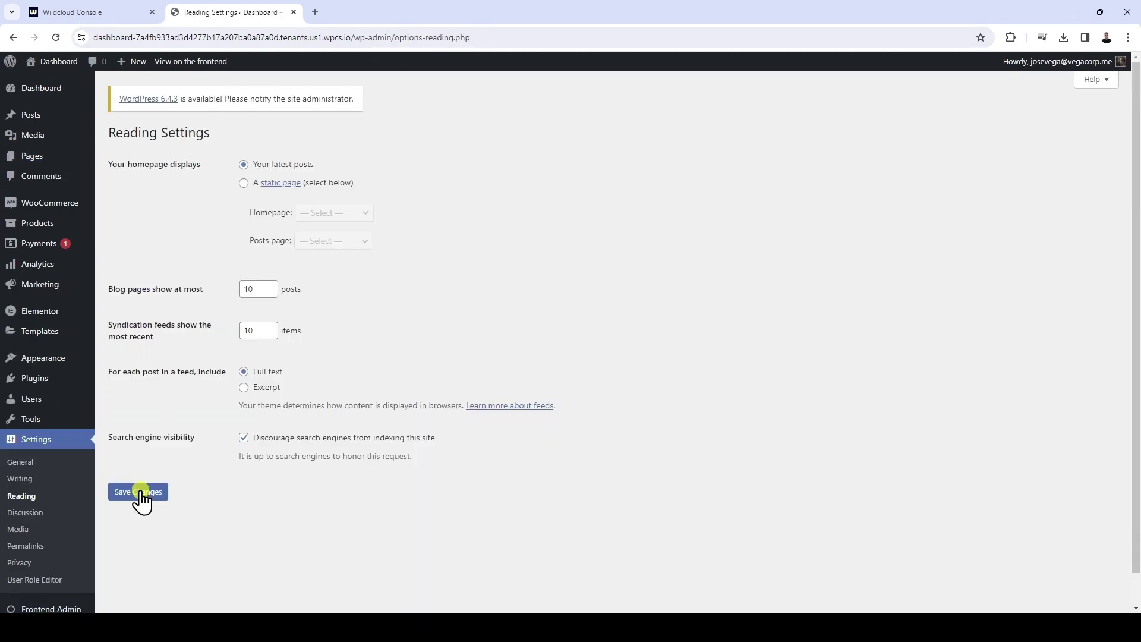
left_click(244, 183)
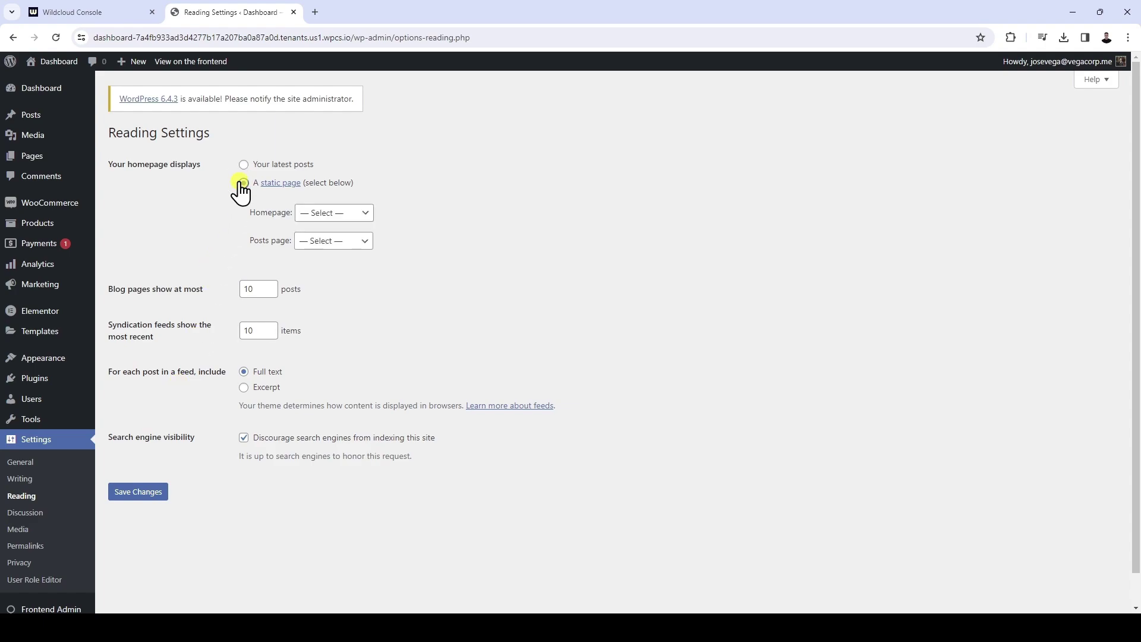
left_click(334, 214)
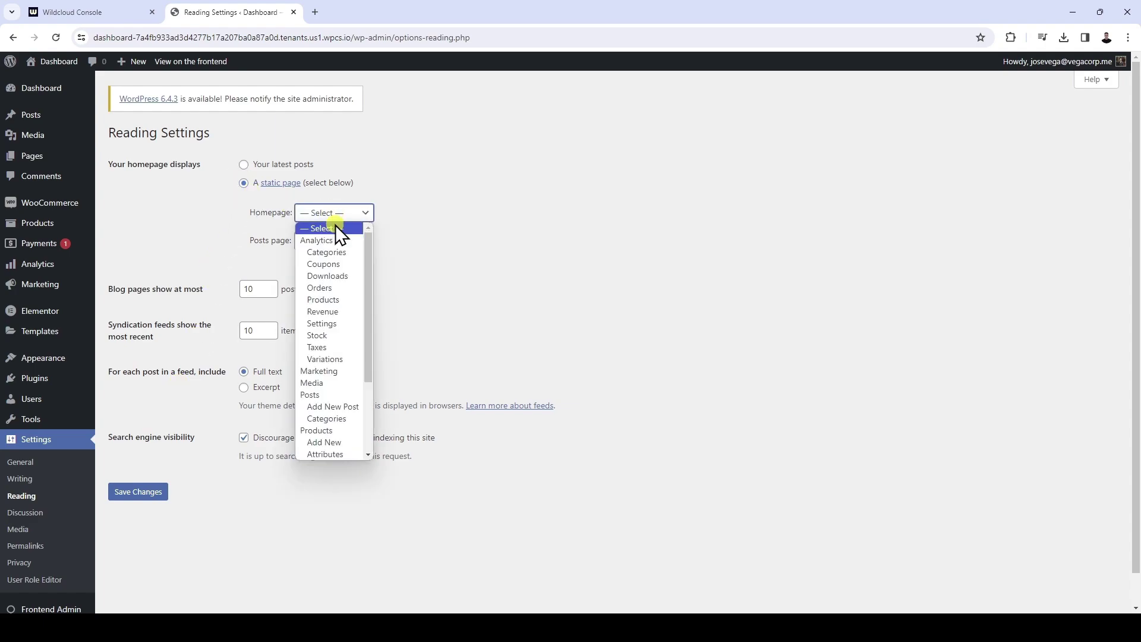
scroll(347, 354, "down", 3)
left_click(341, 325)
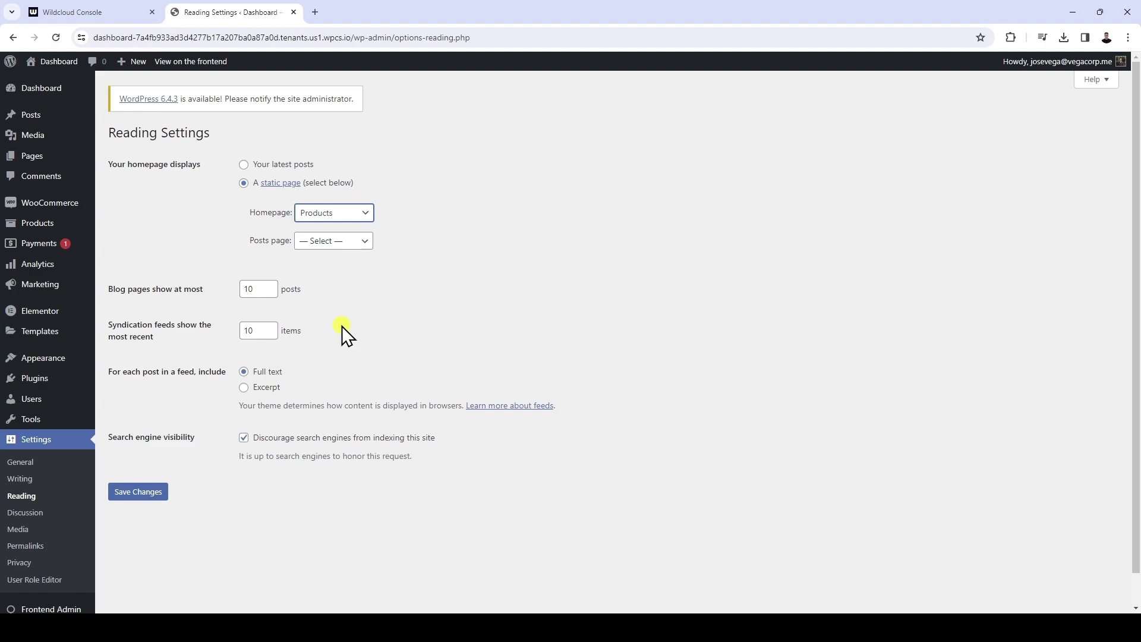
left_click(145, 493)
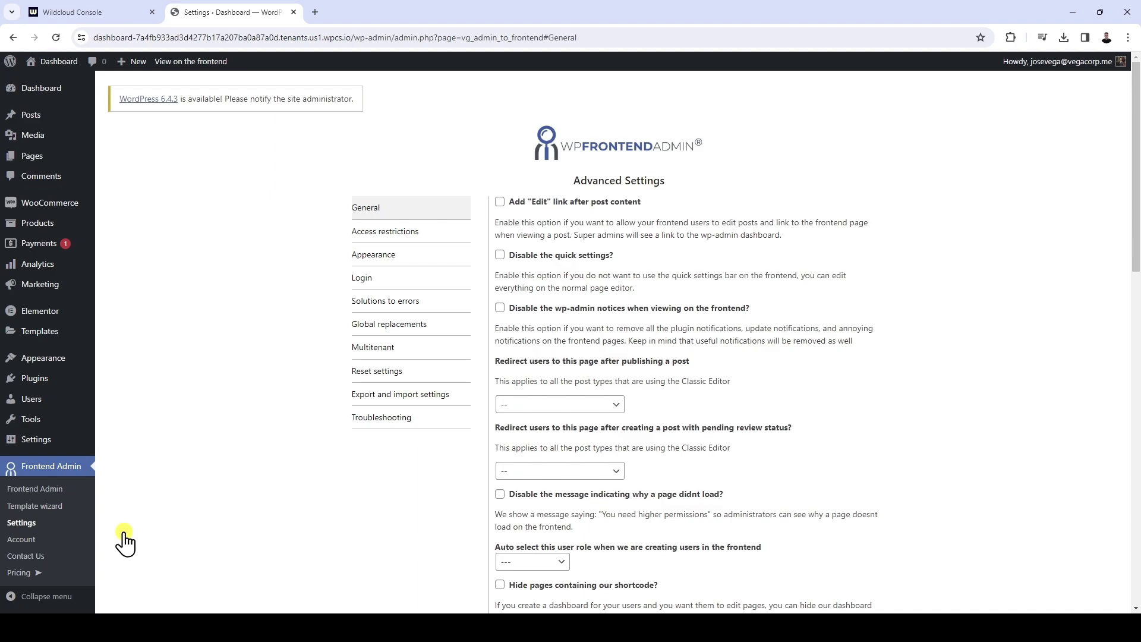
Hide wp-admin notices and redirect published and pending-review posts to the list of posts.
left_click(499, 309)
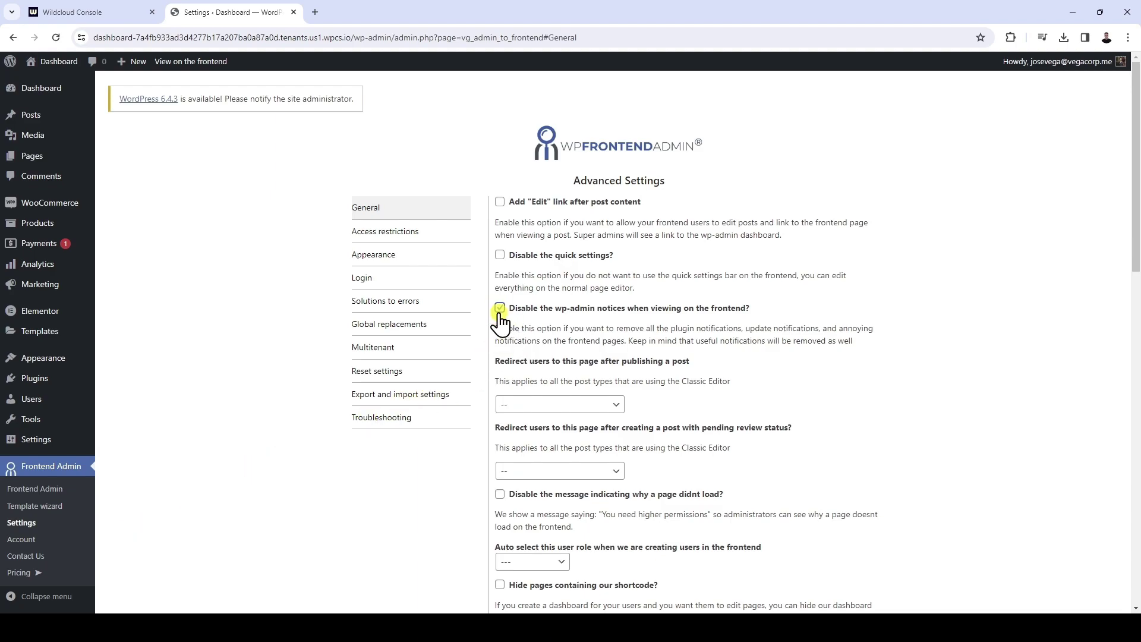
left_click(569, 408)
left_click(587, 428)
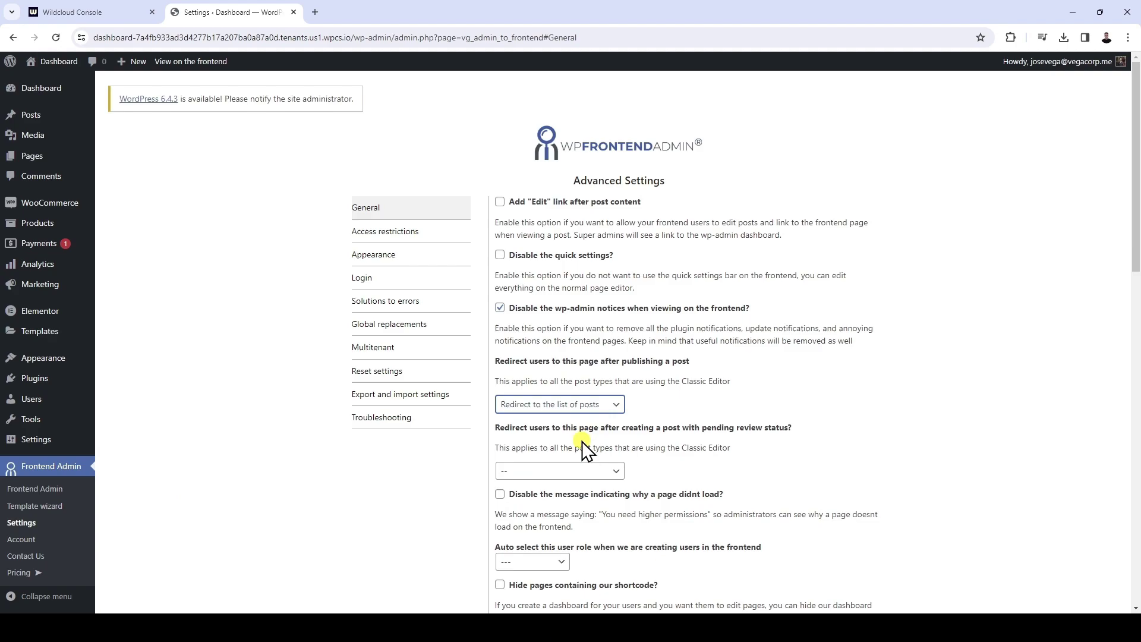
left_click(571, 470)
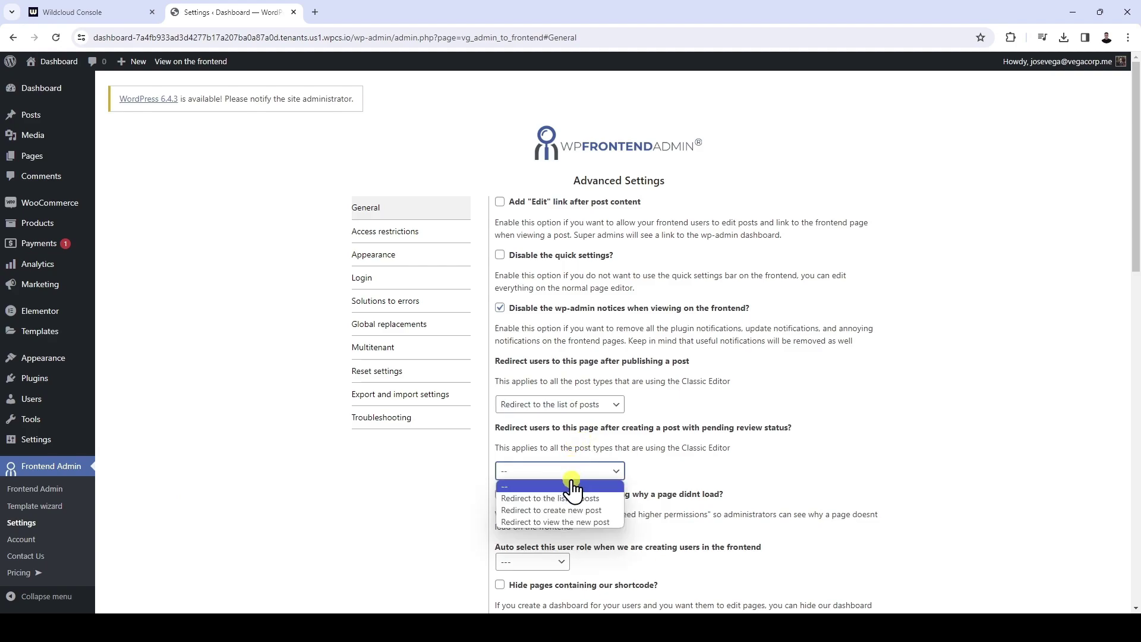
left_click(576, 498)
Hide shortcode pages and WooCommerce pages, then save the General settings.
scroll(594, 476, "down", 3)
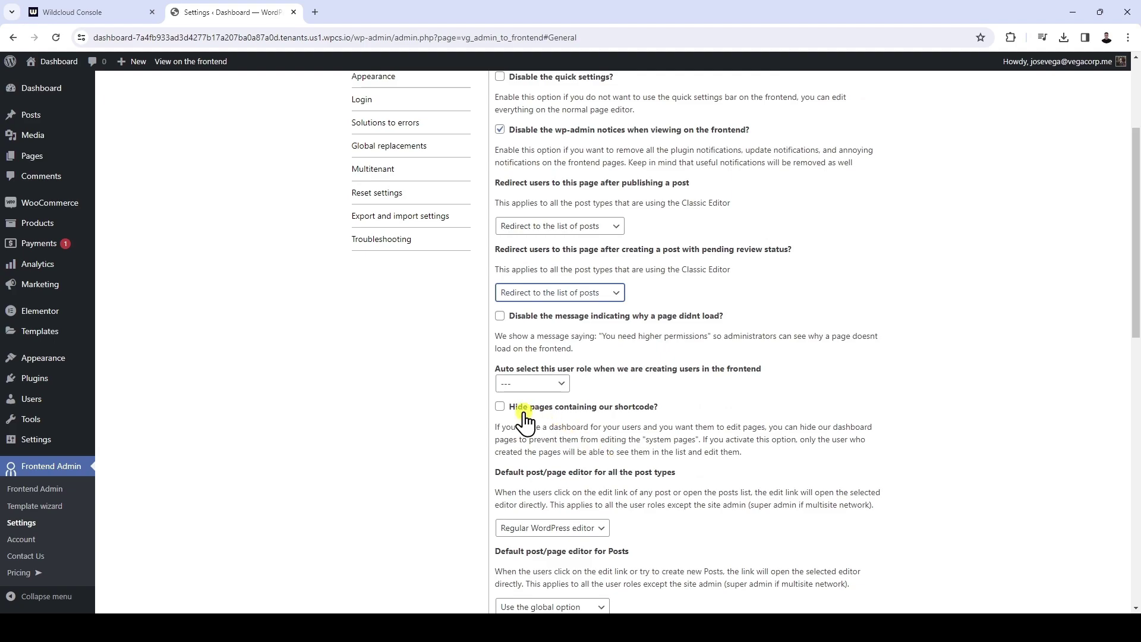
left_click(499, 407)
scroll(662, 462, "down", 3)
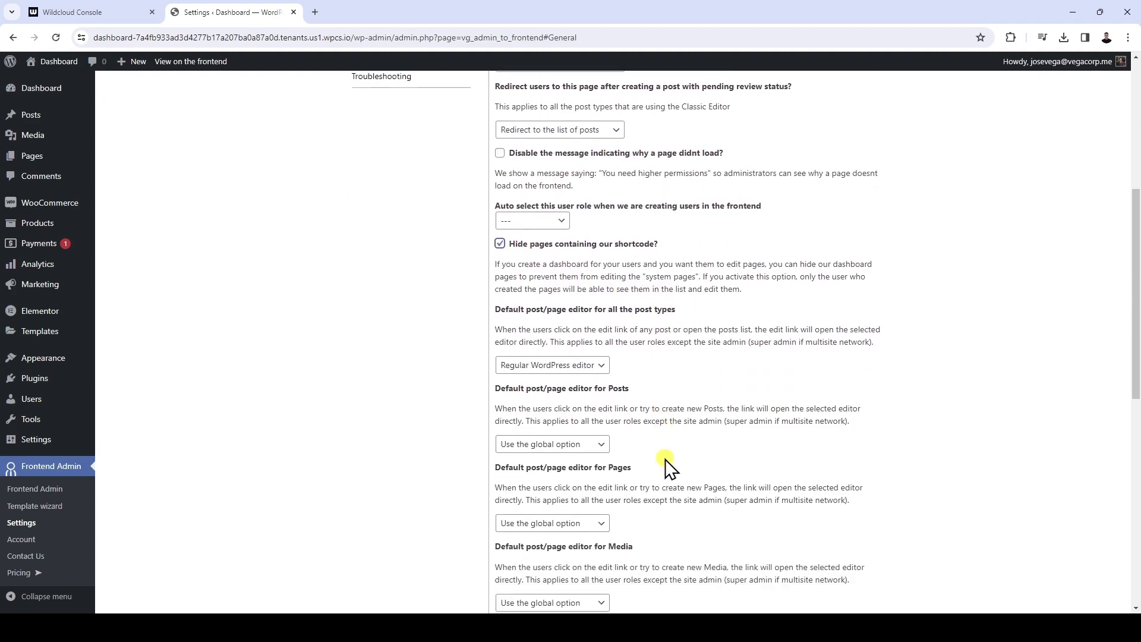
scroll(674, 445, "down", 9)
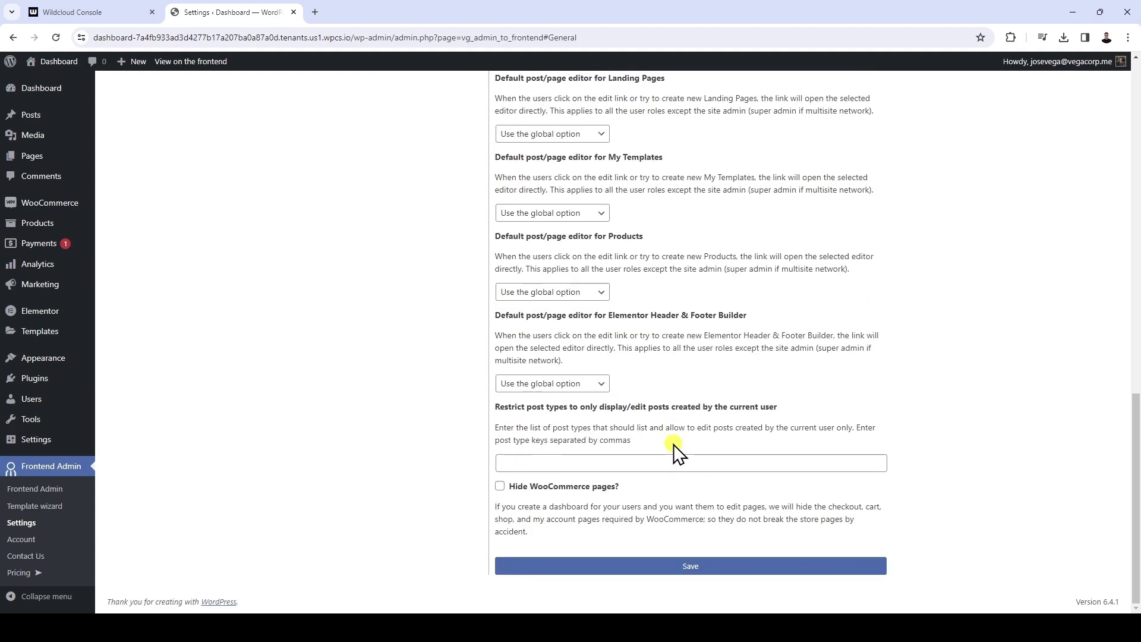
left_click(501, 487)
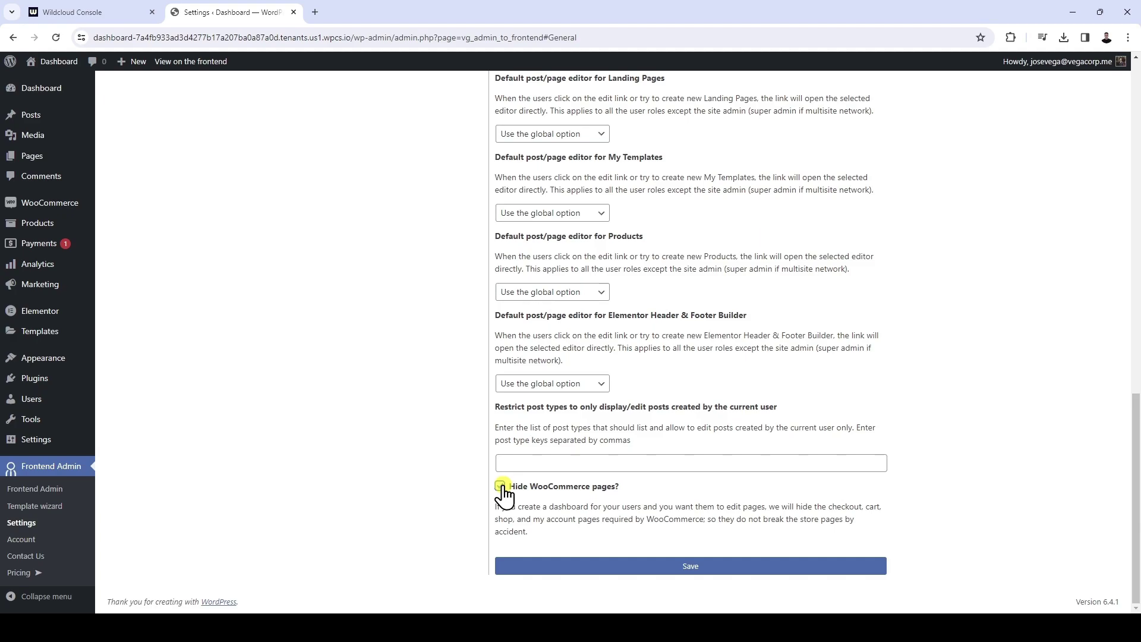
left_click(658, 565)
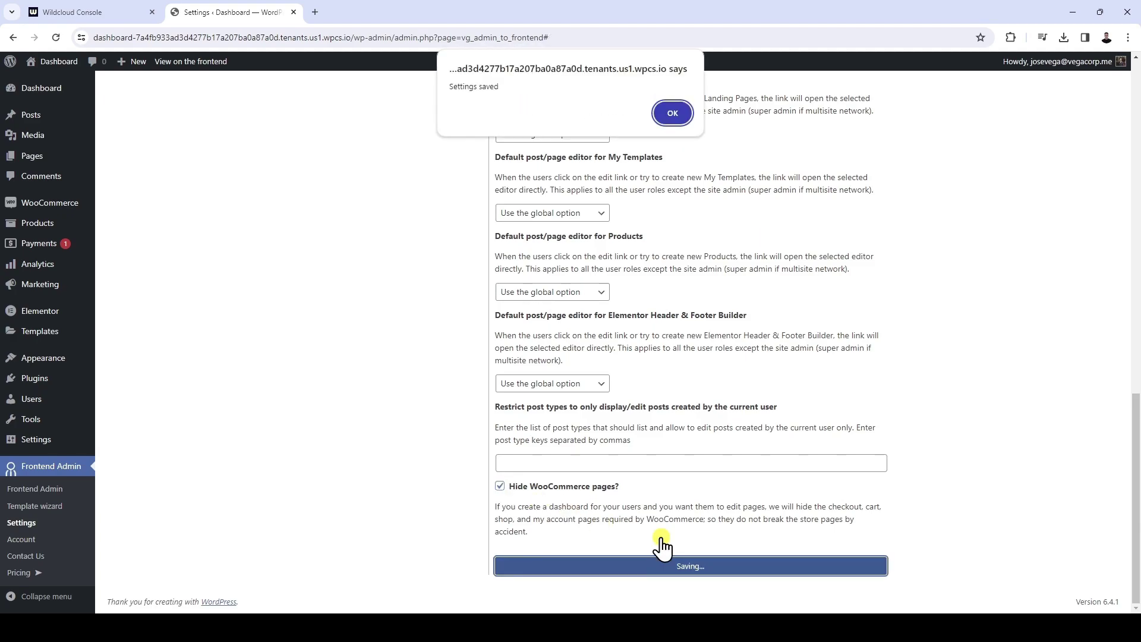
left_click(672, 113)
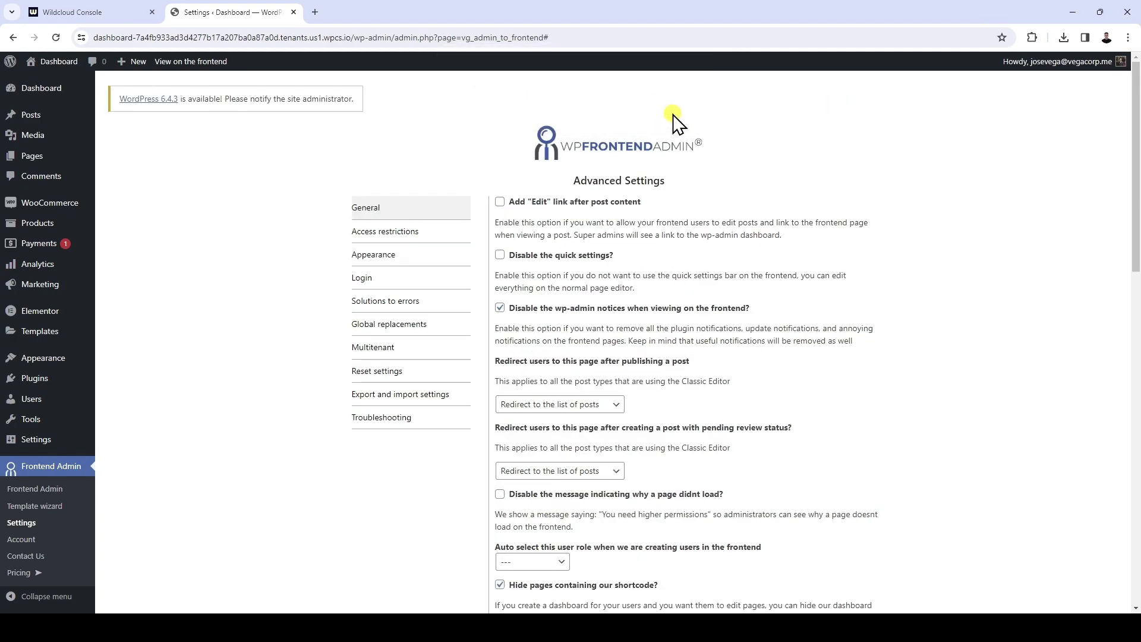
Under Access restrictions, allow the pages that currently contain the Frontend Admin shortcode.
left_click(431, 233)
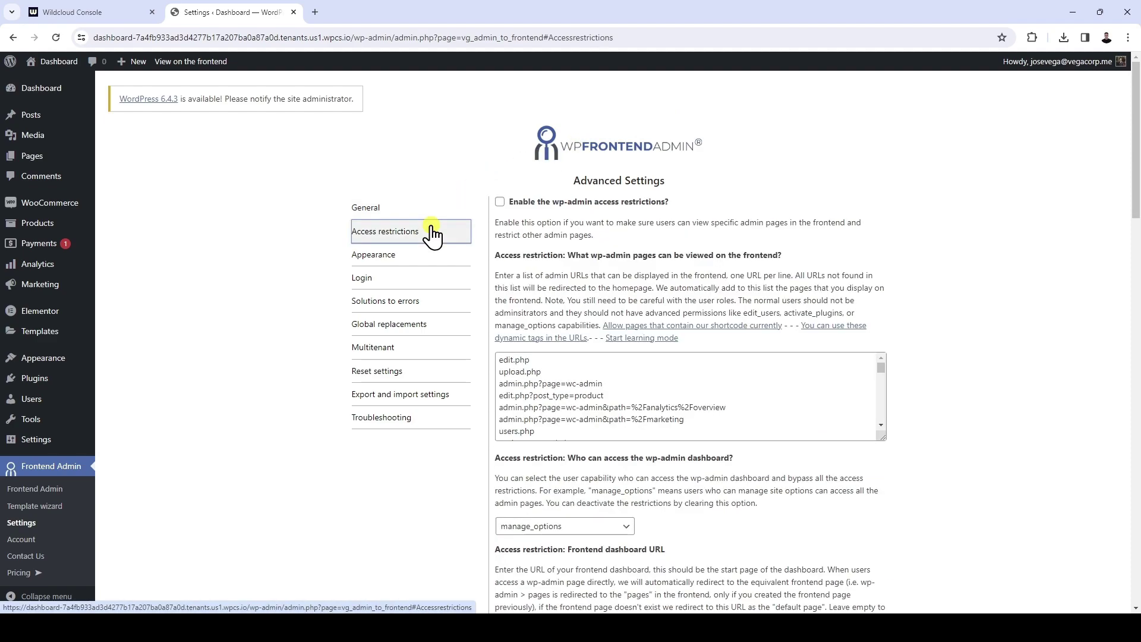
left_click(748, 336)
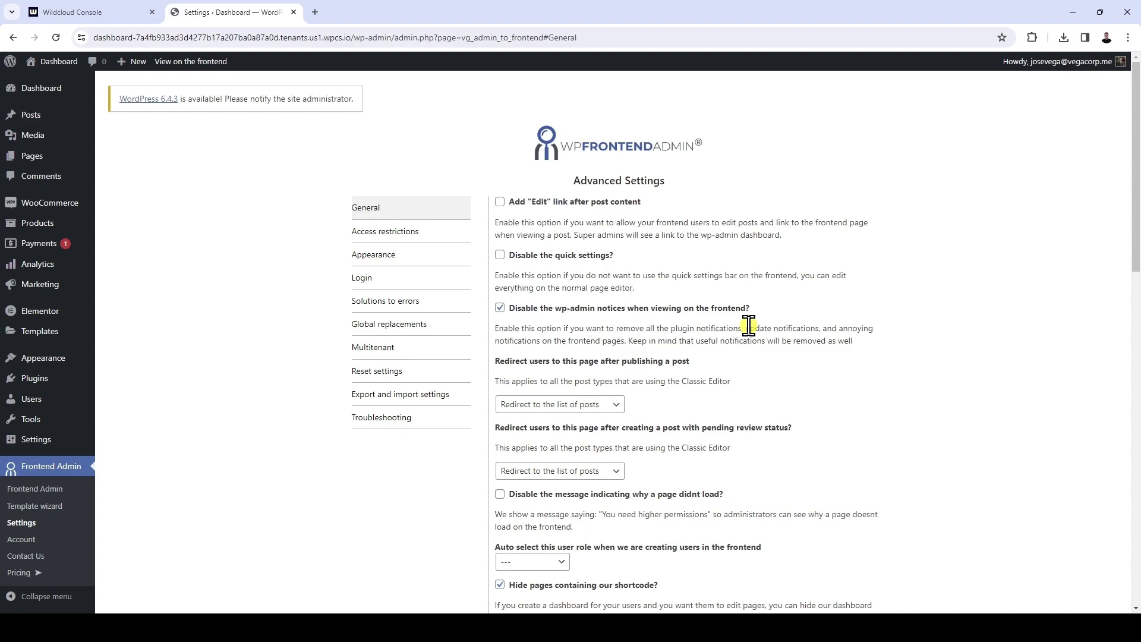
left_click(431, 237)
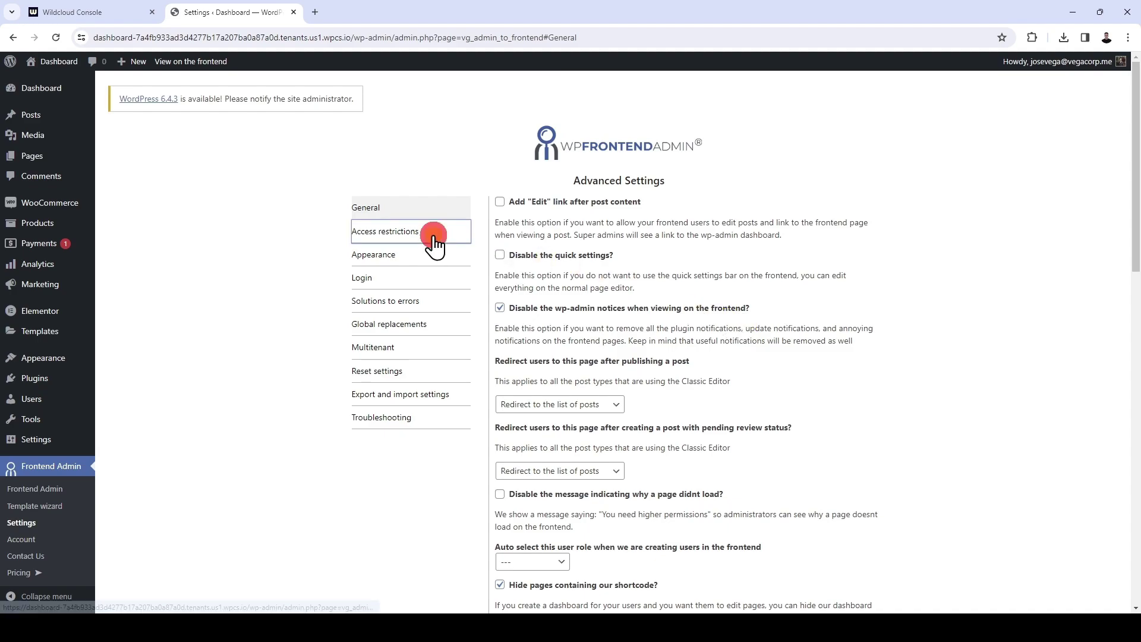
Require the install_plugins capability for wp-admin dashboard access.
scroll(767, 484, "down", 1)
scroll(757, 416, "down", 4)
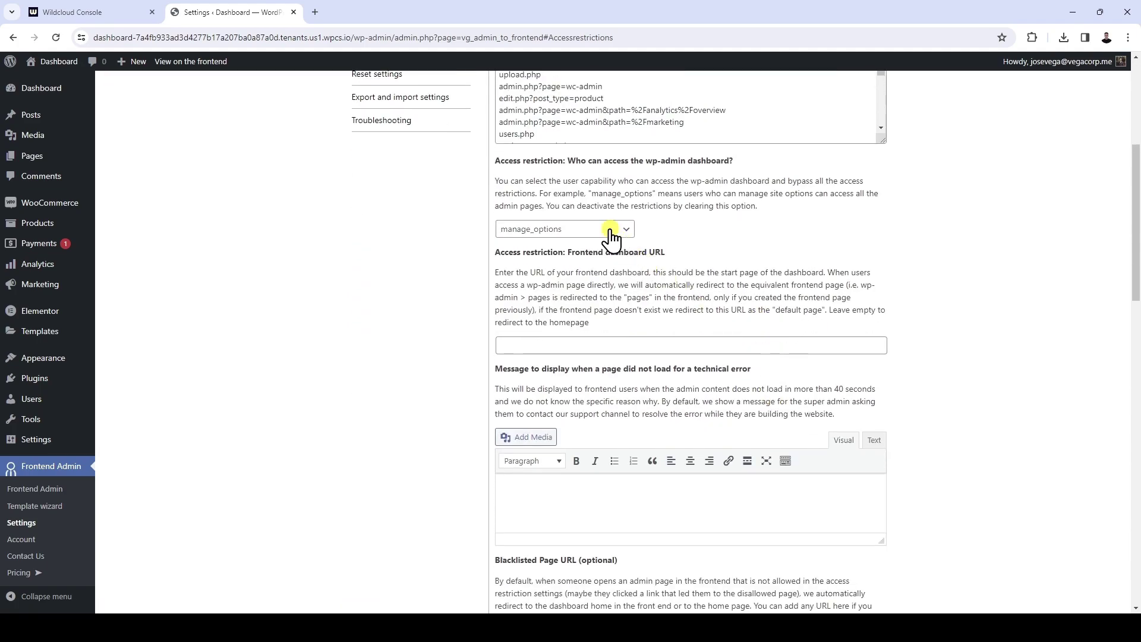
left_click(612, 229)
scroll(565, 386, "down", 5)
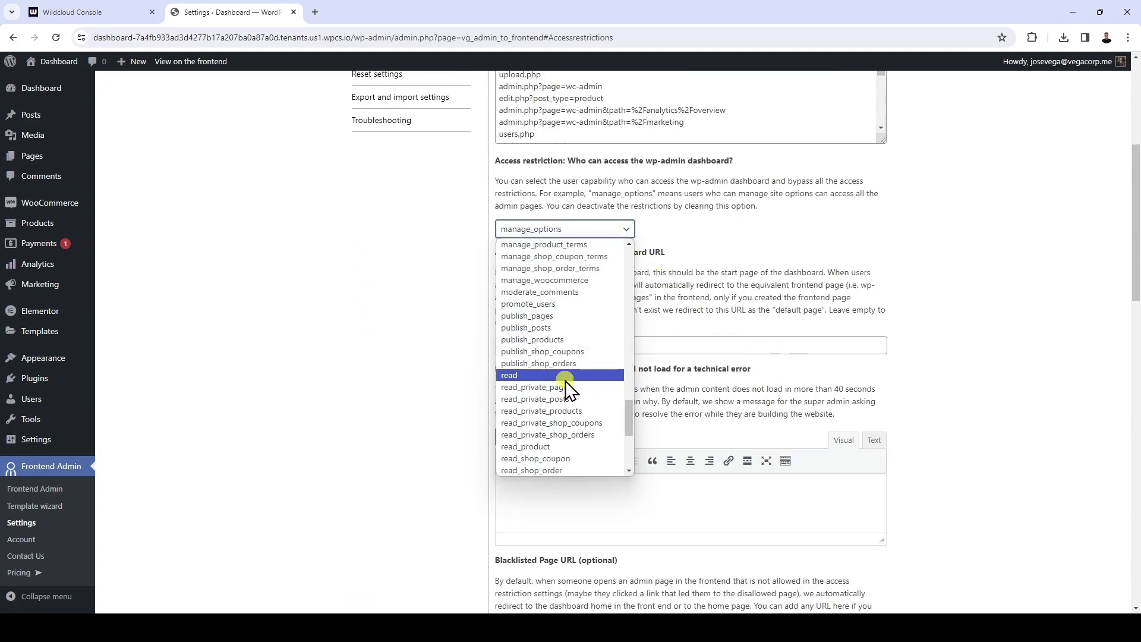
scroll(565, 380, "down", 3)
scroll(569, 389, "up", 8)
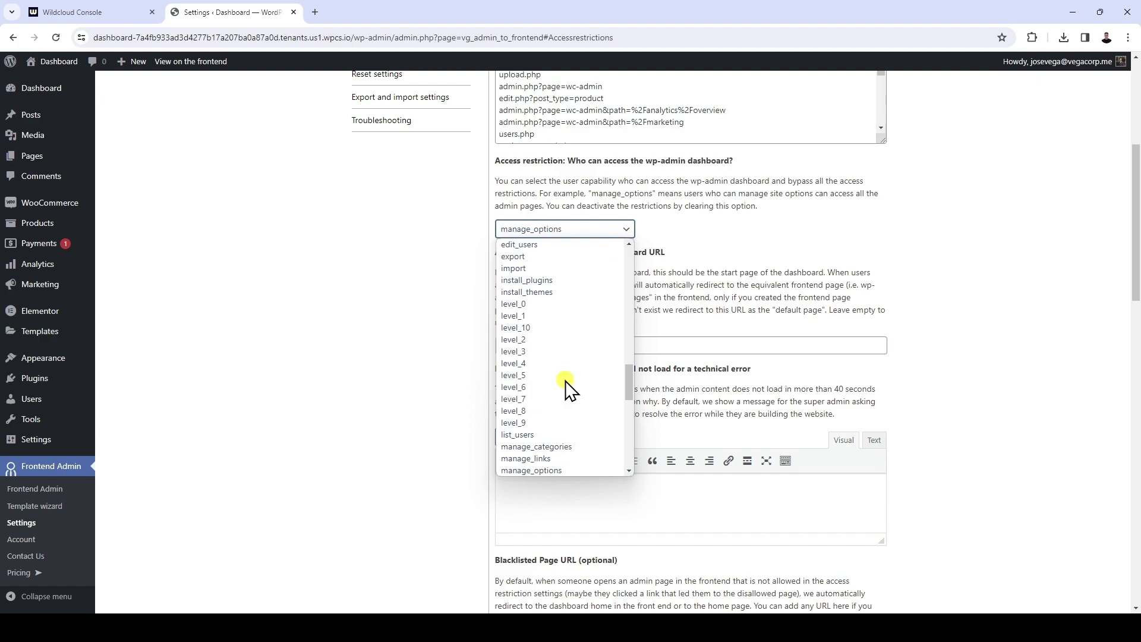
left_click(573, 280)
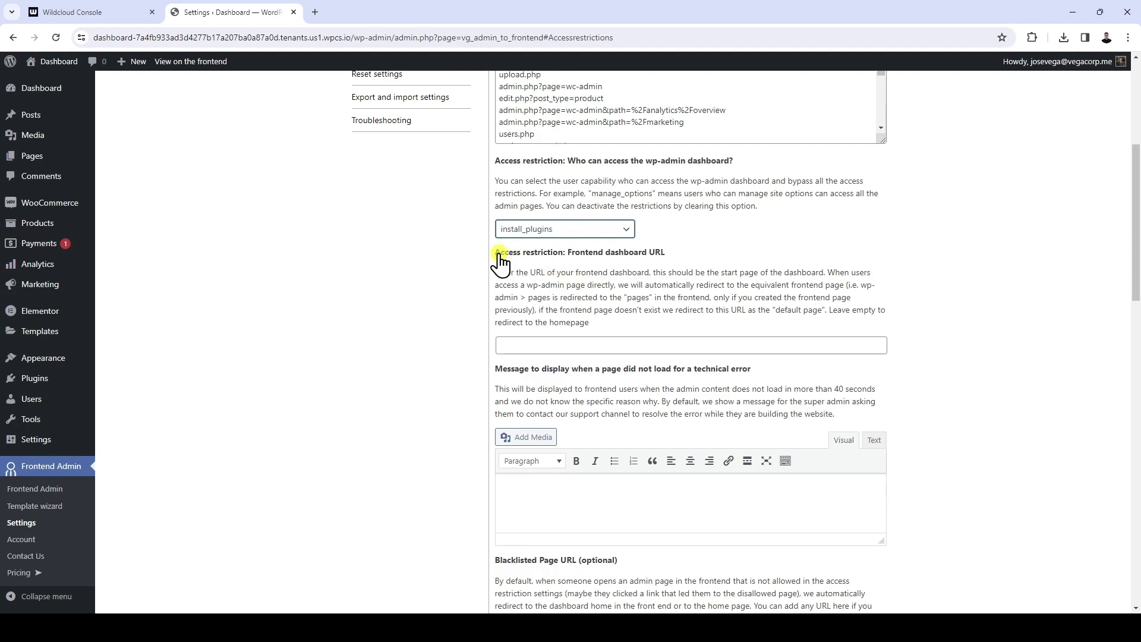
left_click_drag(498, 262, 743, 267)
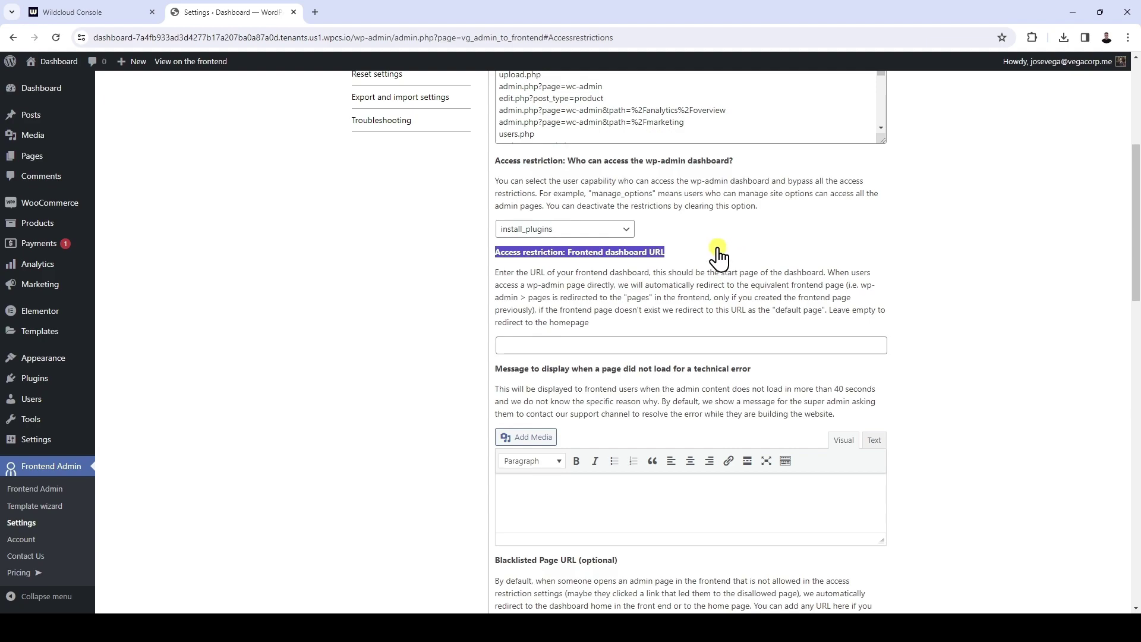
left_click(805, 221)
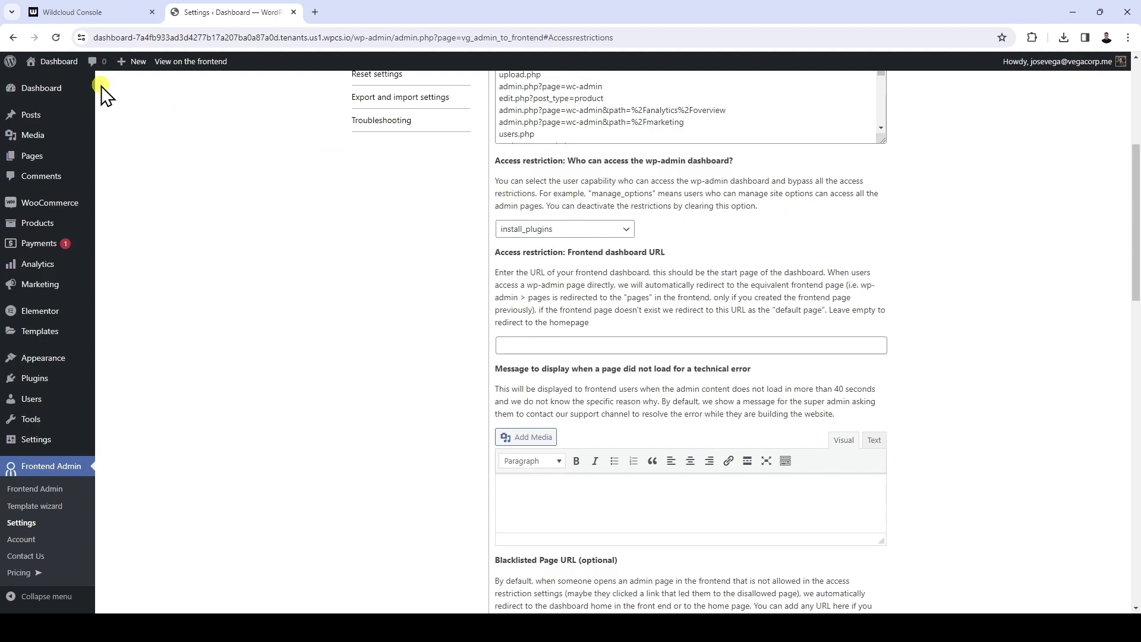
Copy the tenant storefront address and paste it into the Frontend dashboard URL field.
mouse_move(72, 70)
right_click(58, 92)
left_click(96, 102)
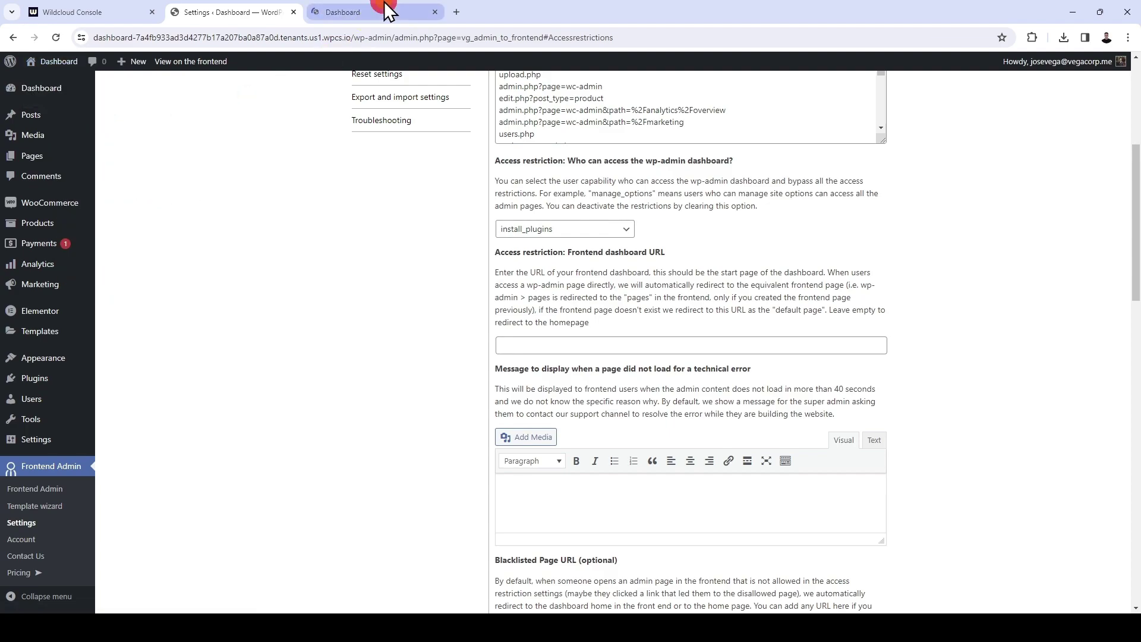
left_click(385, 12)
left_click(403, 37)
key("ctrl+c")
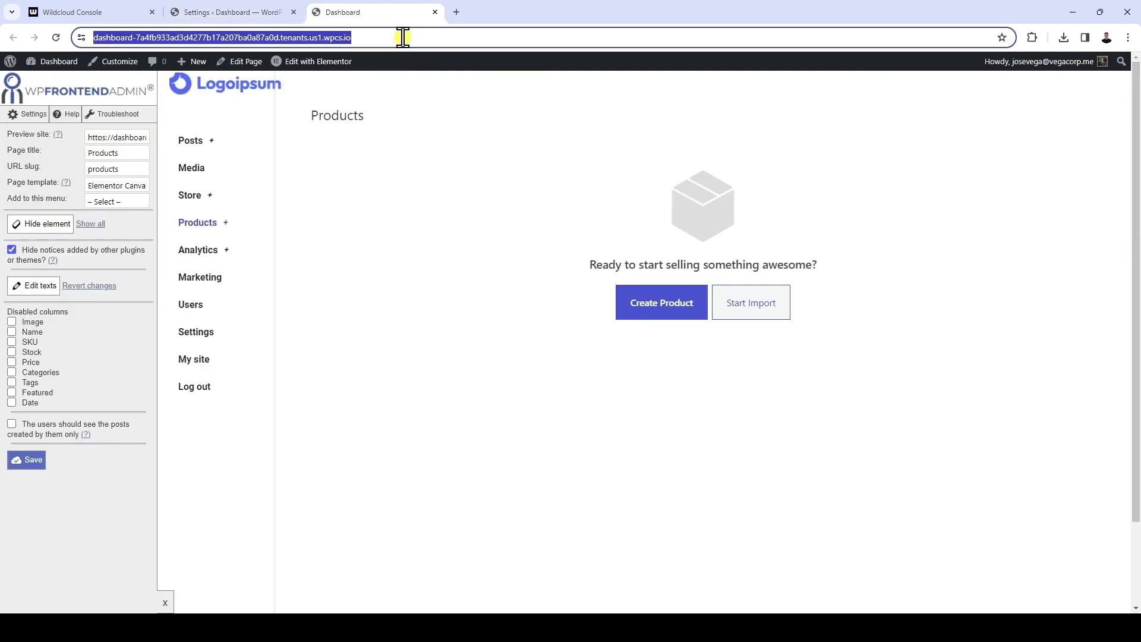
left_click(435, 13)
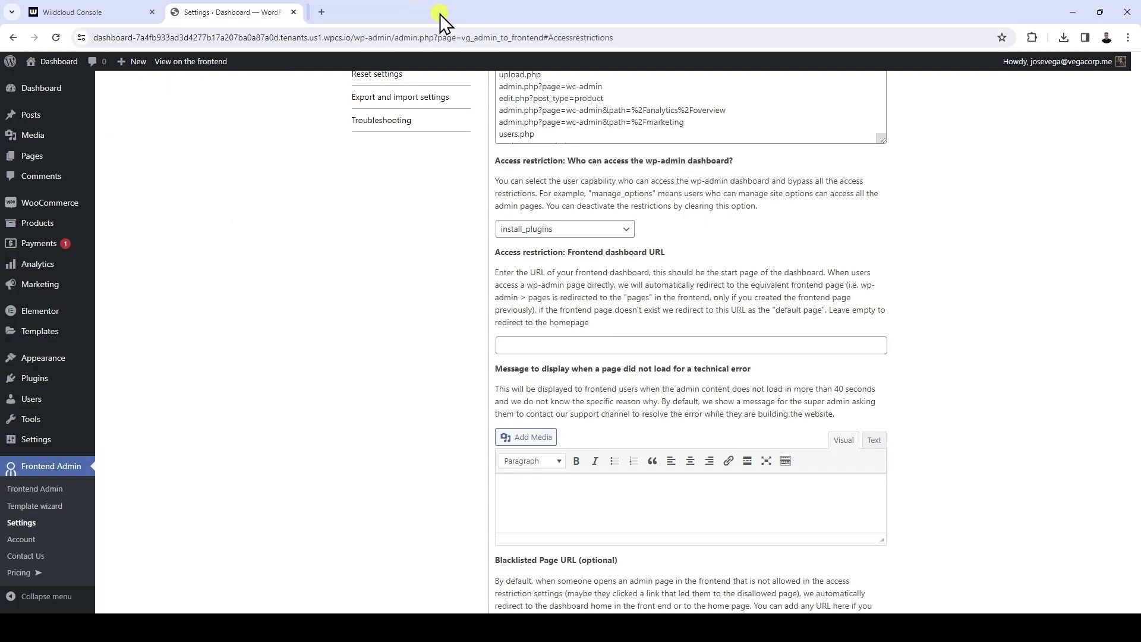
left_click(643, 344)
key("ctrl+v")
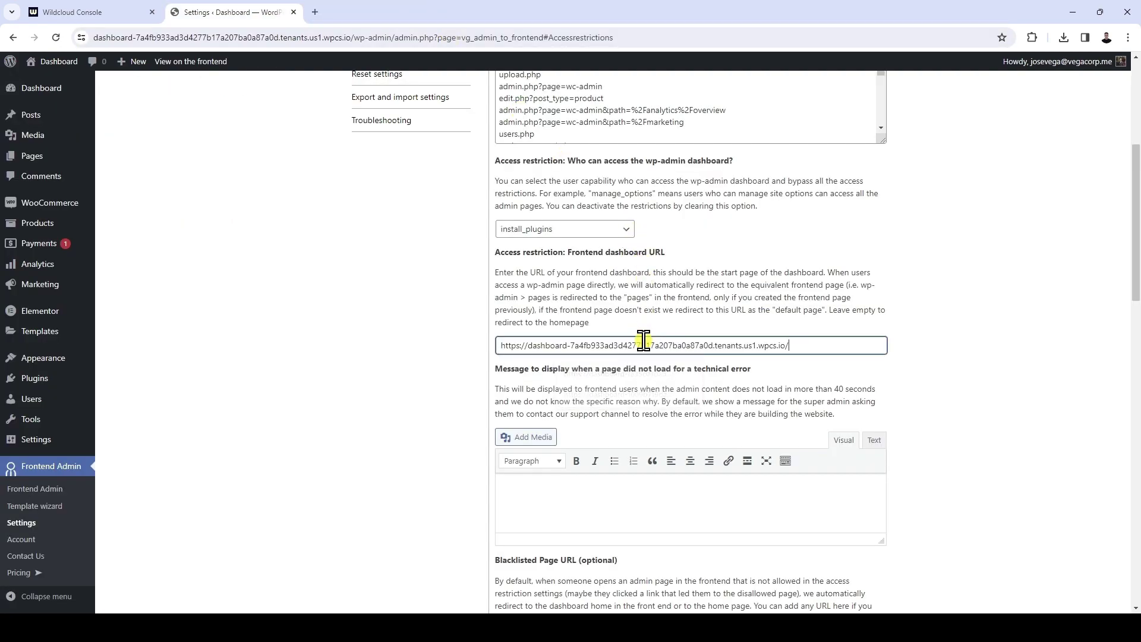
scroll(644, 340, "down", 8)
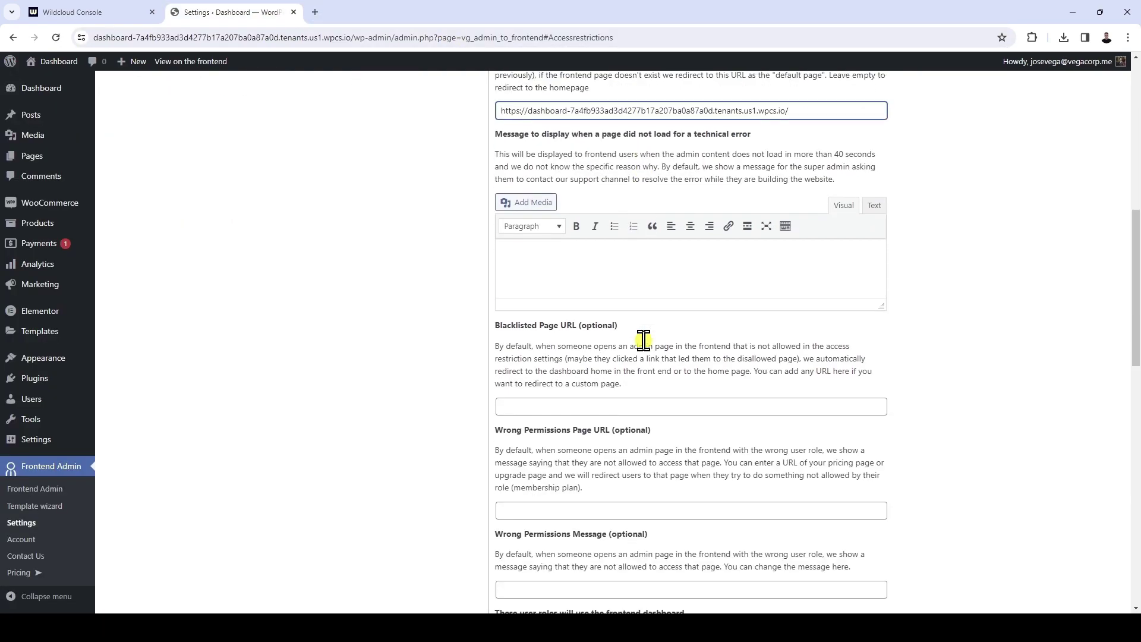
scroll(644, 340, "down", 1)
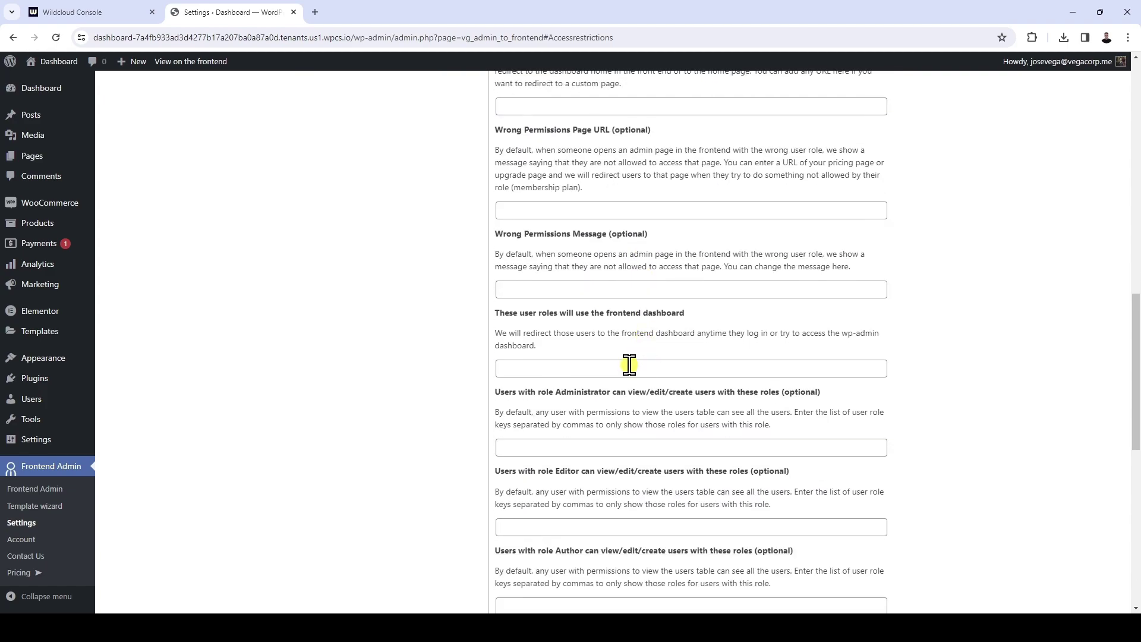
Enter 'shop_manager, administrator' as the frontend dashboard user roles.
left_click(630, 365)
type("shop_manager")
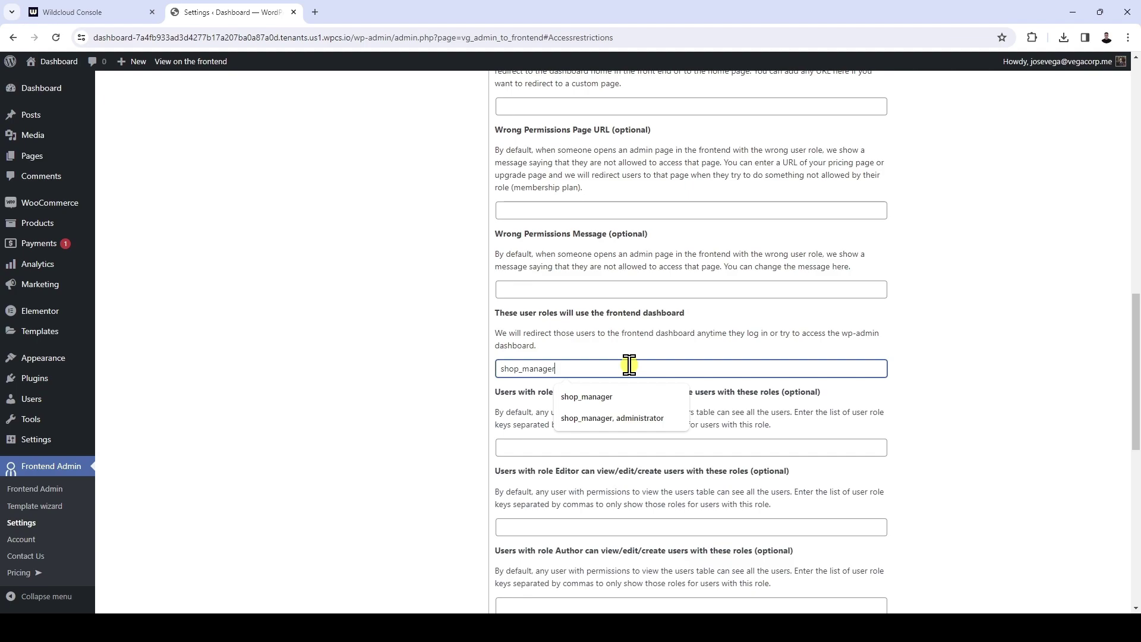
type(", administrator")
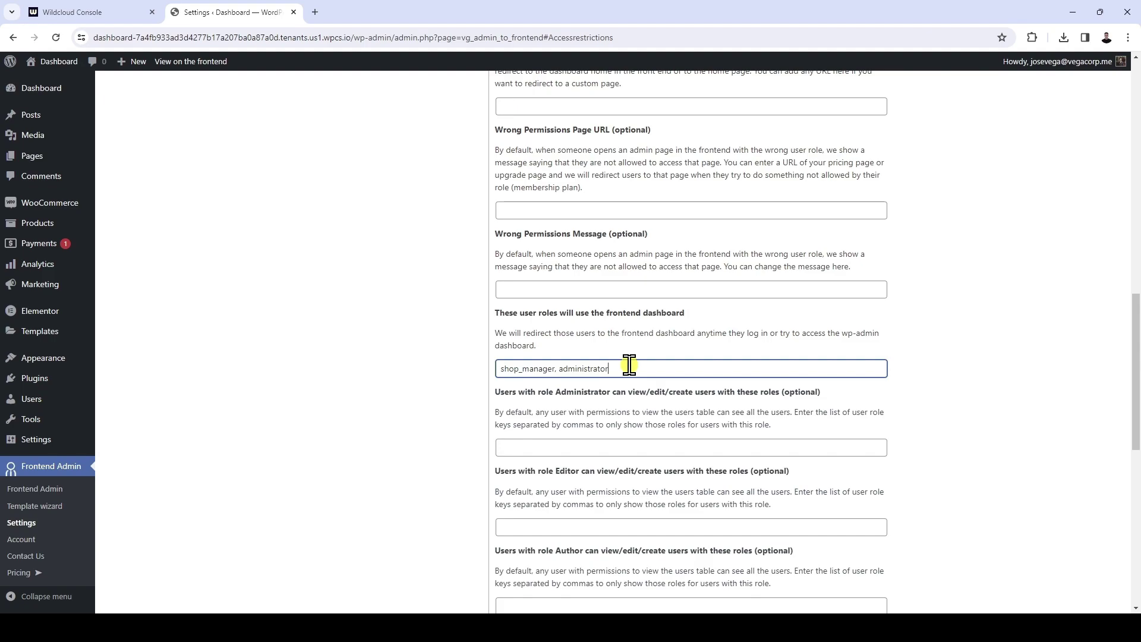
Hide pages when required plugins or themes are deactivated, and save the settings.
scroll(629, 363, "down", 9)
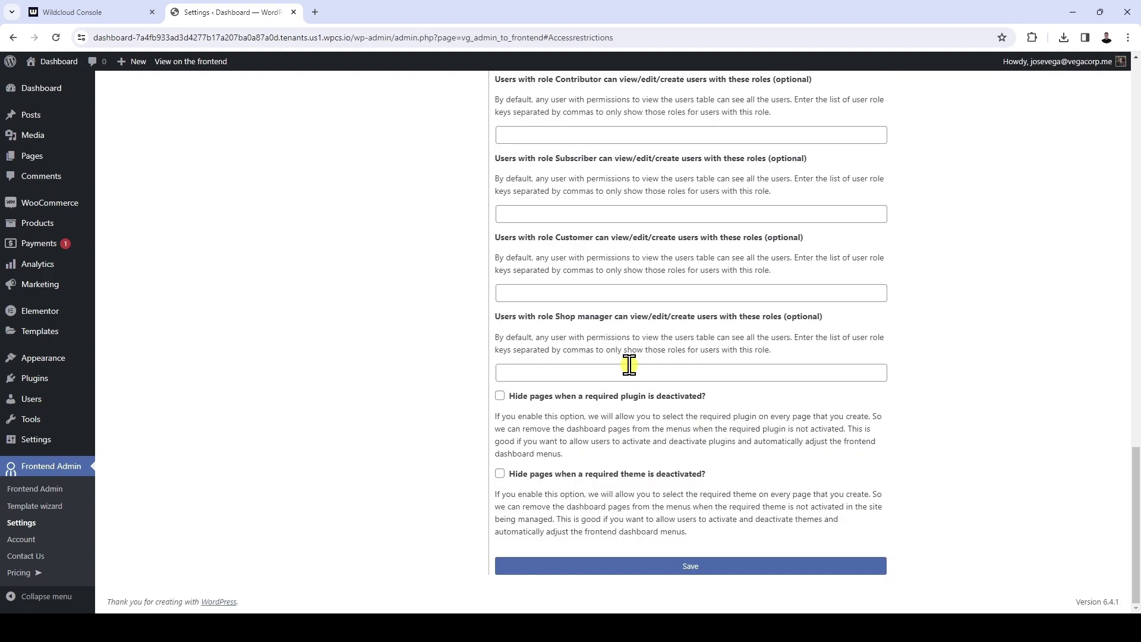
left_click(499, 395)
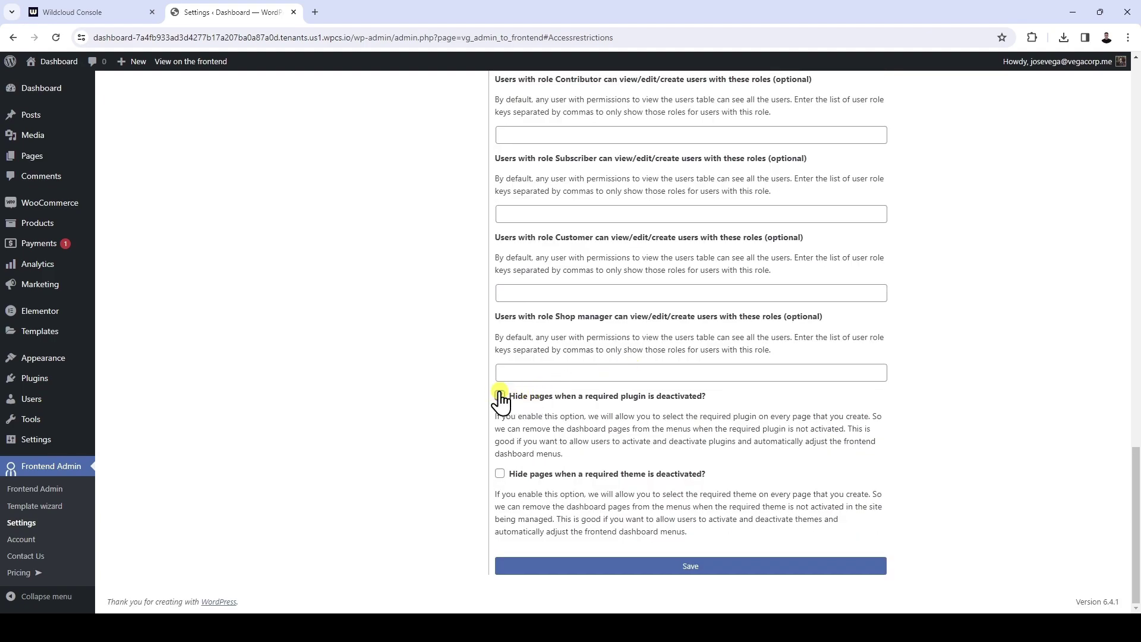
left_click(500, 474)
left_click(703, 566)
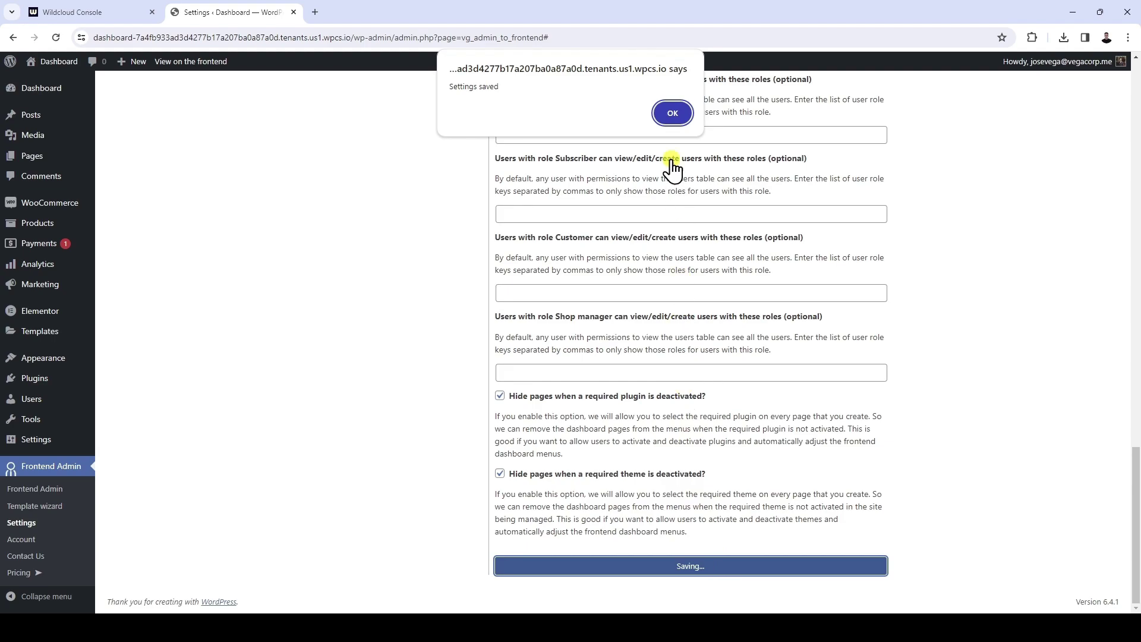
left_click(668, 116)
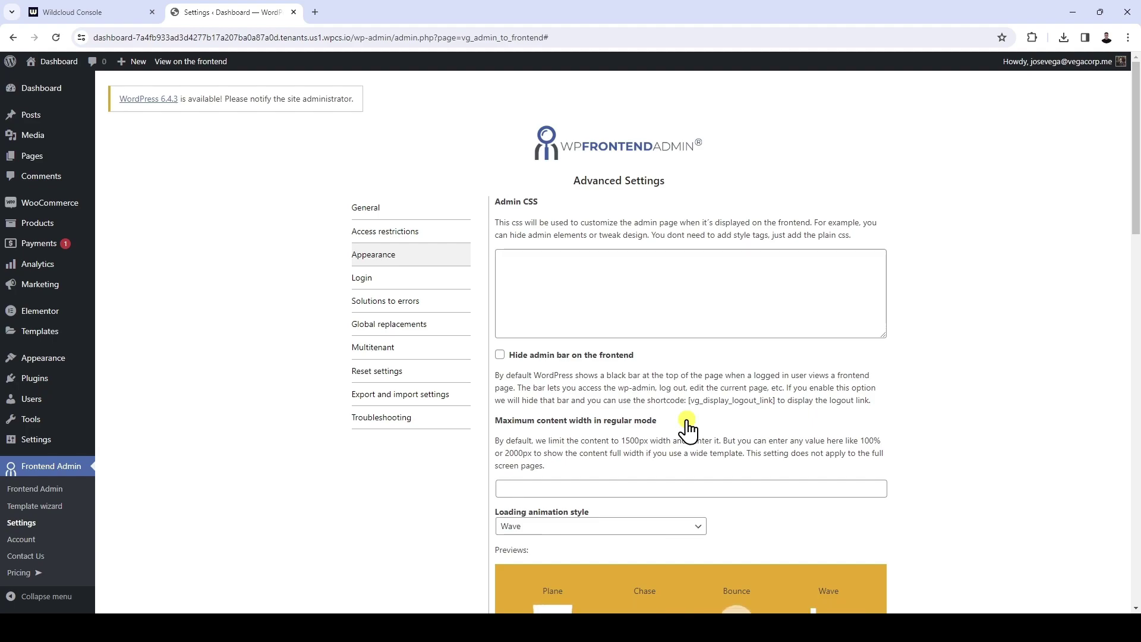
Download wp-frontend-admin-configuration.zip from Multitenant, then open the Ecommerce app - Codebase snapshot editor.
left_click(421, 352)
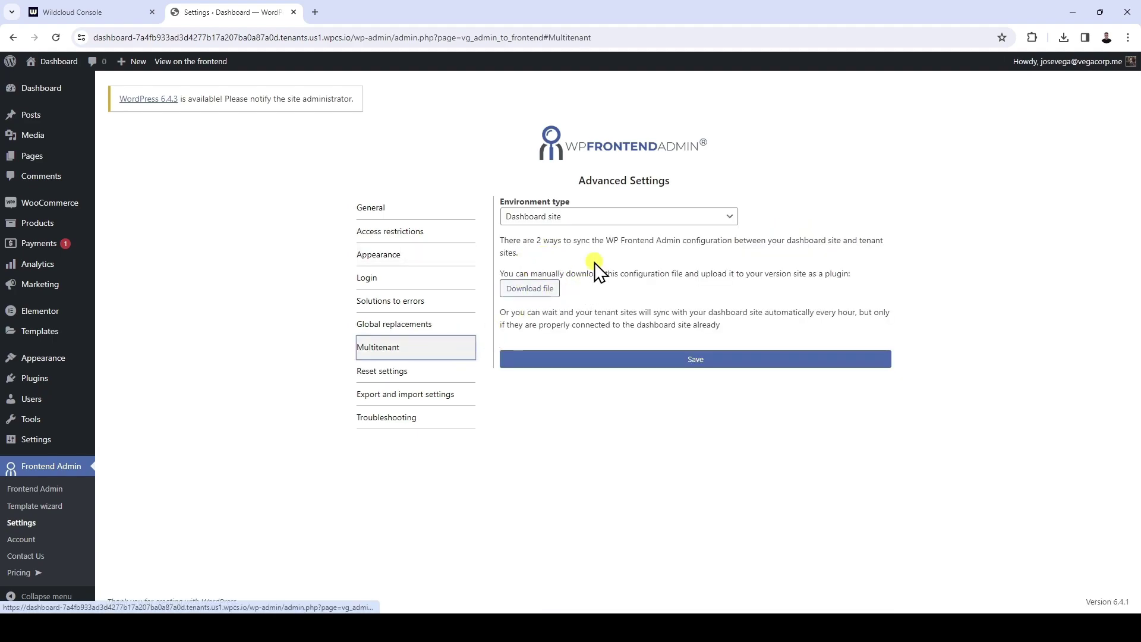
left_click(529, 290)
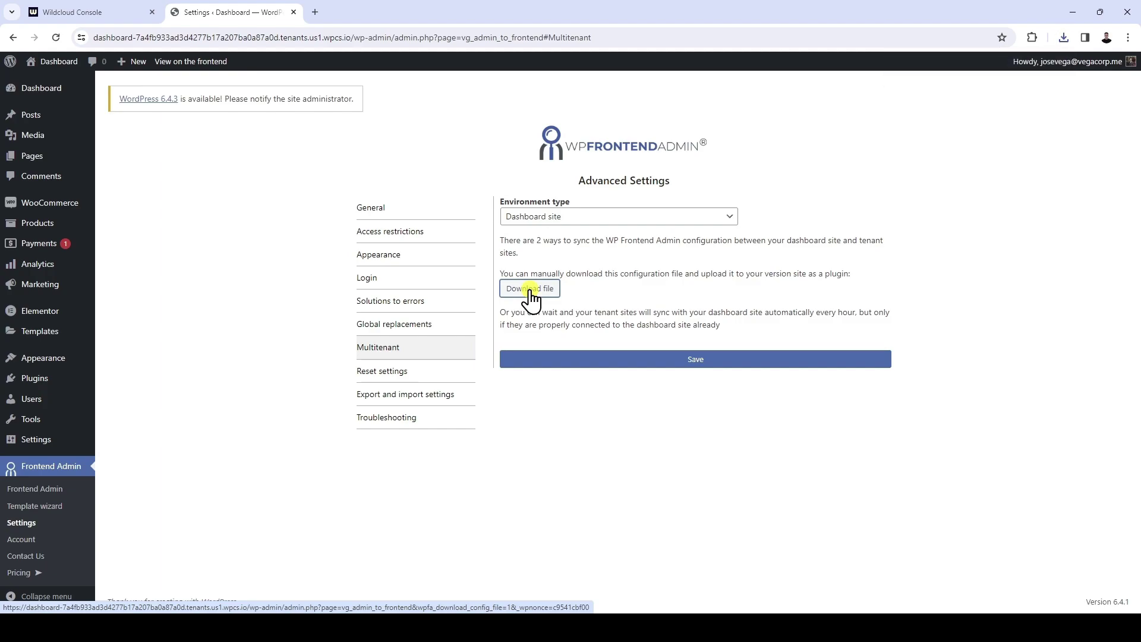
left_click(115, 13)
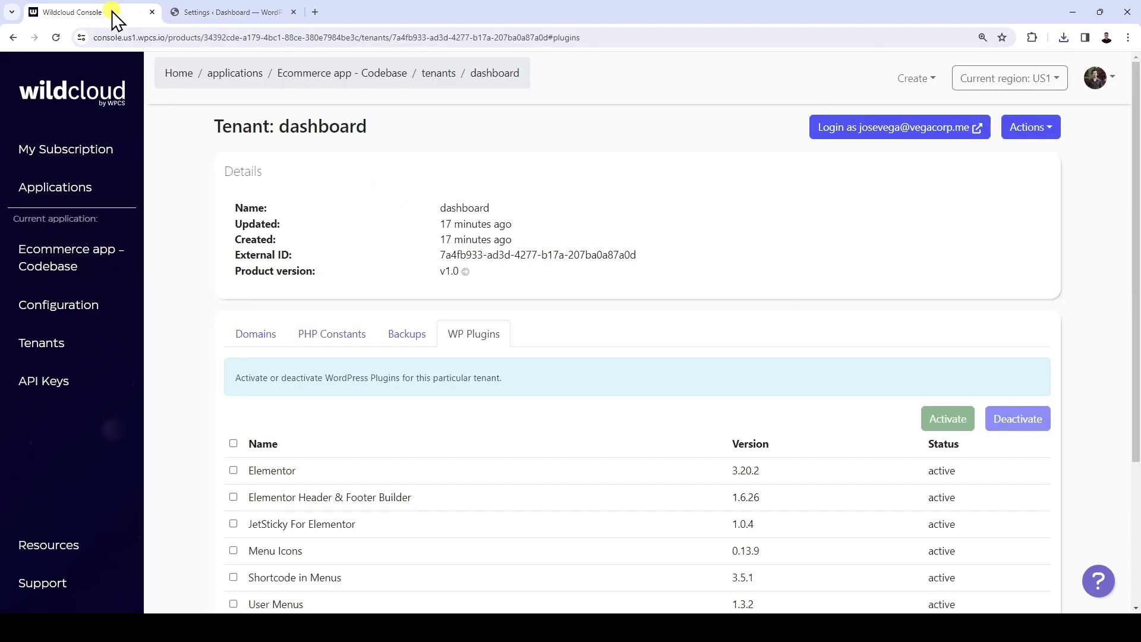
left_click(35, 187)
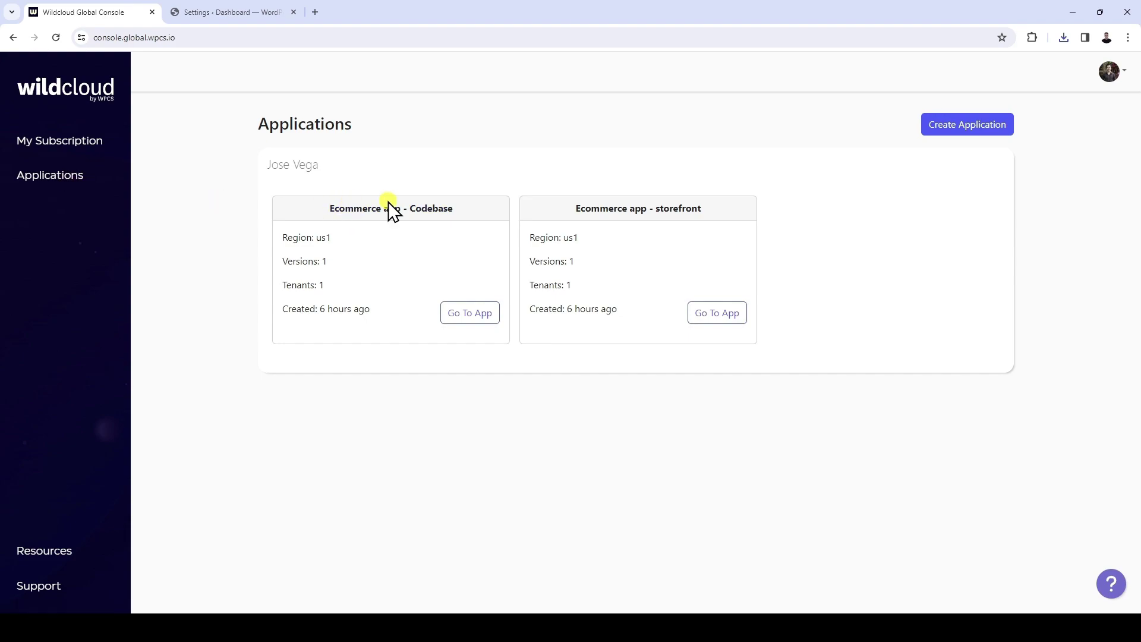
left_click(473, 314)
scroll(478, 323, "down", 2)
left_click(312, 379)
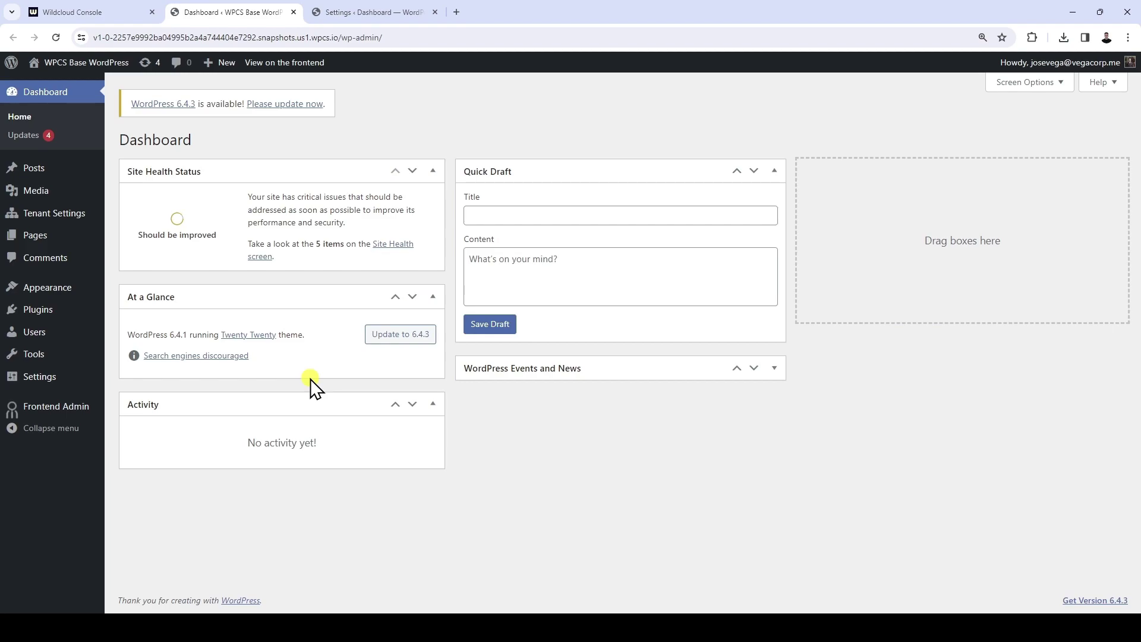
Upload and install the wp-frontend-admin-configuration.zip plugin in the WordPress editor.
left_click(68, 316)
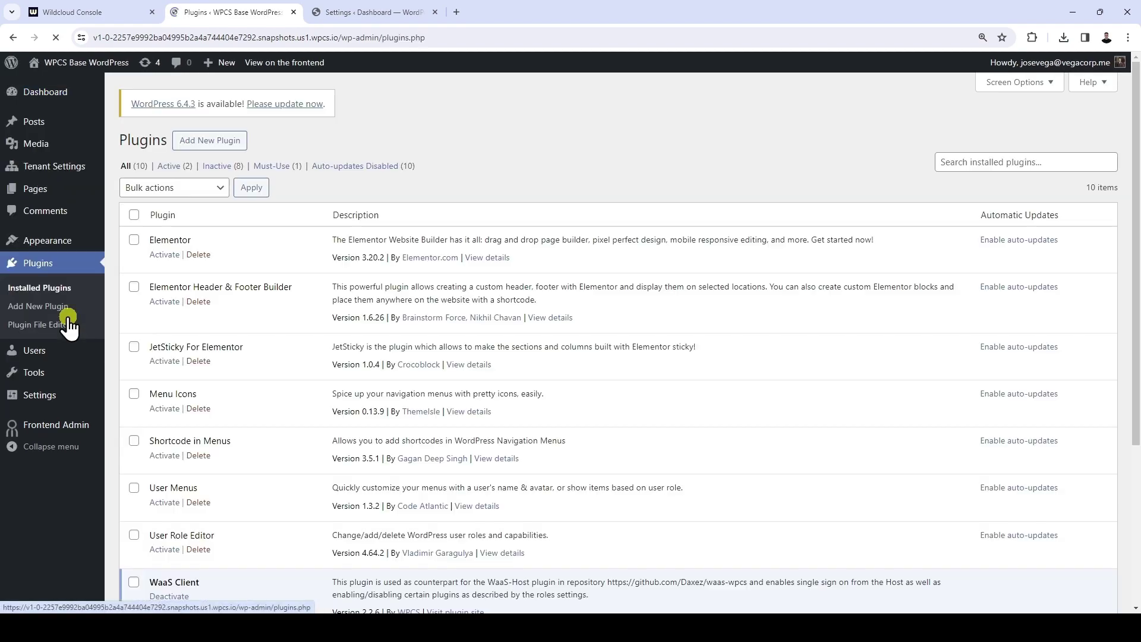
left_click(211, 144)
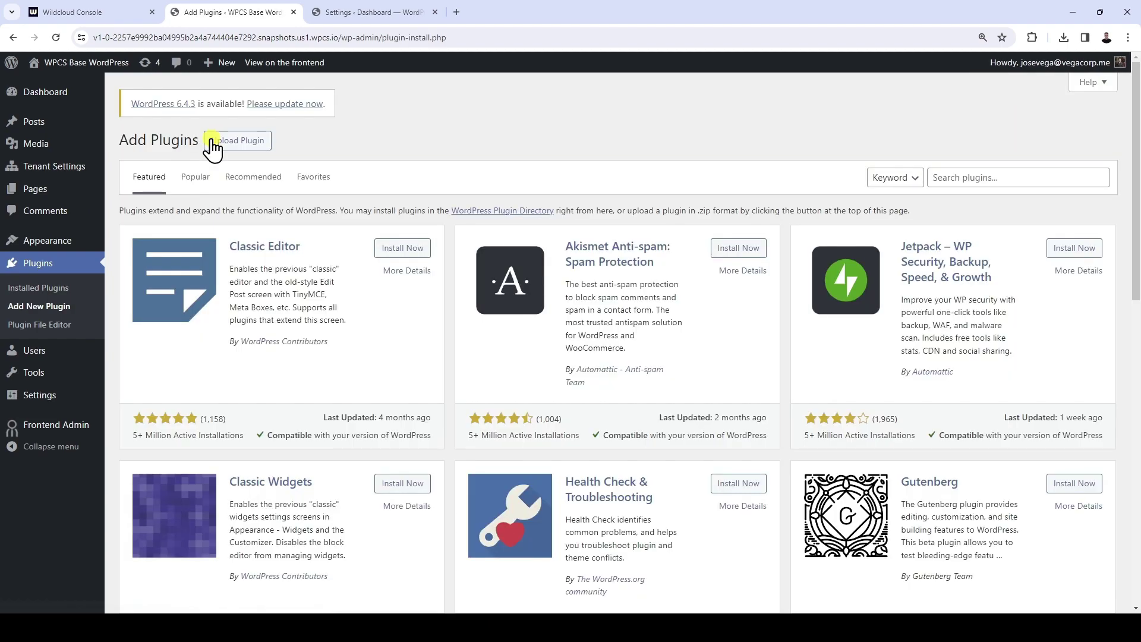
left_click(212, 144)
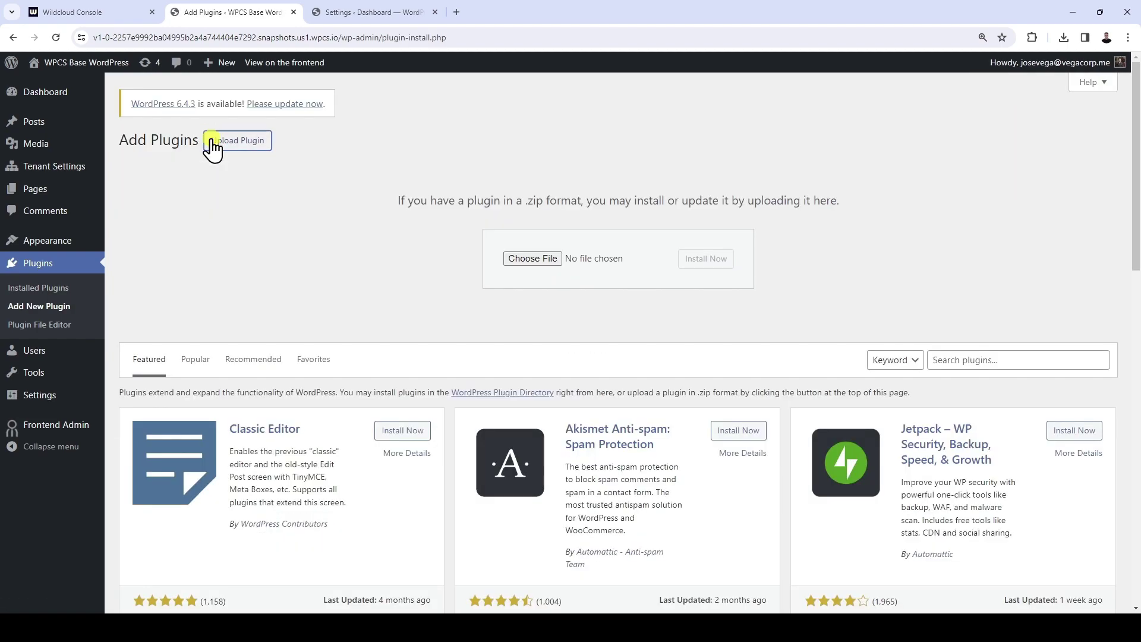
left_click(1062, 38)
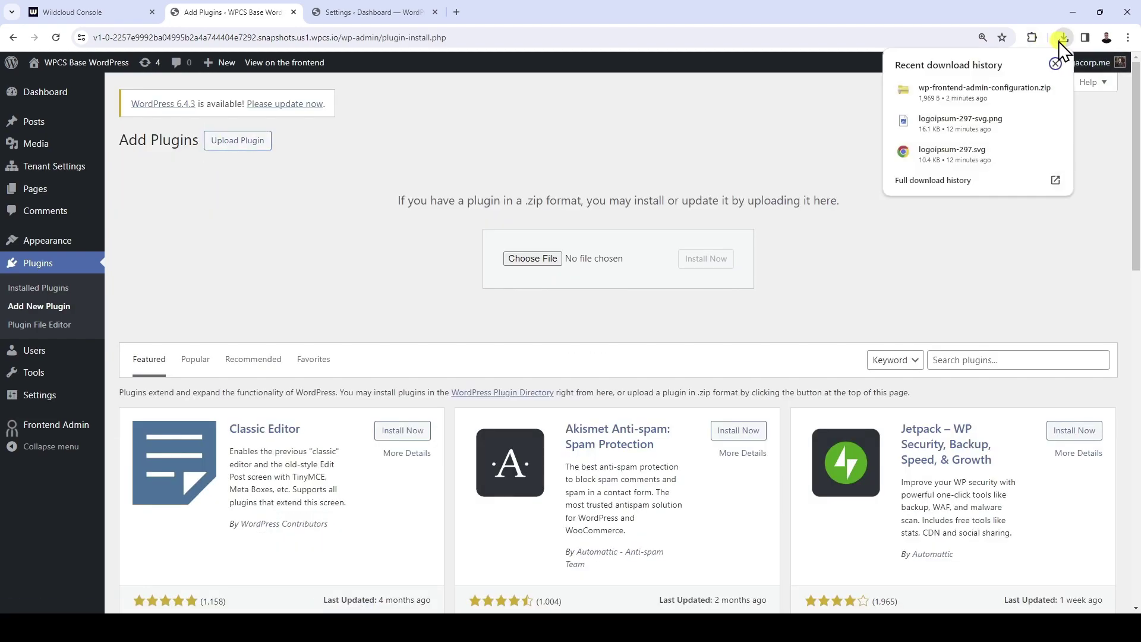
left_click_drag(989, 90, 553, 259)
left_click(687, 261)
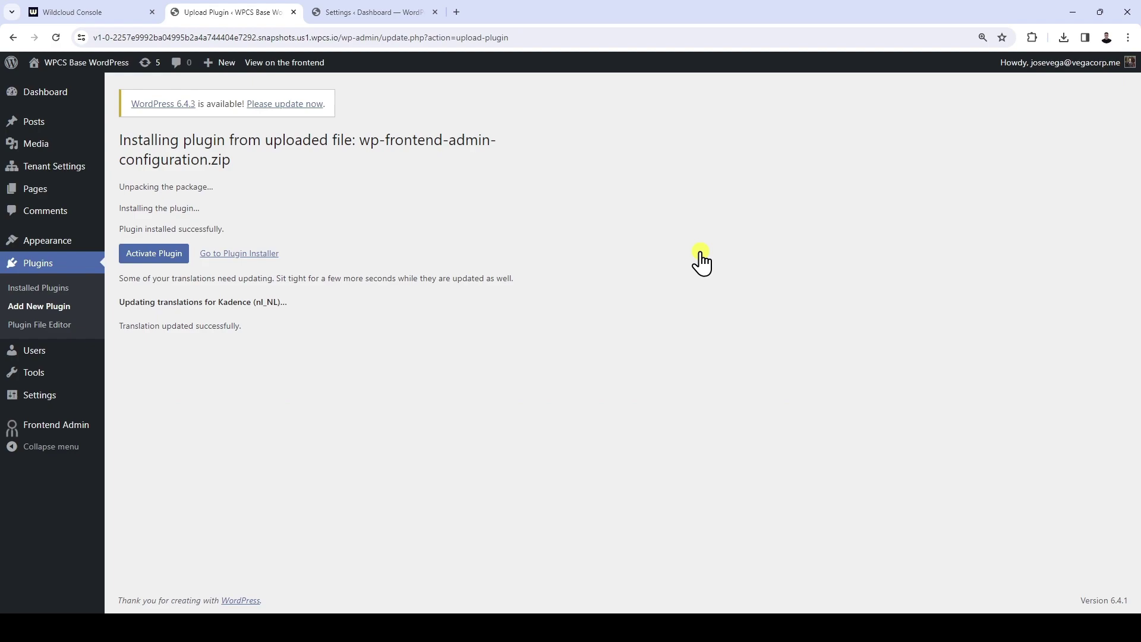
Update the Twenty Nineteen, Twenty Twenty and Twenty Twenty-One themes from the Updates page.
mouse_move(42, 94)
left_click(134, 120)
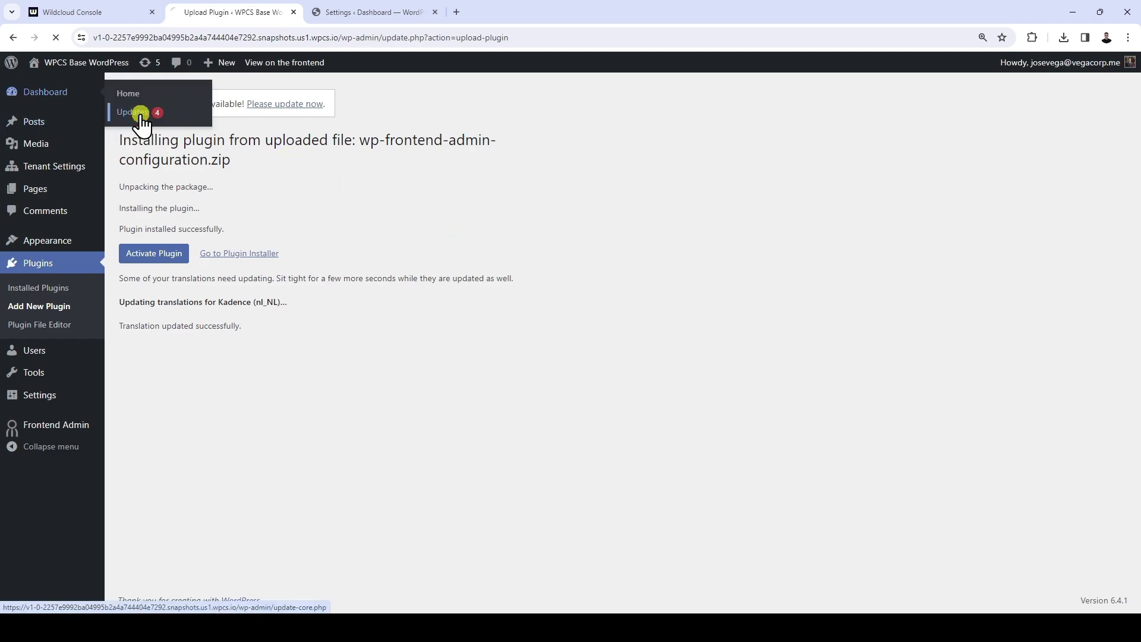
scroll(395, 364, "down", 5)
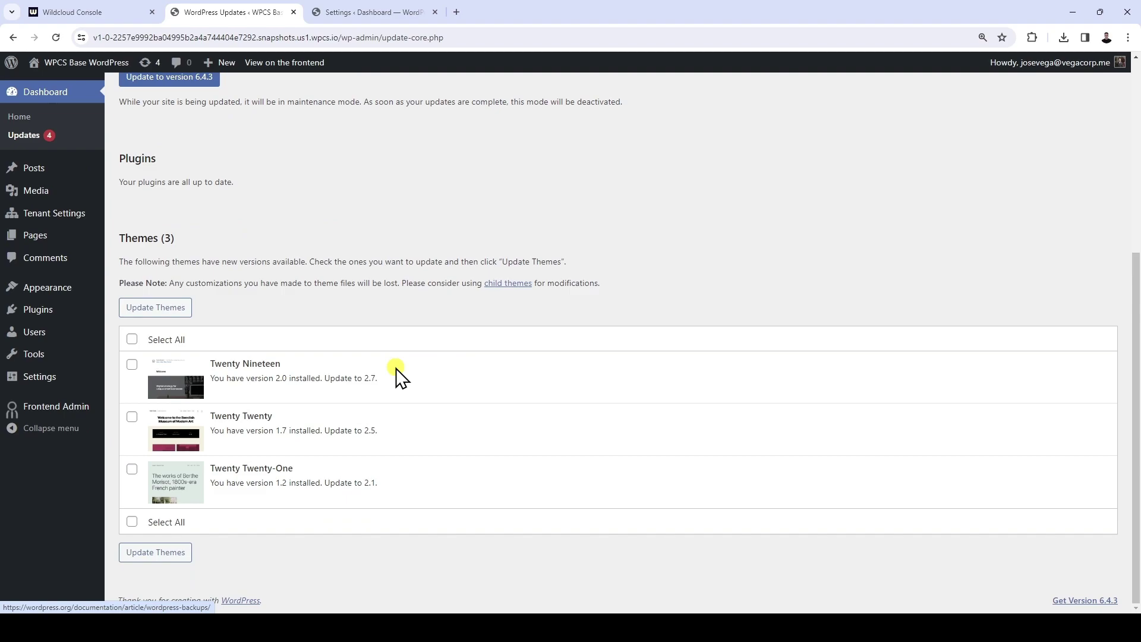
left_click(132, 340)
left_click(158, 309)
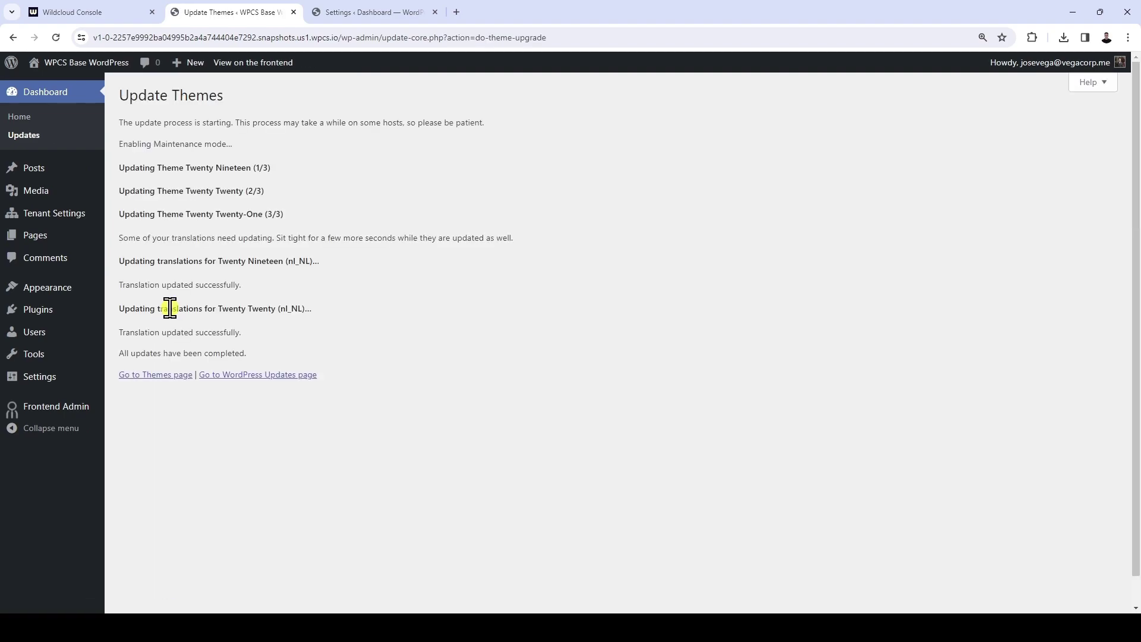
left_click(37, 138)
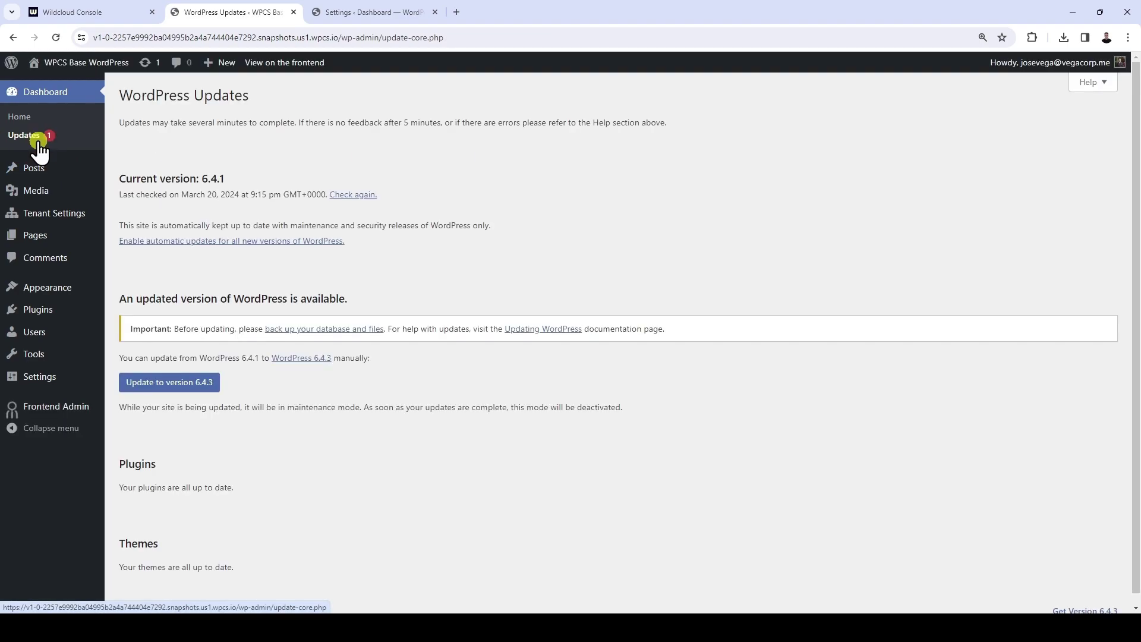
left_click(92, 7)
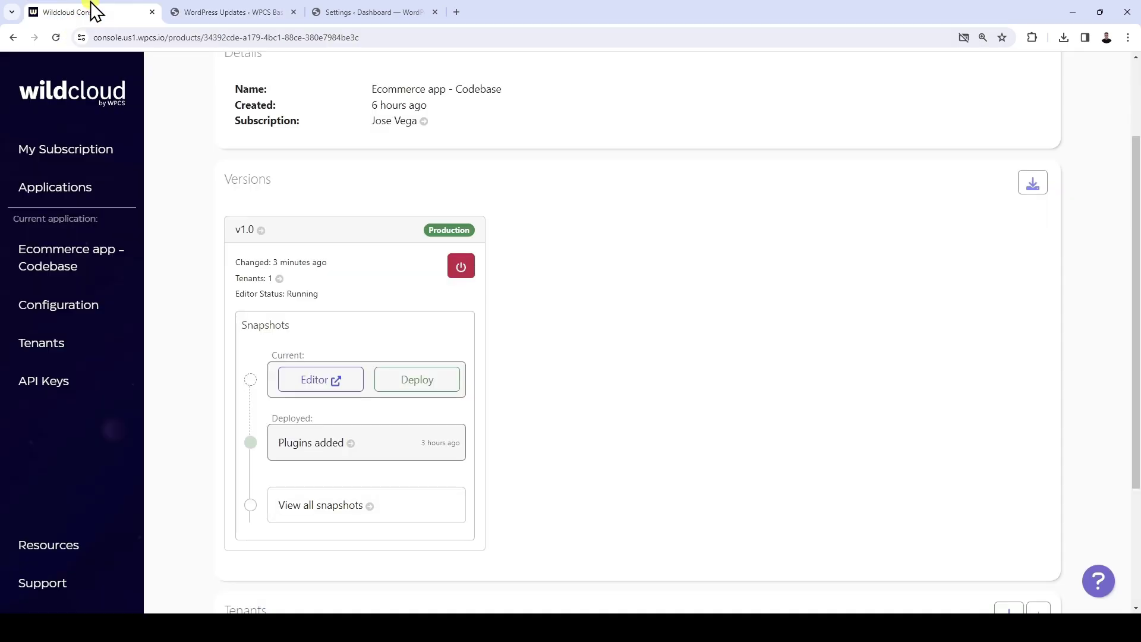
Deploy a snapshot named 'WPFA SETTINGS' with comment '-WPFA Settings file added'.
left_click(428, 381)
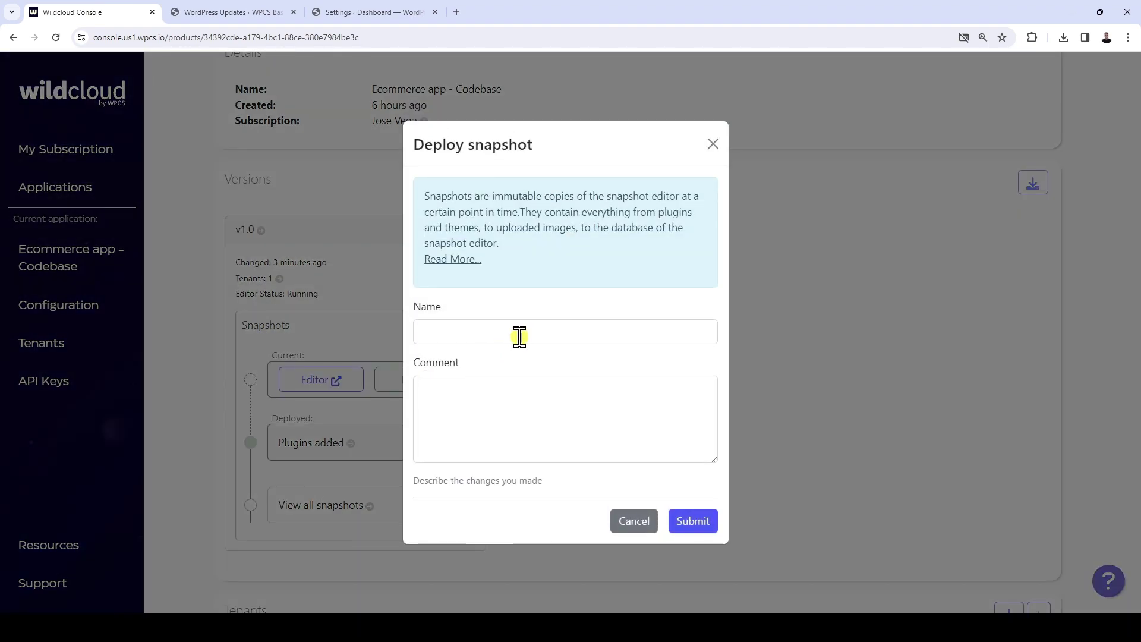
left_click(517, 334)
type("WPFA SETTINGS")
key("Tab")
type("-WPFA Settings file added")
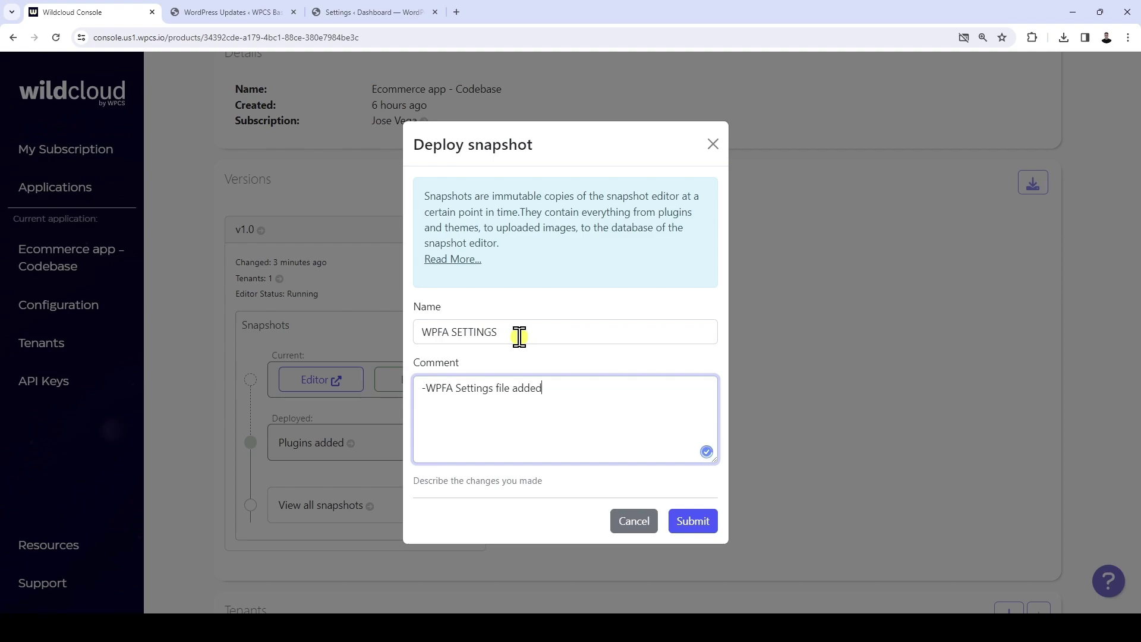
left_click(691, 526)
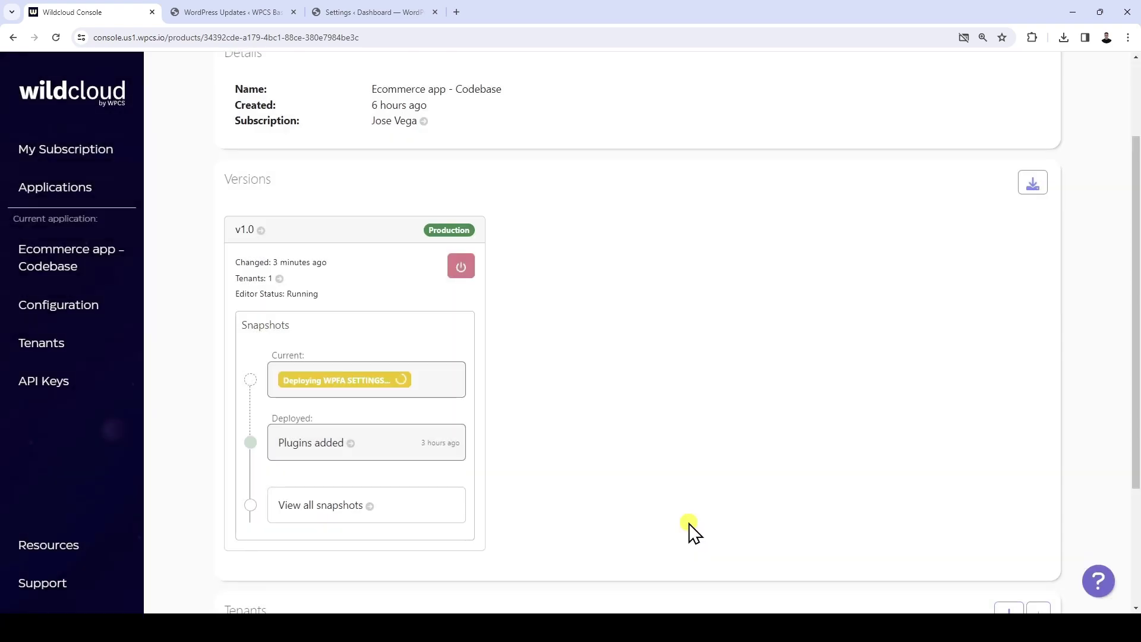